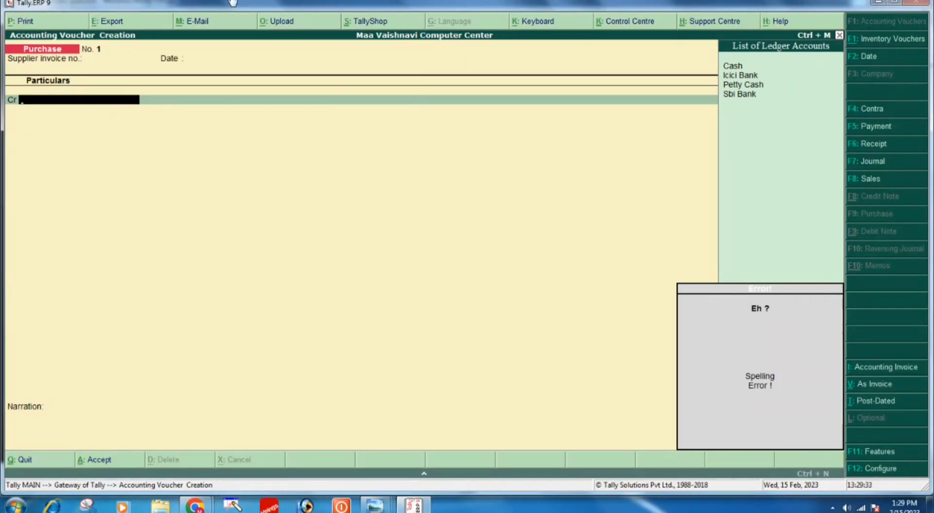
Create a new ledger from the purchase voucher's credit line with the first supplier's name, grouped under Sundry Creditors.
key("Escape")
key("alt+c")
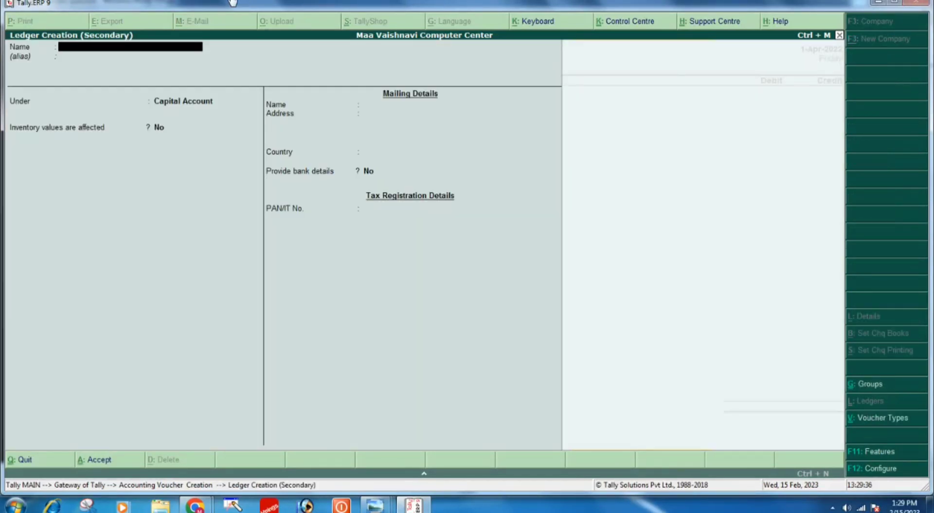
type("Mrj. Sohan")
key("Return")
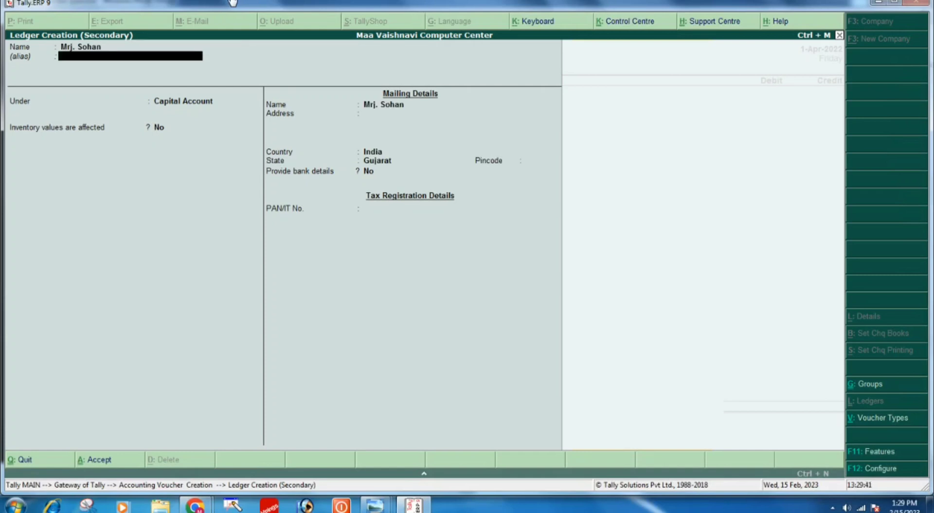
key("Return")
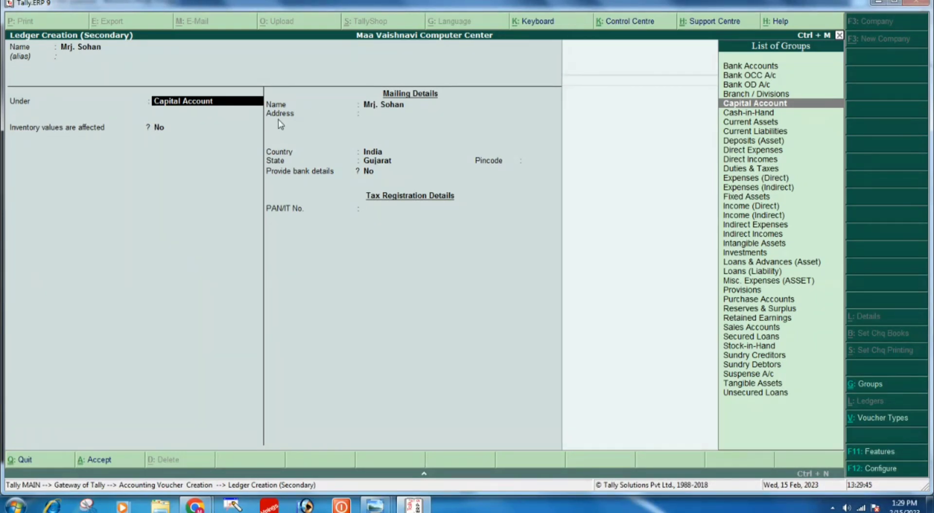
type("sundry")
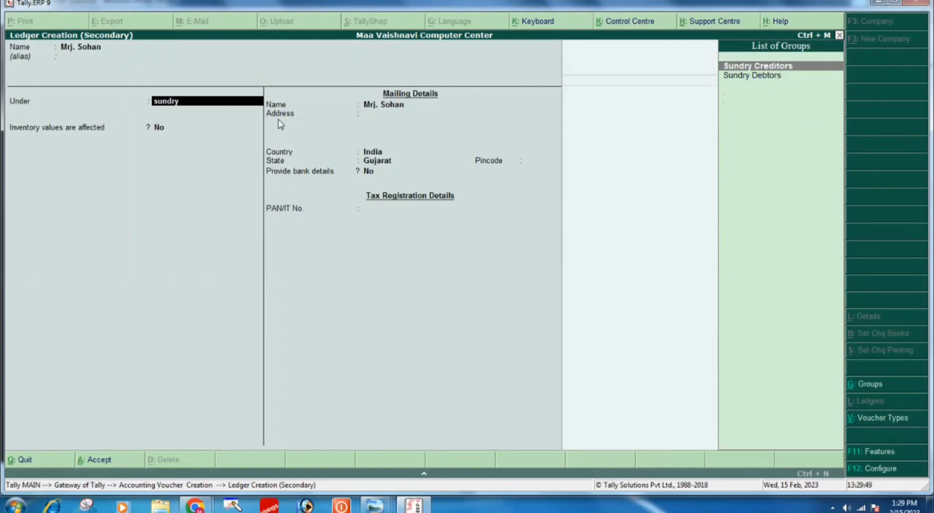
key("Return")
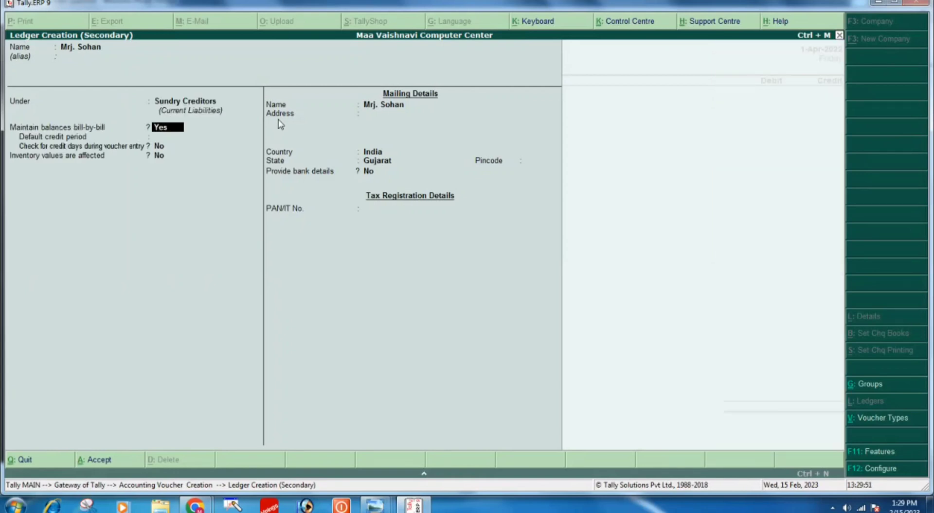
Keep bill-by-bill balances enabled and the default mailing details, and save the first supplier's ledger.
key("Return")
key("Return")
key("Return")
key("Return")
key("Return")
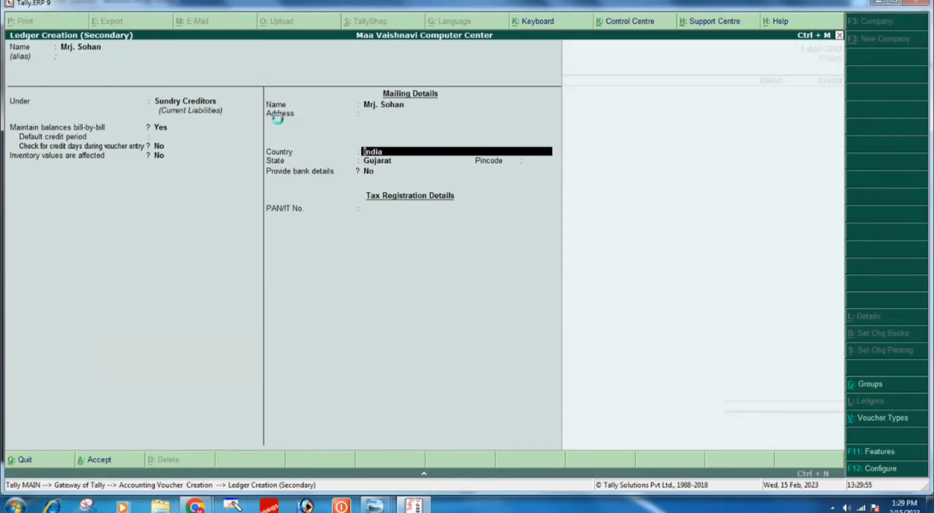
key("ctrl+a")
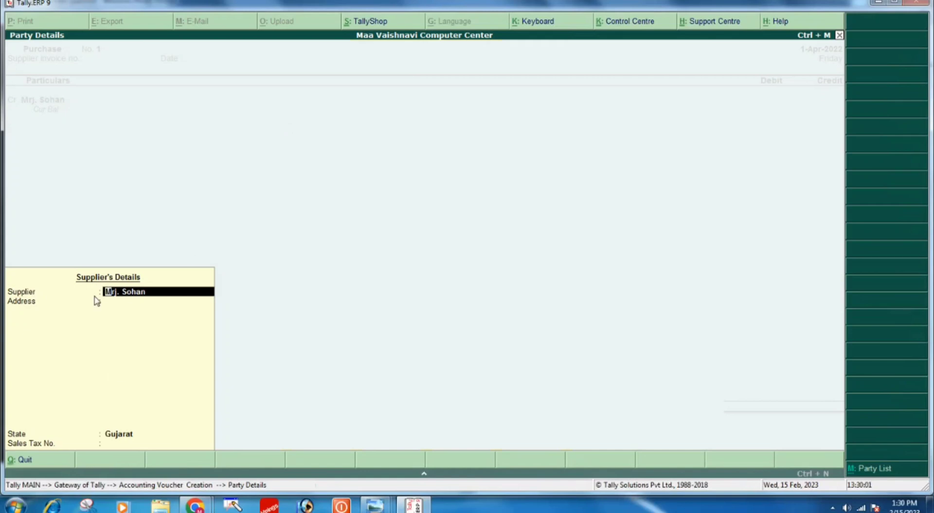
Accept the first supplier's party details unchanged, leaving the address and sales tax number blank.
key("Return")
key("Return")
key("Return")
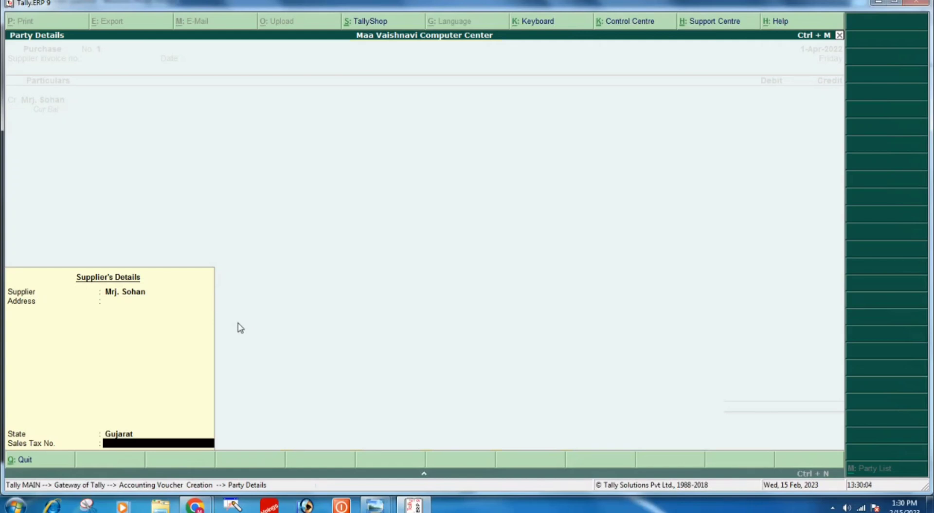
key("Return")
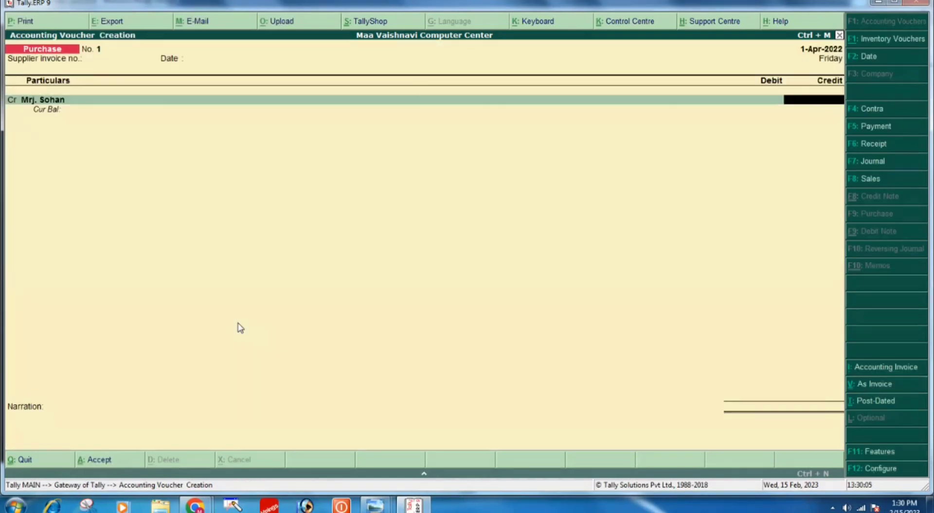
Look up the first transaction's amount in the purchase voucher question image and credit the supplier with 10000.
mouse_move(379, 507)
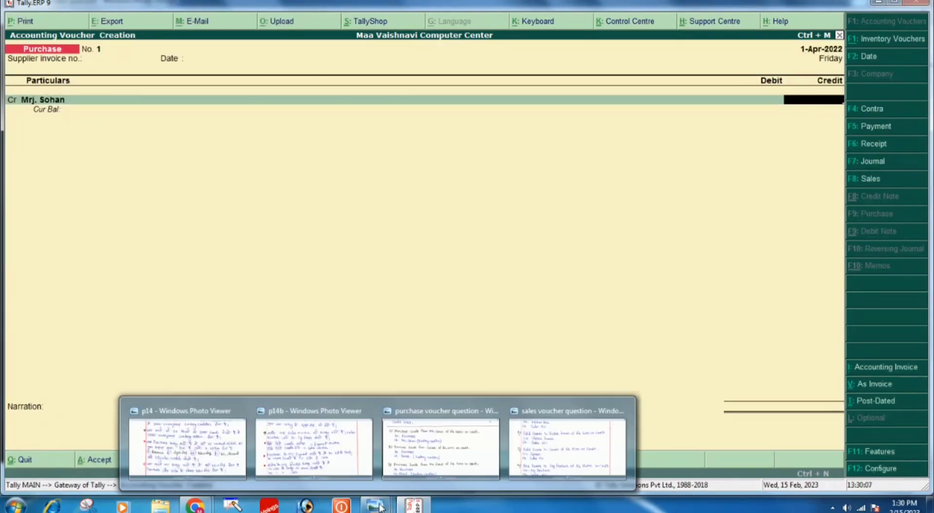
left_click(411, 457)
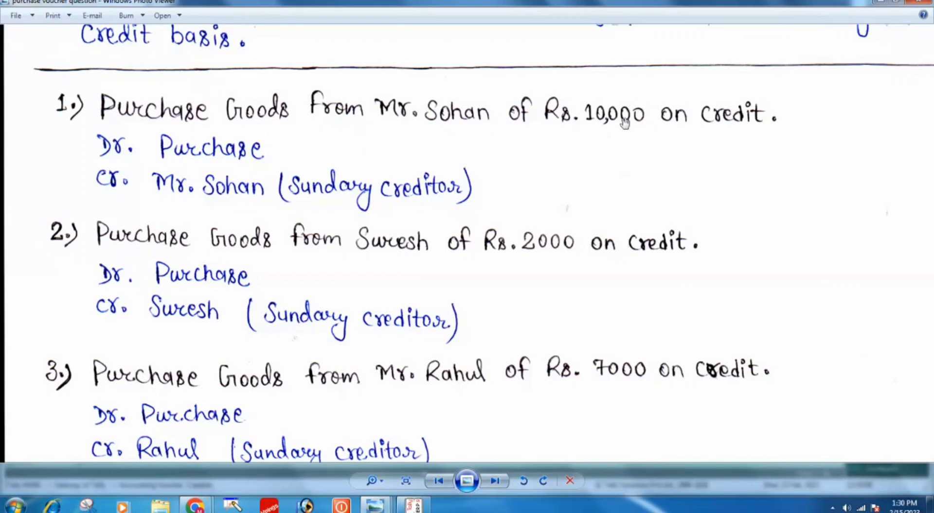
left_click(414, 506)
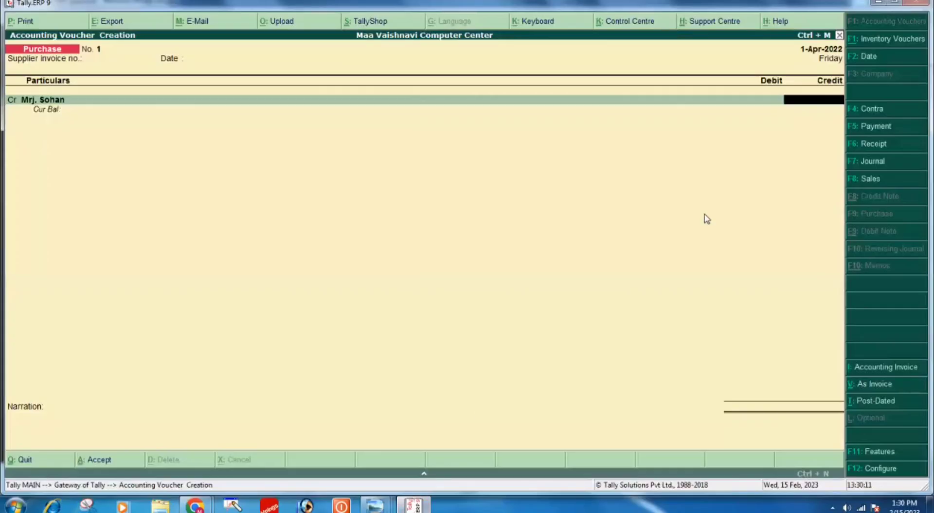
type("10000")
key("Return")
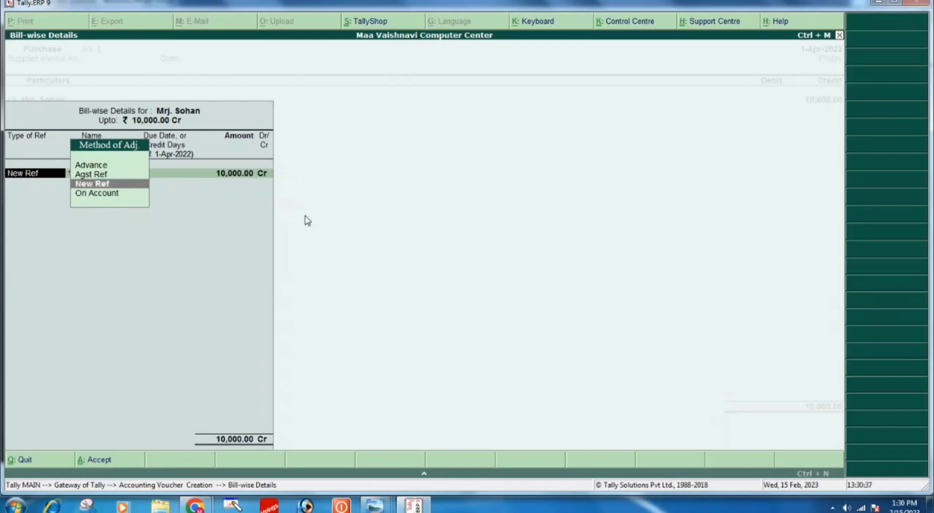
Allocate the supplier's full 10,000 credit to a New Ref bill named 1.
key("Return")
key("Return")
key("Return")
key("Return")
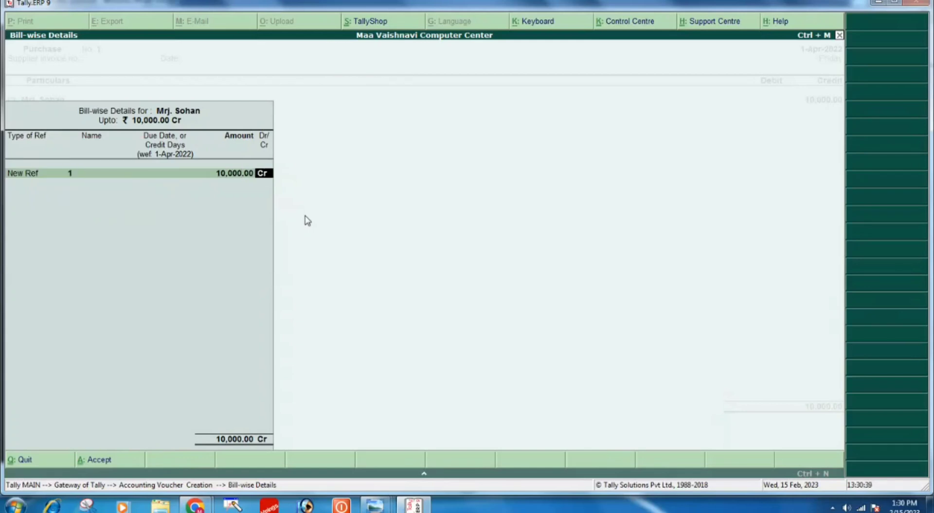
key("Return")
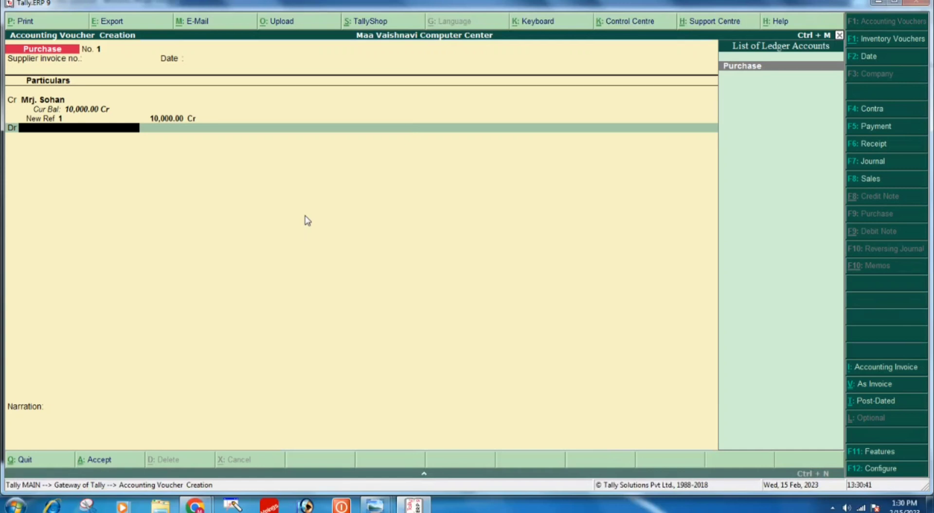
Check the first transaction's debit account in the question image and debit Purchase with 10,000, leaving the inventory allocations empty.
mouse_move(388, 507)
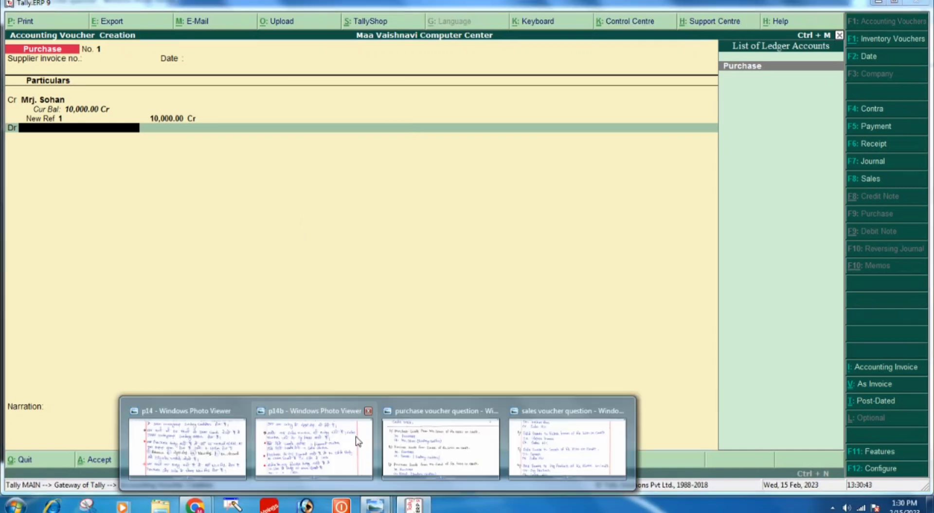
left_click(457, 458)
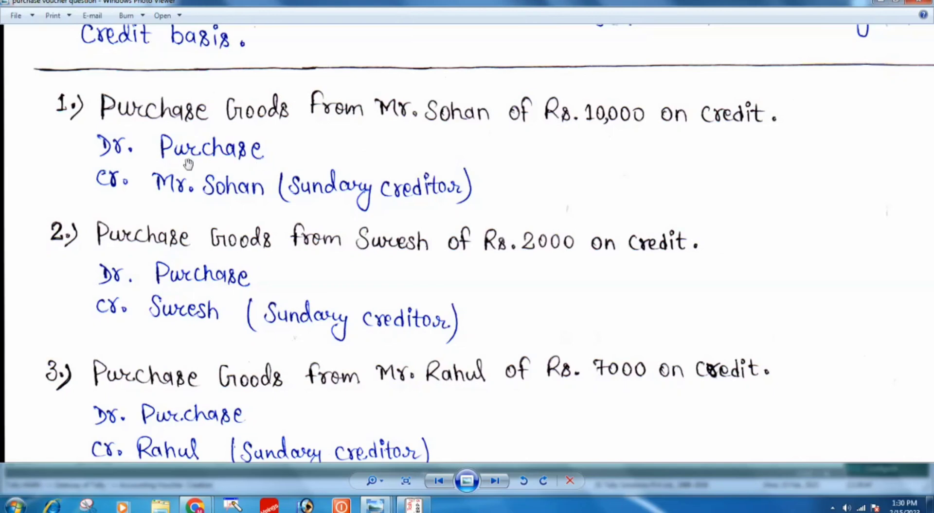
left_click(421, 509)
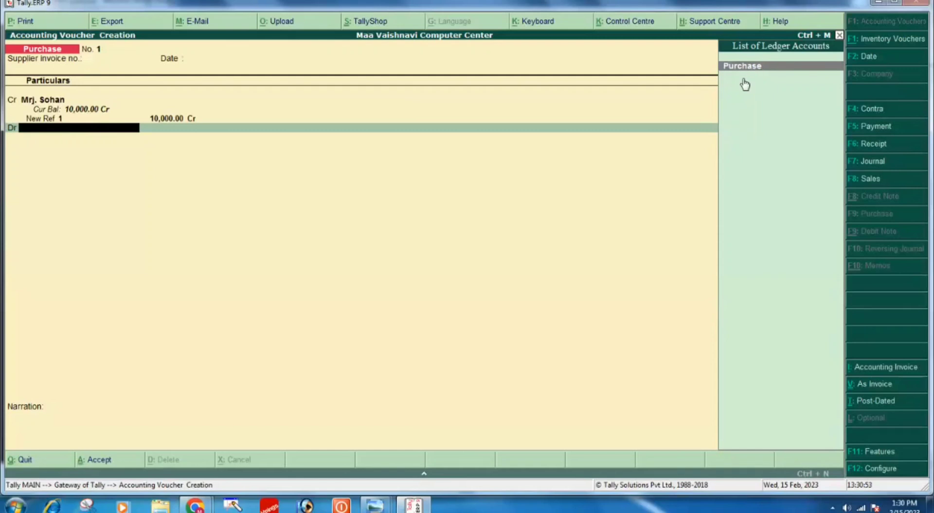
key("Return")
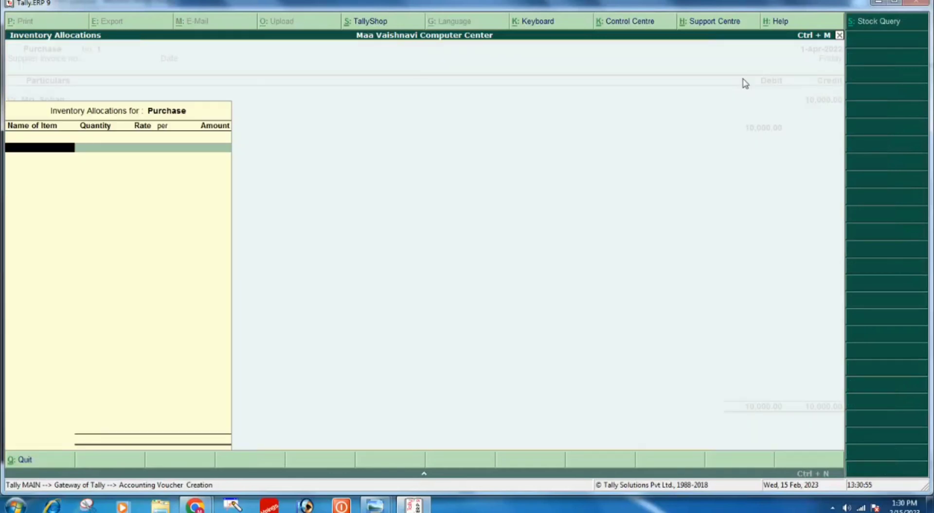
key("Return")
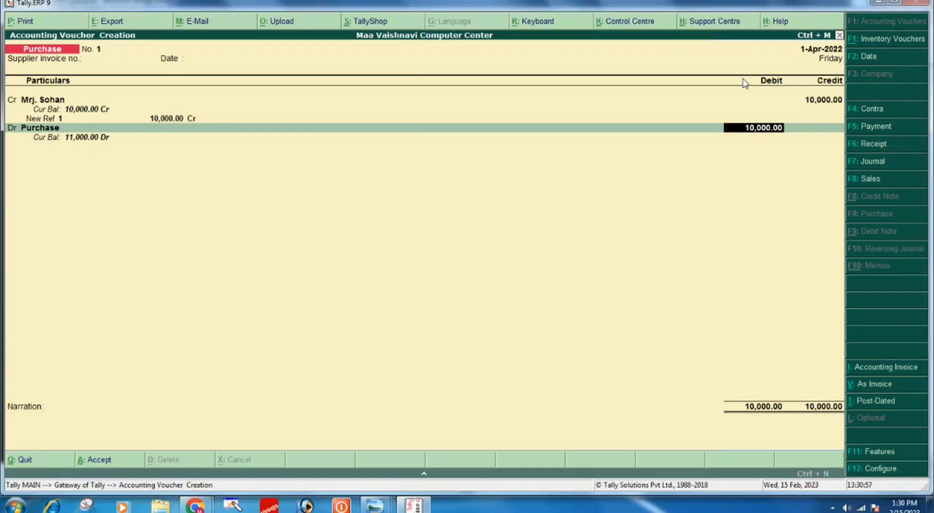
Confirm the debit amount and save purchase voucher 1 without a narration.
key("Return")
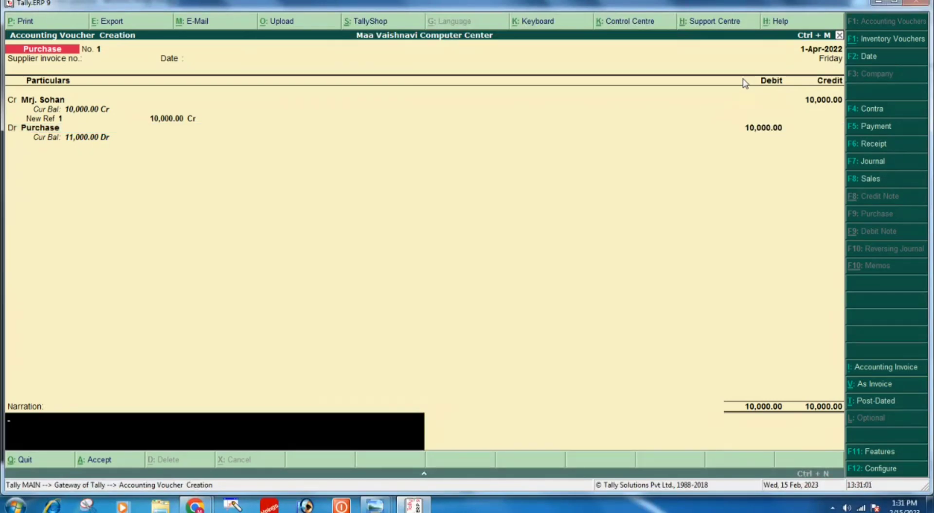
key("Return")
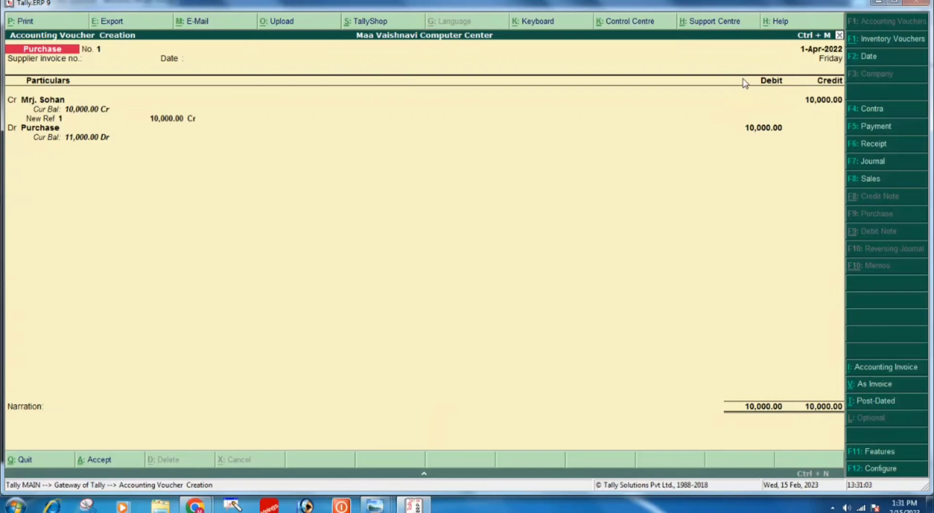
key("Return")
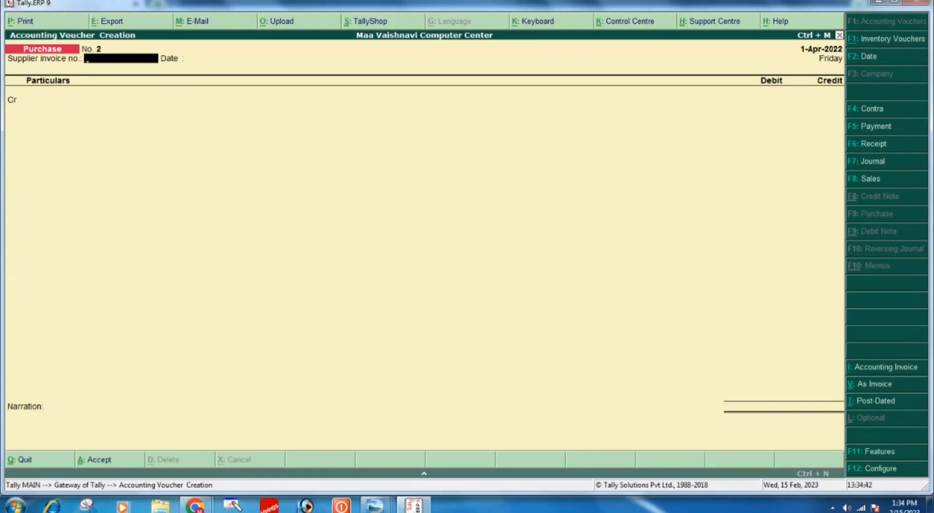
Read the second transaction in the purchase voucher question image and leave the new voucher's supplier invoice number blank.
mouse_move(377, 508)
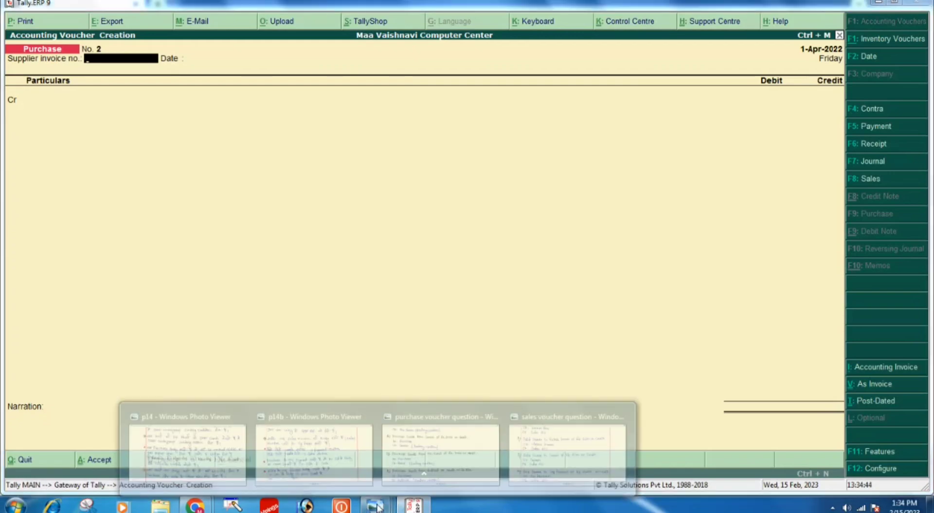
left_click(433, 453)
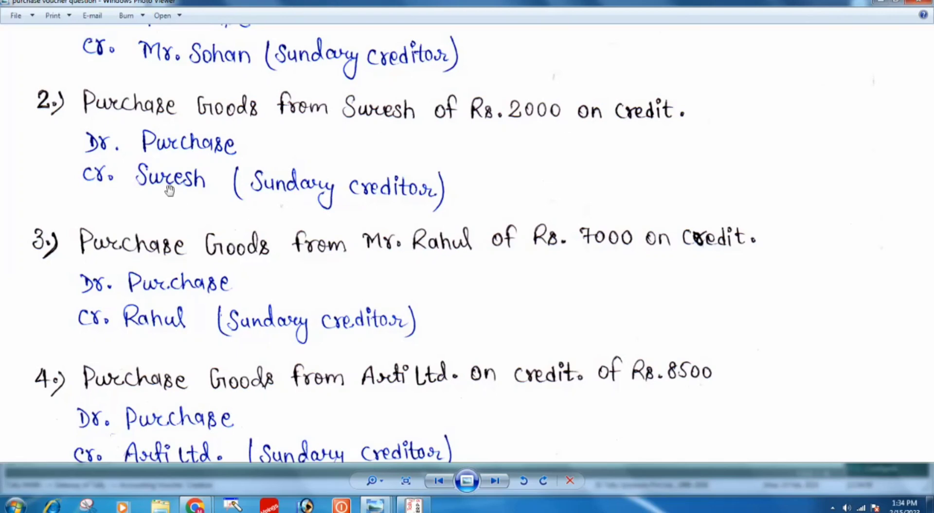
left_click(412, 508)
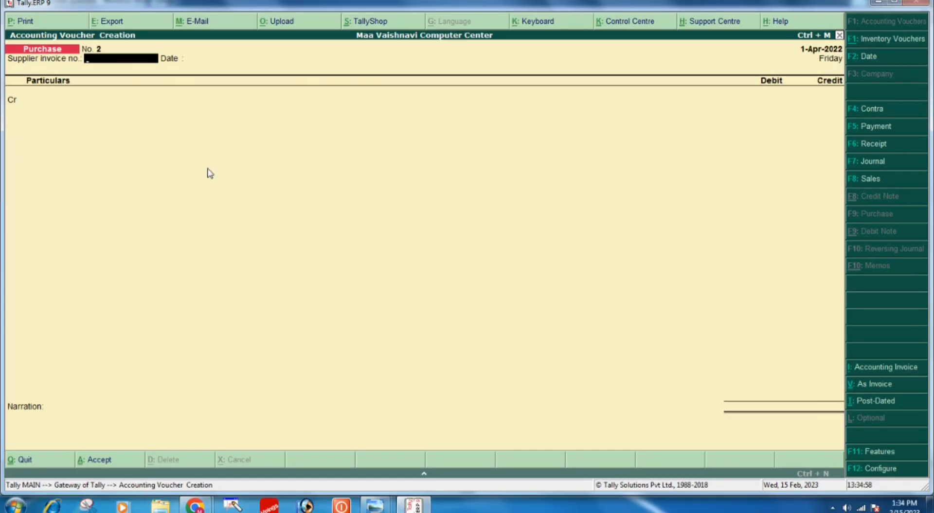
key("Return")
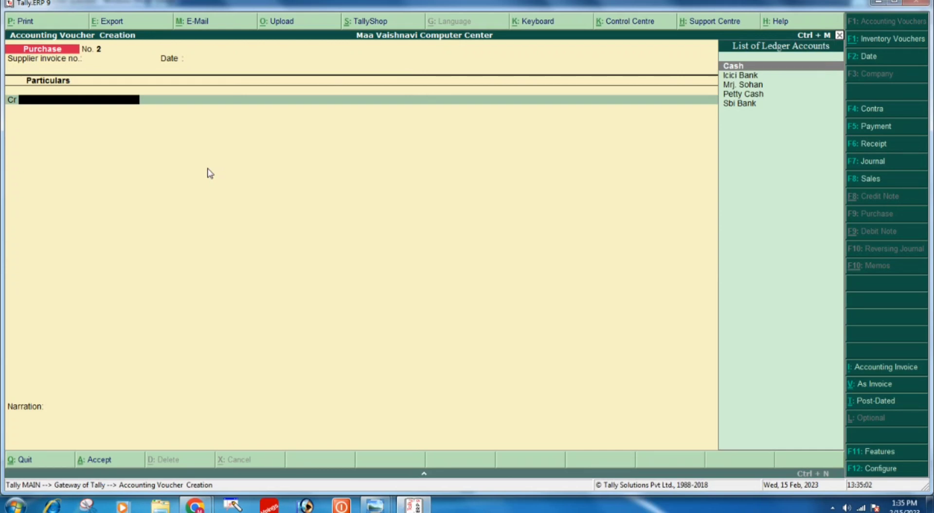
Create a ledger from the credit line with the second supplier's name under Sundry Creditors and save it.
type("s")
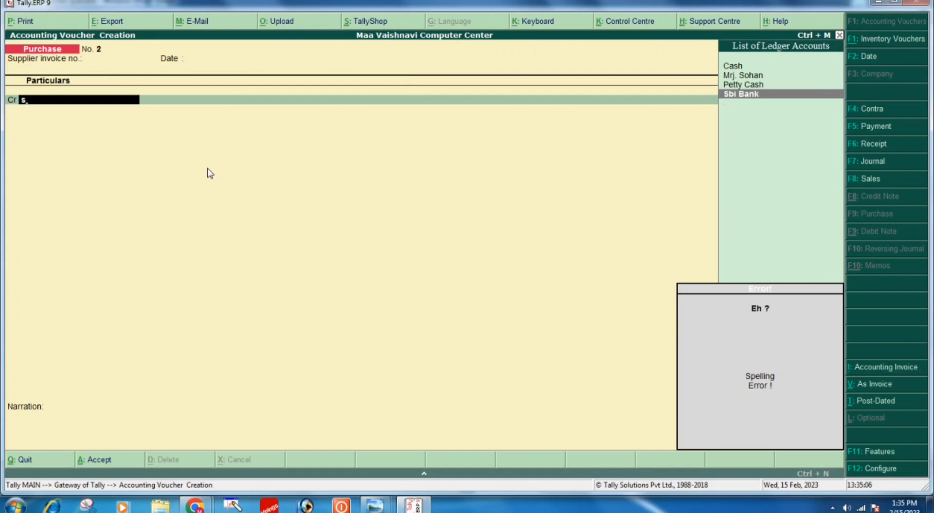
key("alt+c")
type("S")
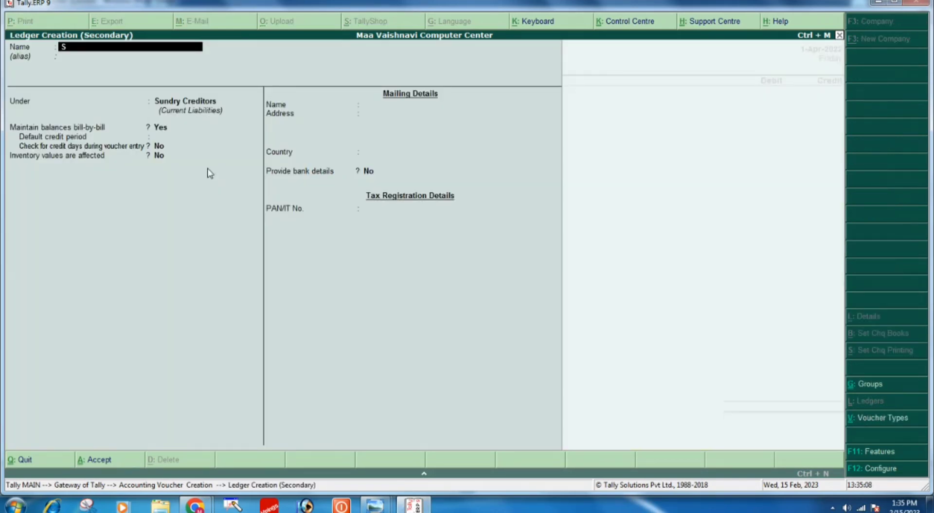
type("uresh")
key("Return")
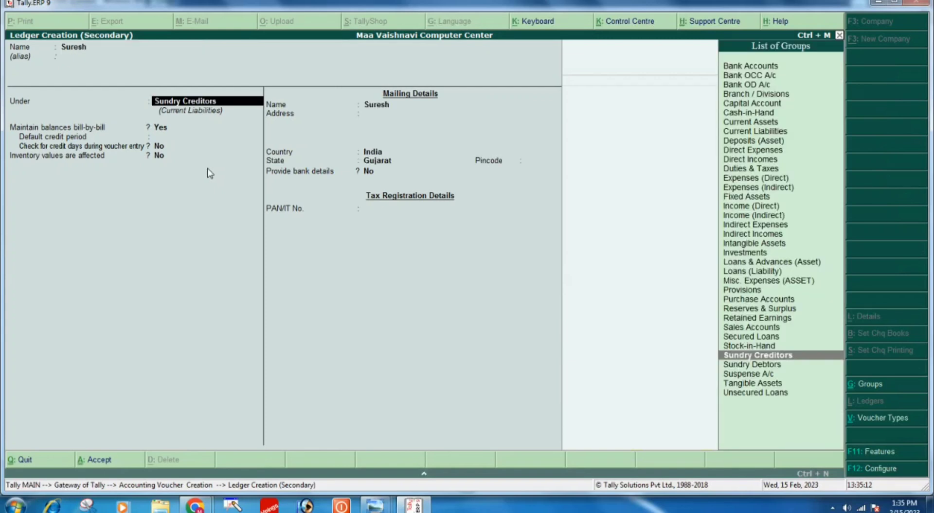
key("Return")
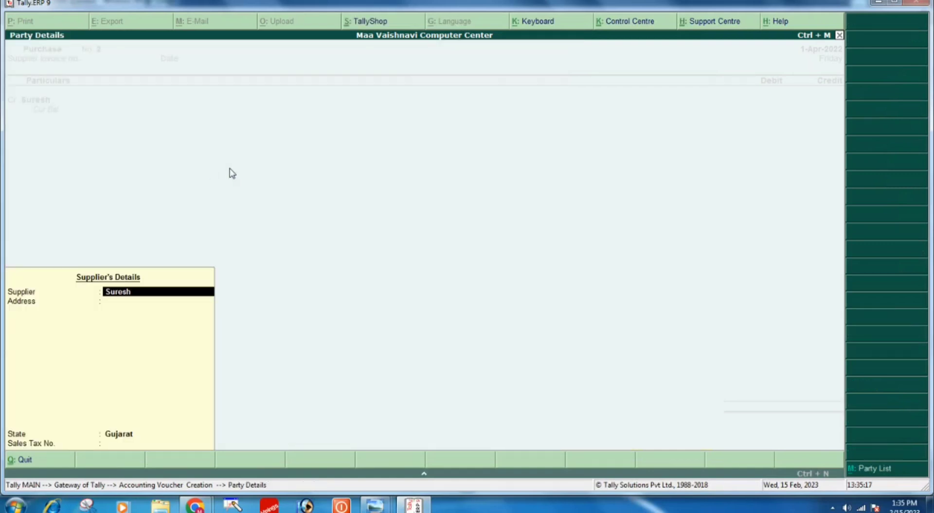
Accept the second supplier's party details unchanged, leaving the address and sales tax number blank.
key("Return")
key("Return")
key("Return")
key("Return")
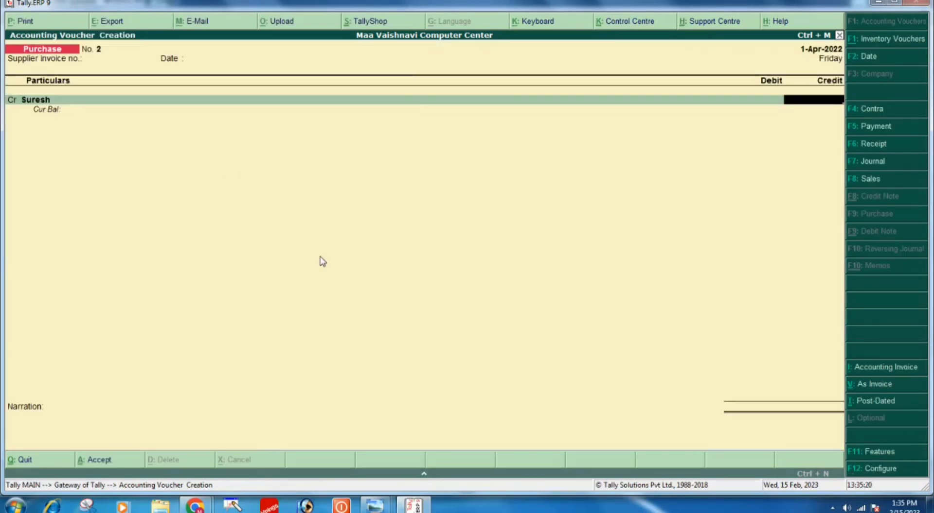
Check the second transaction's amount in the purchase voucher question image and credit the second supplier with 2000 in voucher 2.
mouse_move(376, 508)
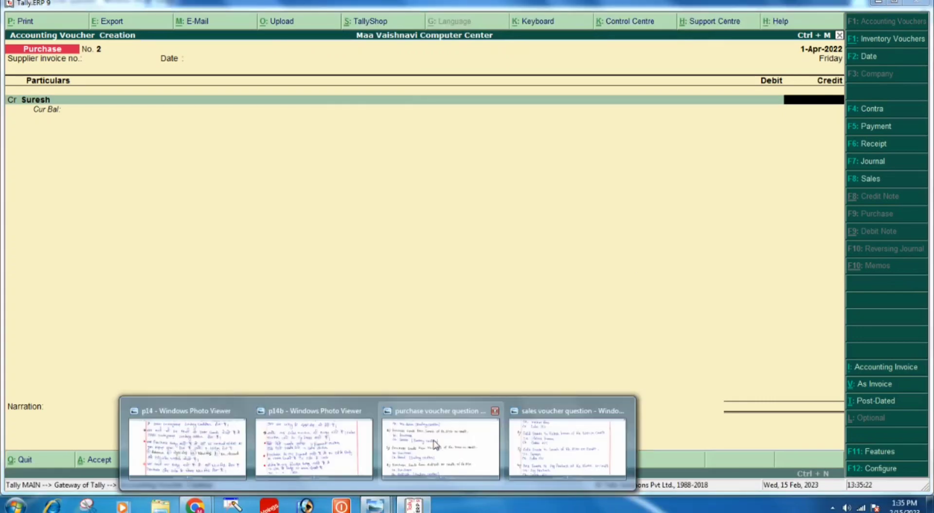
left_click(436, 446)
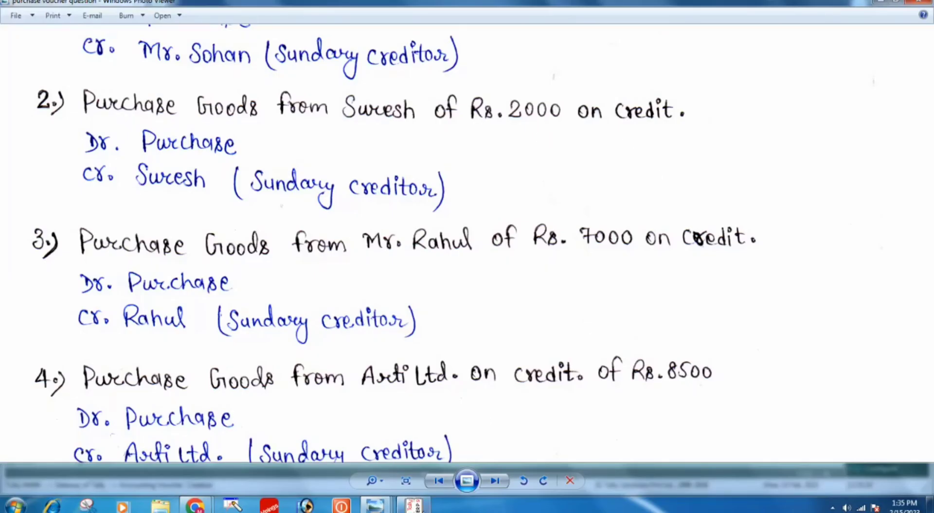
key("alt+Tab")
type("2000")
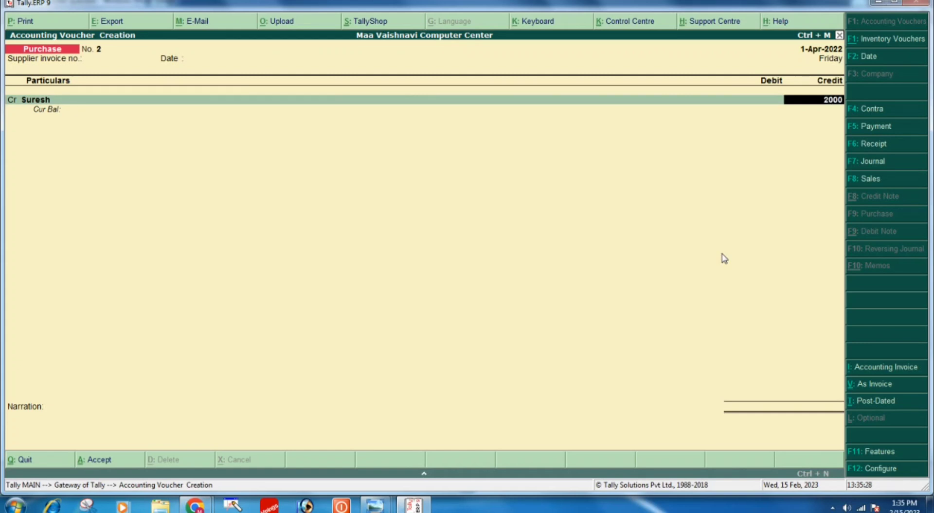
key("Return")
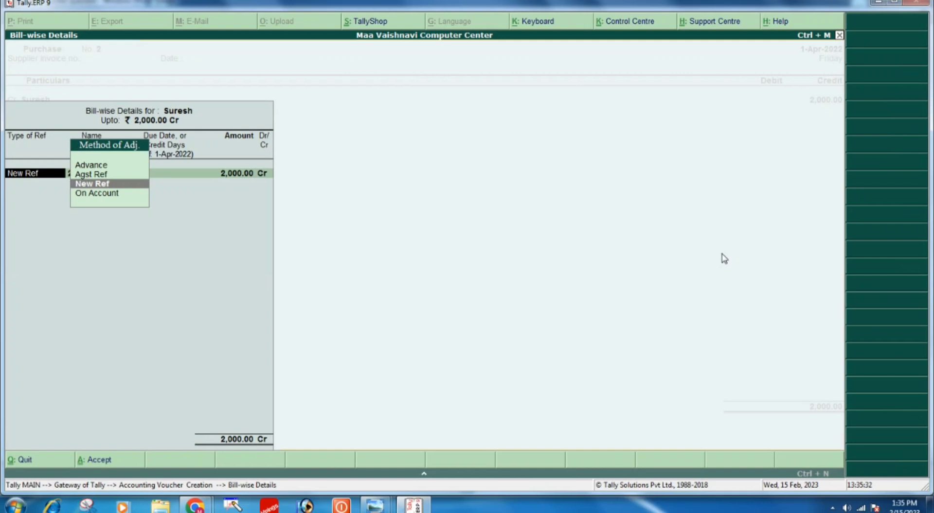
Accept the second supplier's bill-wise details as New Ref 2 for the full 2,000.00 Cr.
key("Return")
key("Return")
key("Return")
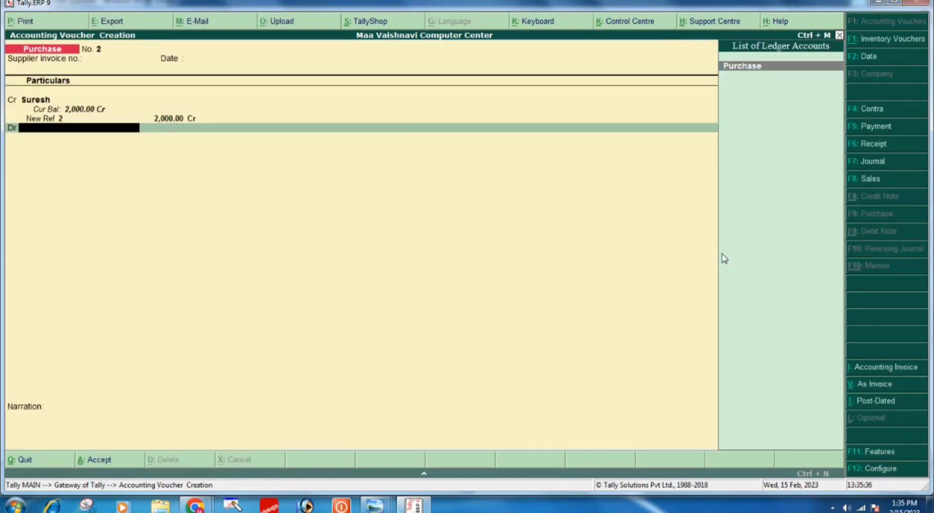
Debit the Purchase ledger with 2,000.00 and save purchase voucher 2 without a narration.
key("Return")
key("Return")
key("Return")
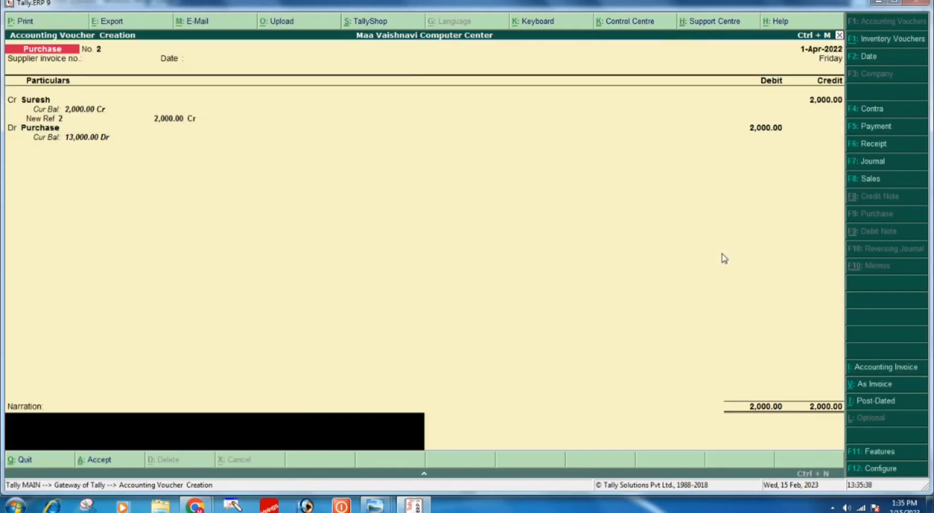
key("Return")
key("Return")
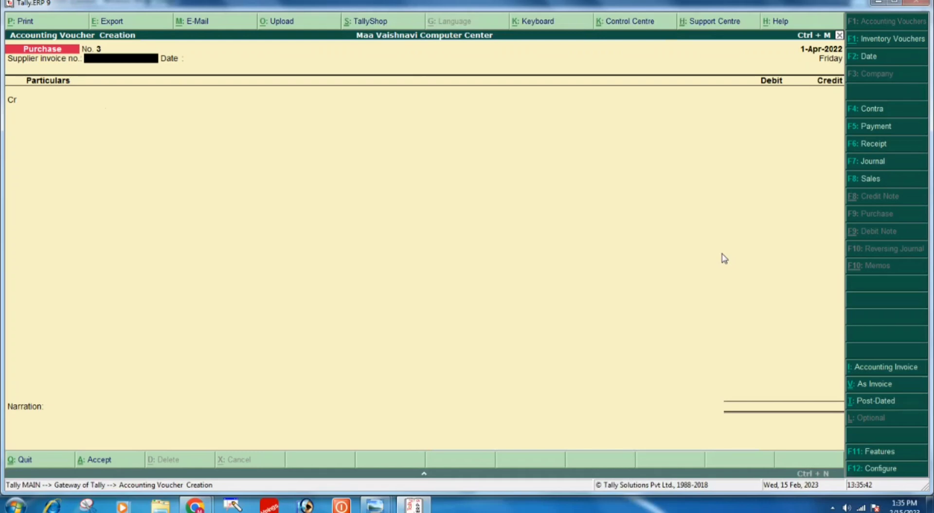
Read the third transaction in the purchase voucher question image and leave voucher 3's supplier invoice number blank.
mouse_move(377, 506)
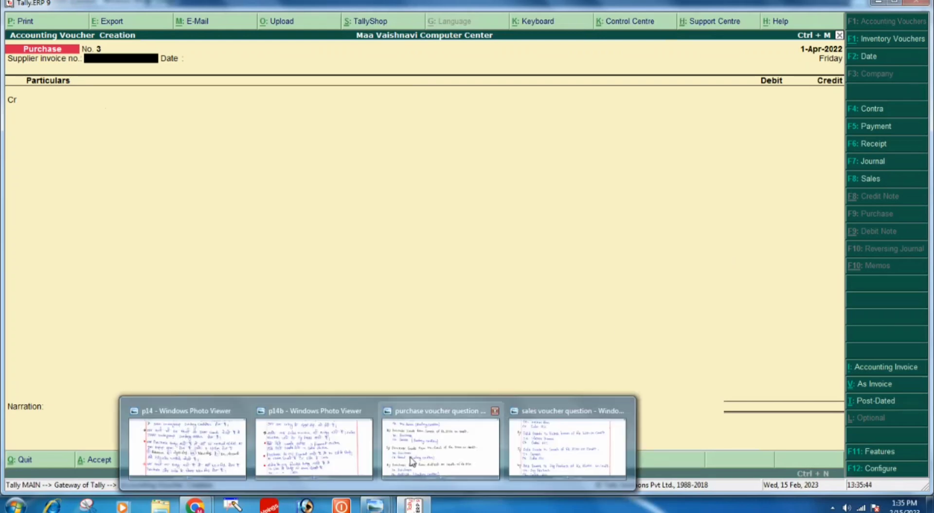
left_click(411, 461)
left_click_drag(404, 359, 387, 175)
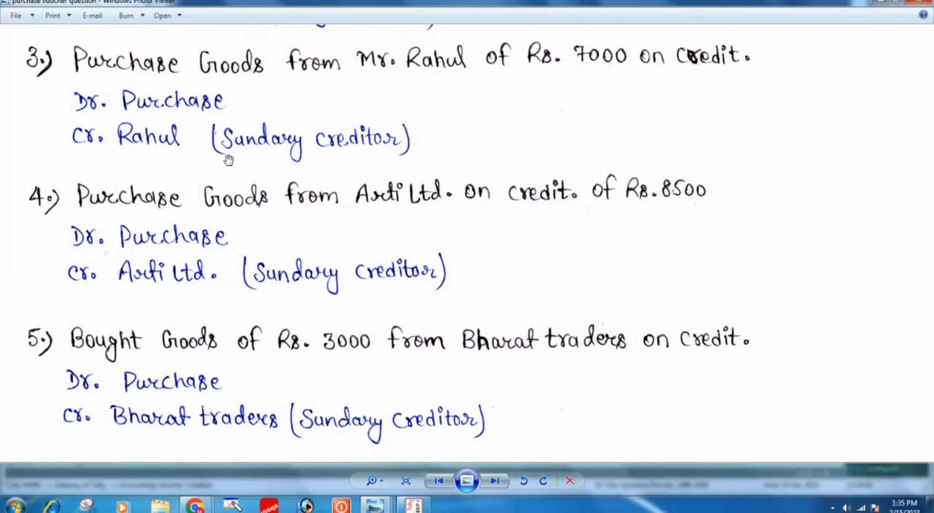
left_click(413, 505)
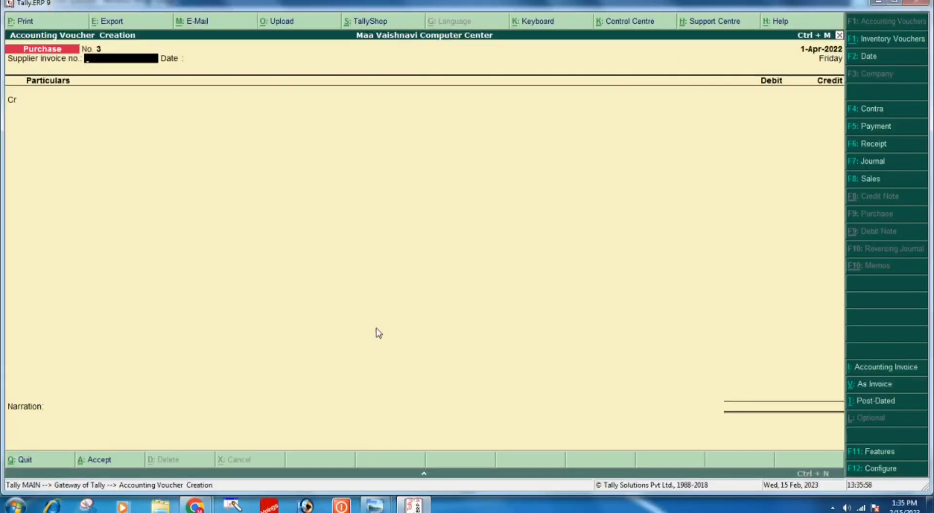
key("Return")
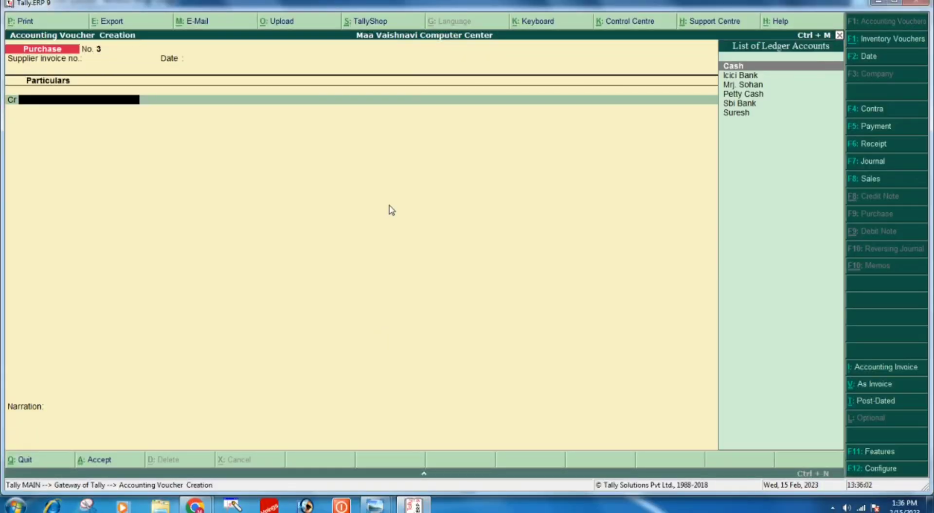
Check the third supplier in the question image, create a ledger with that name from the credit line under Sundry Creditors and save it.
mouse_move(374, 505)
left_click(432, 439)
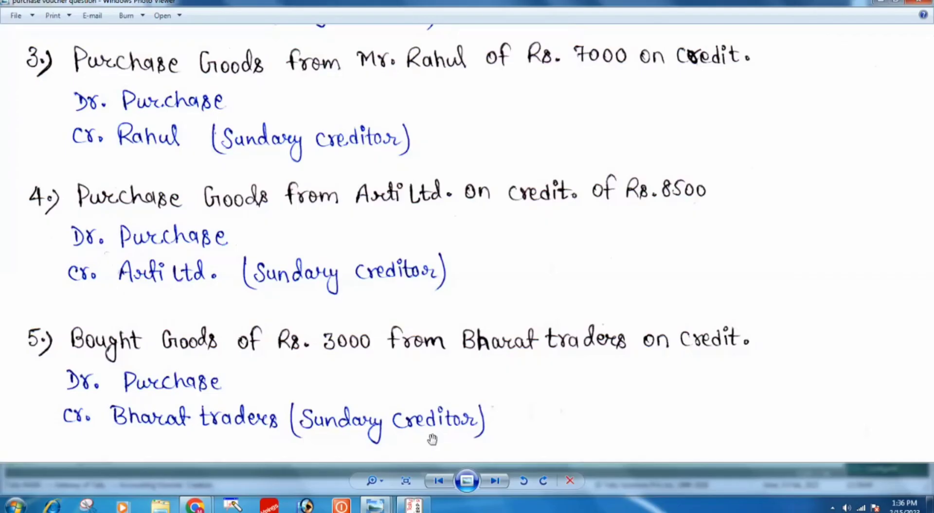
left_click(413, 506)
type("r")
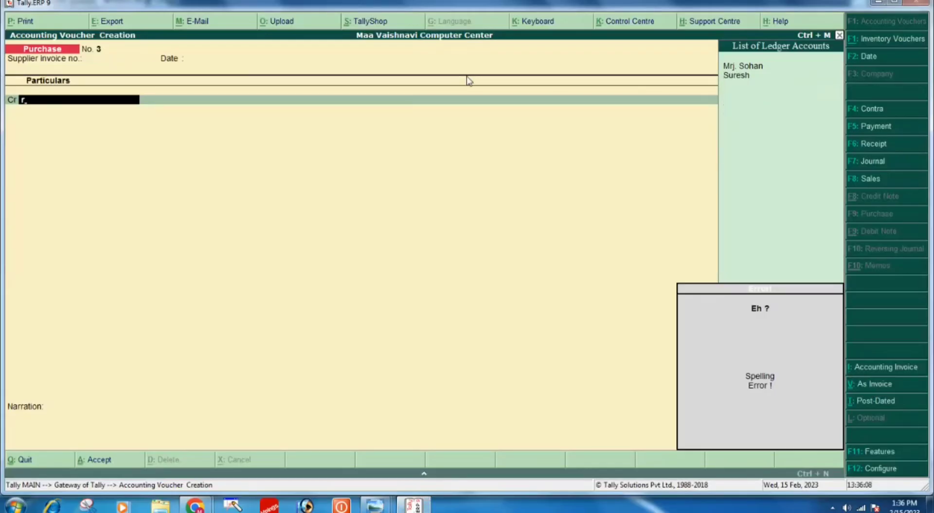
key("alt+c")
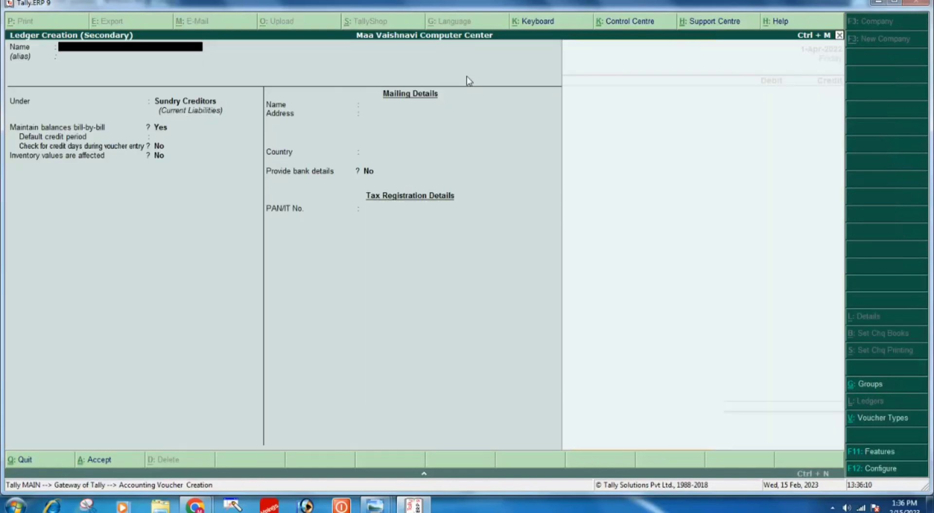
type("Ruhal")
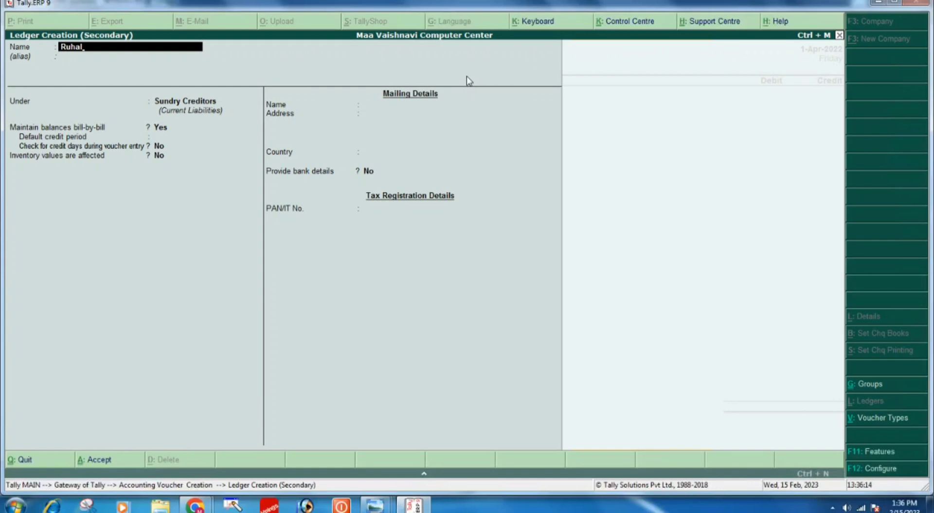
key("BackSpace")
key("BackSpace")
key("BackSpace")
key("BackSpace")
type("ahul")
key("Return")
key("Return")
key("Return")
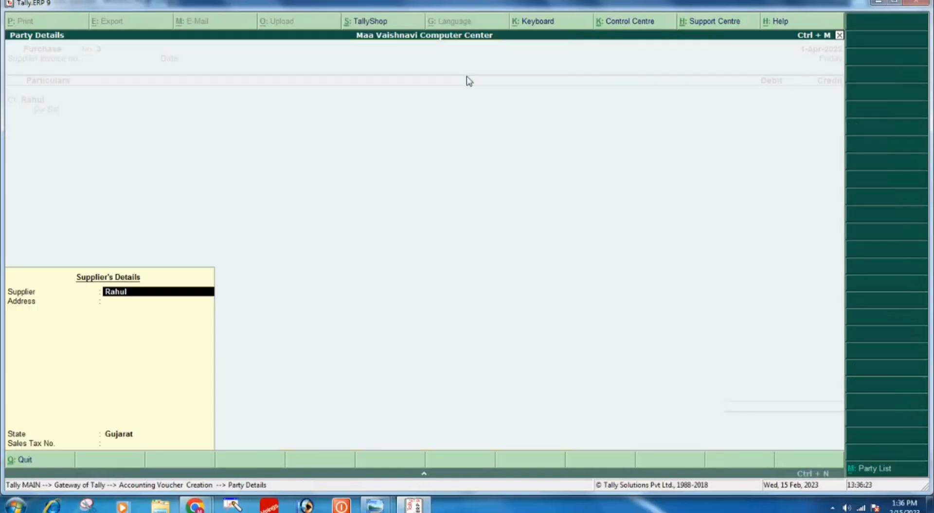
Accept the third supplier's party details unchanged, leaving the address and sales tax number blank.
key("Return")
key("Return")
key("Return")
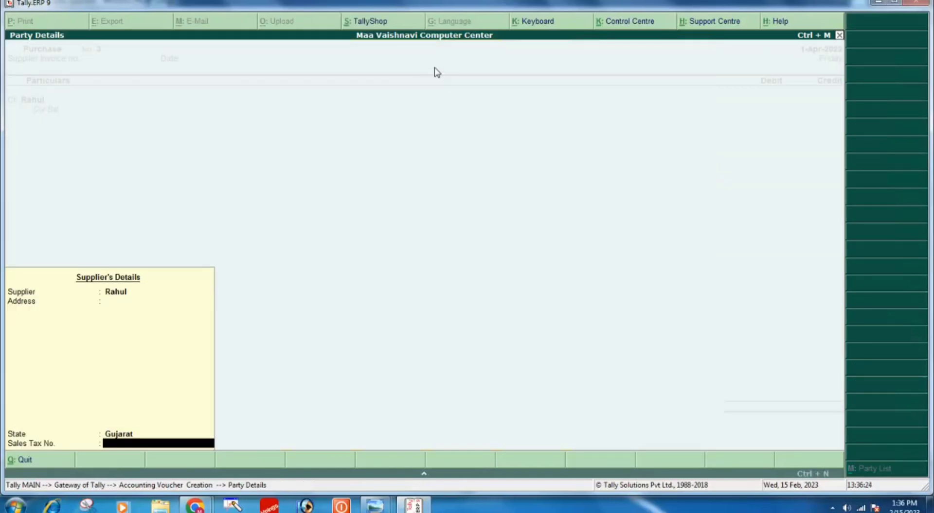
key("Return")
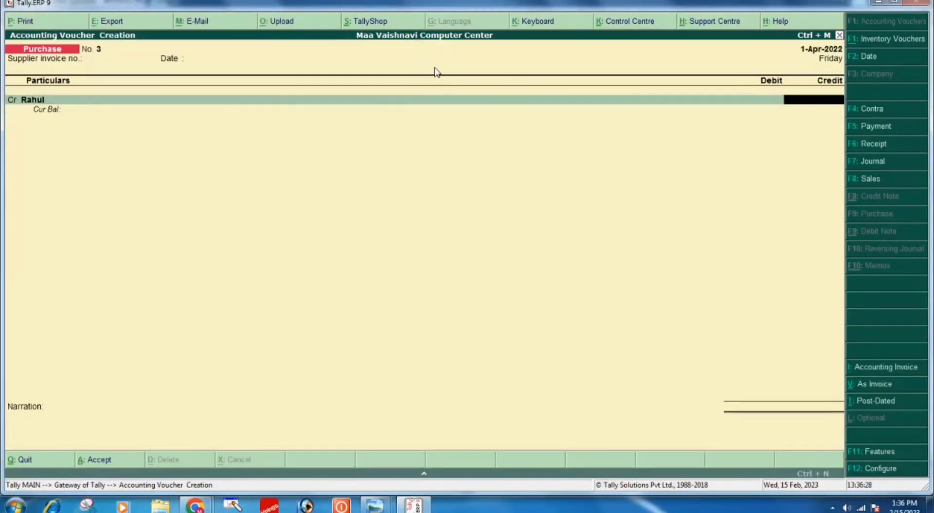
Credit the third supplier with 7000 and accept the bill-wise details as New Ref 3 for the full amount.
type("70000")
key("BackSpace")
key("Return")
key("Return")
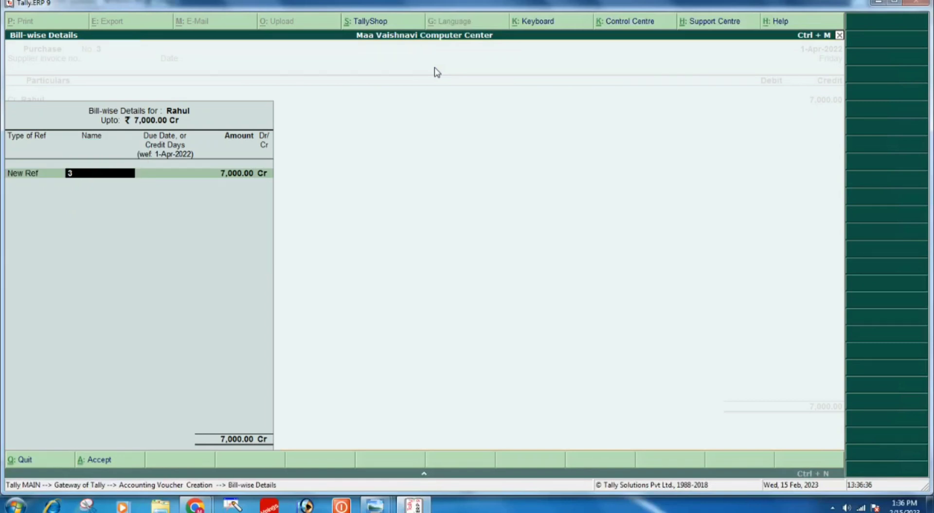
key("Return")
key("Return")
key("Return")
key("Return")
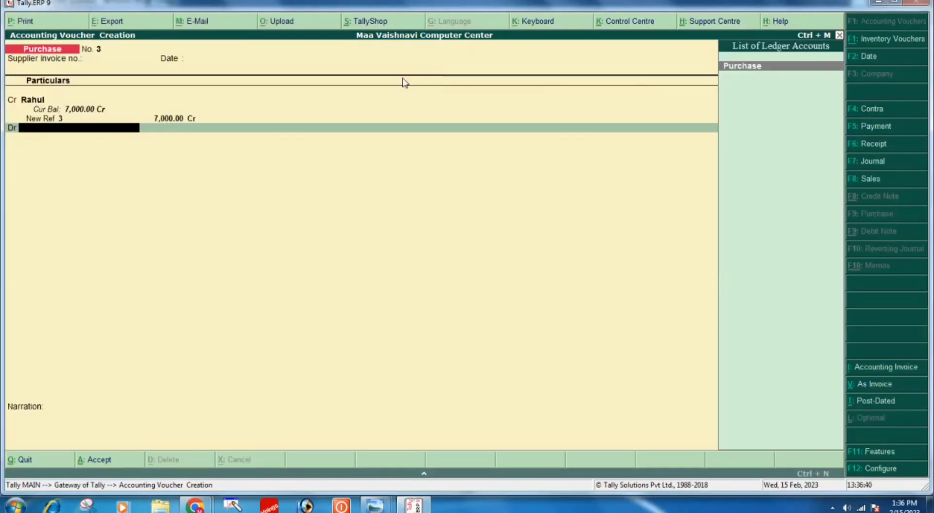
Debit the Purchase ledger with 7,000.00 without inventory allocations and save purchase voucher 3 without a narration.
key("Return")
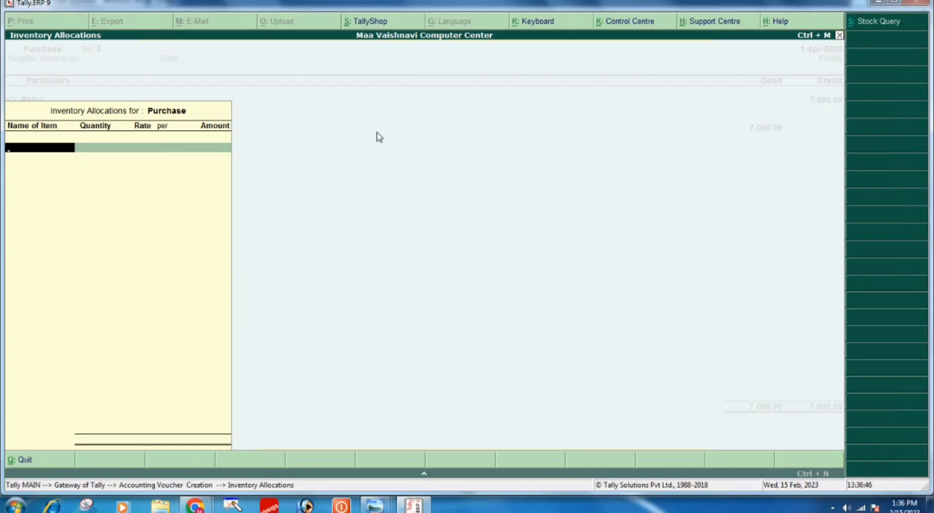
key("Return")
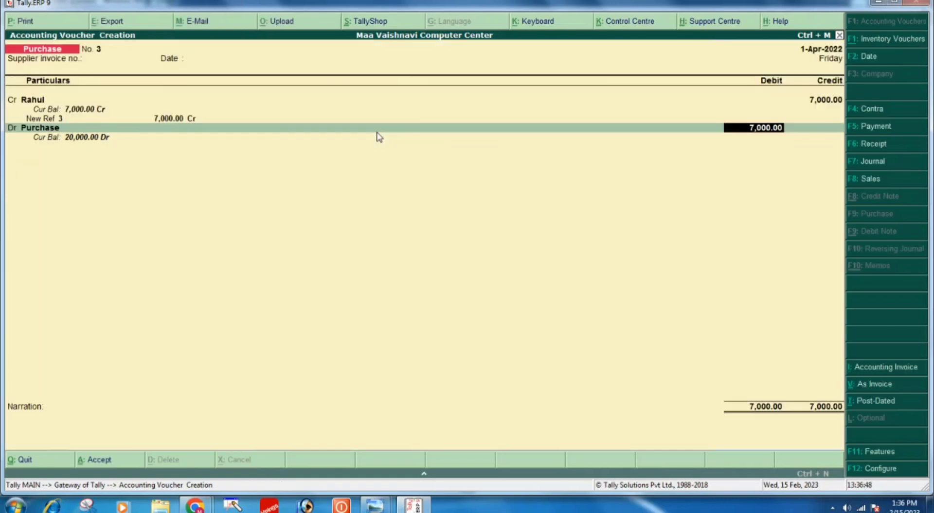
key("Return")
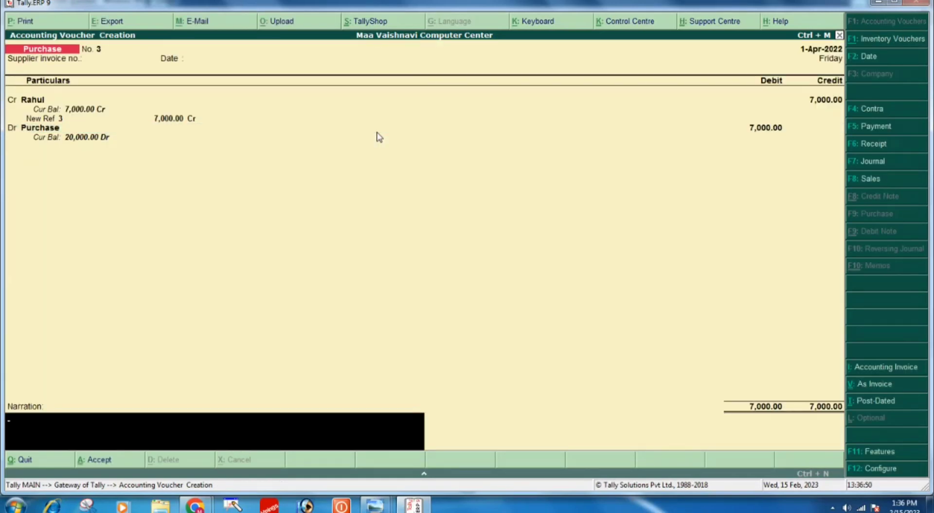
key("Return")
key("Return")
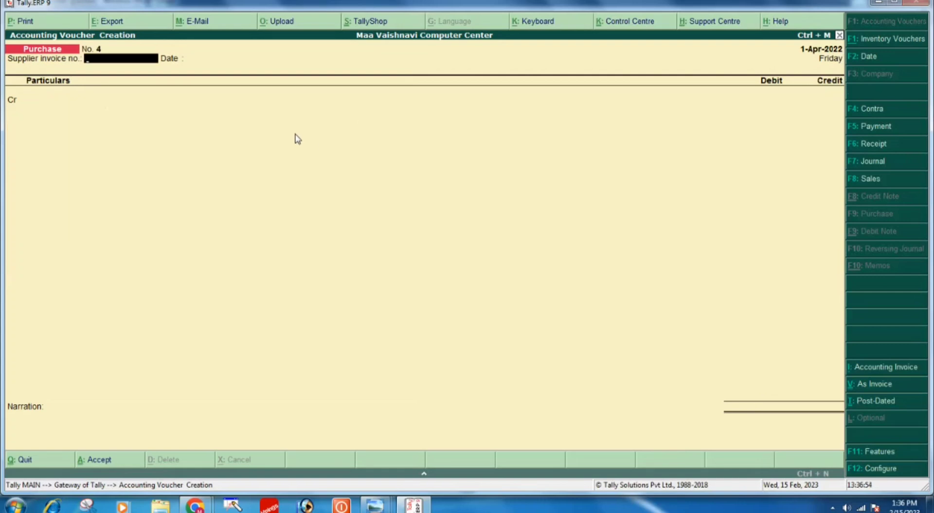
Read the fourth transaction in the purchase voucher question image and leave voucher 4's supplier invoice number blank.
mouse_move(374, 506)
left_click(404, 474)
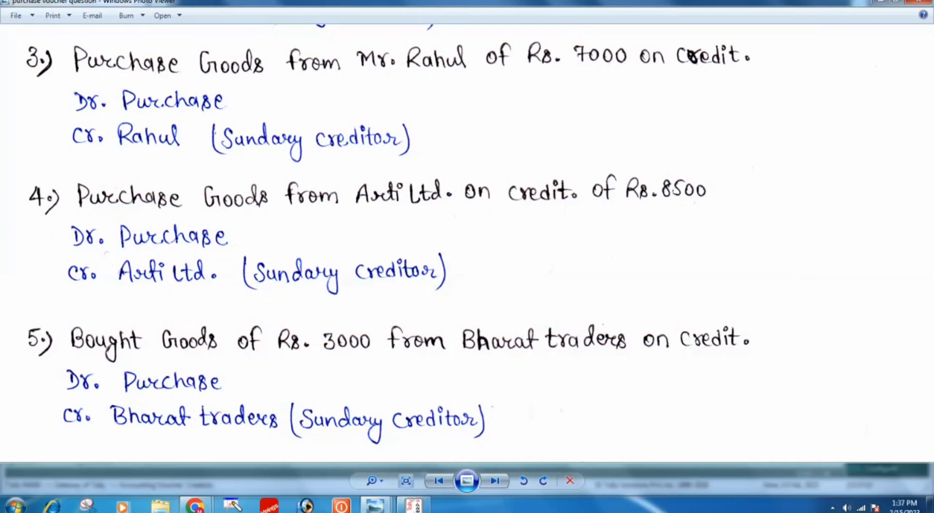
mouse_move(414, 506)
left_click(412, 479)
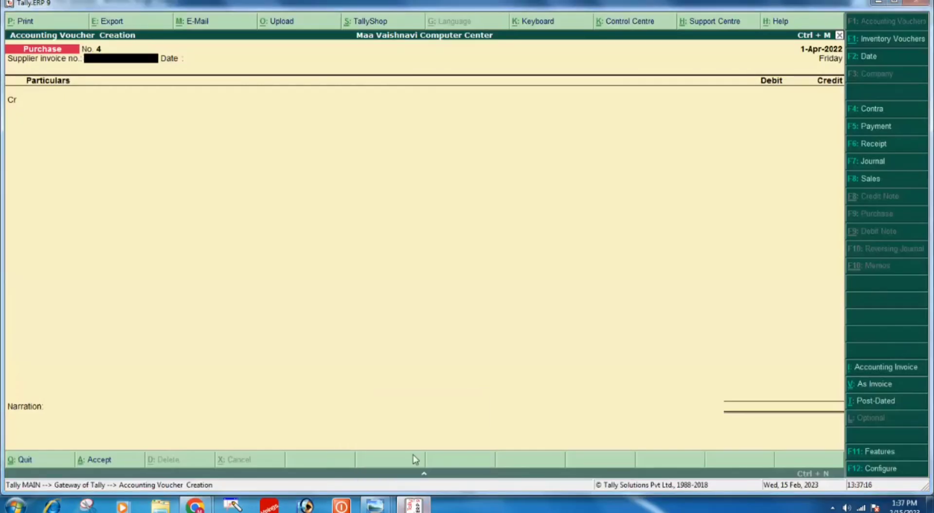
key("Return")
key("Return")
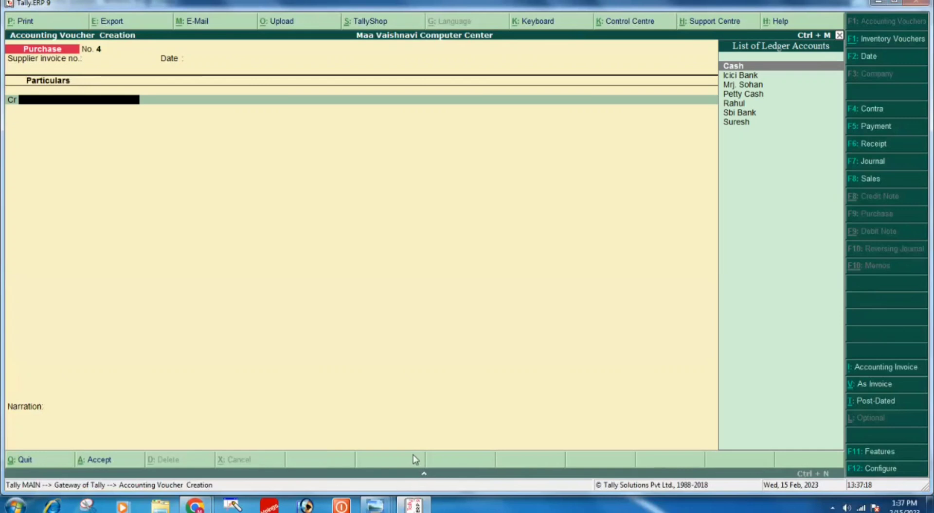
Create the ledger Arti Ltd from the credit line under Sundry Creditors, keeping bill-by-bill balances, and save it.
key("alt+c")
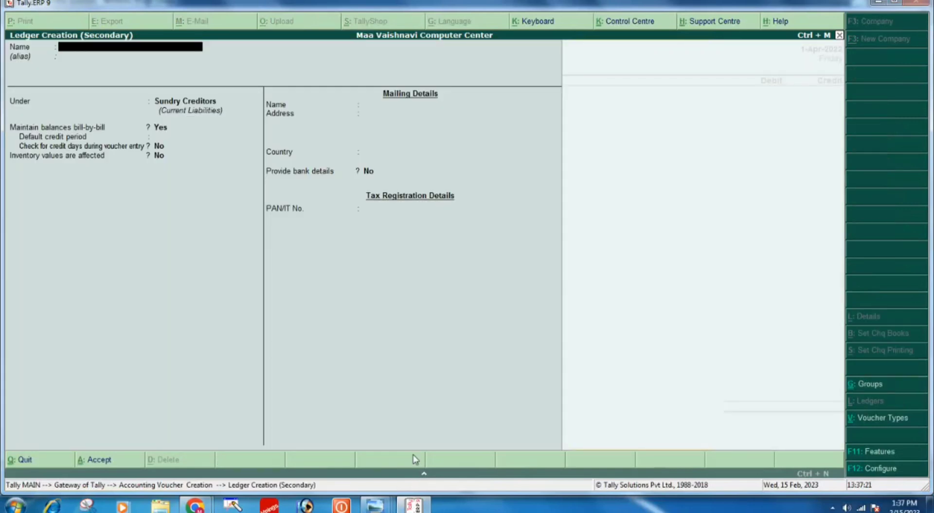
type("Arti Ltd")
key("Return")
key("Return")
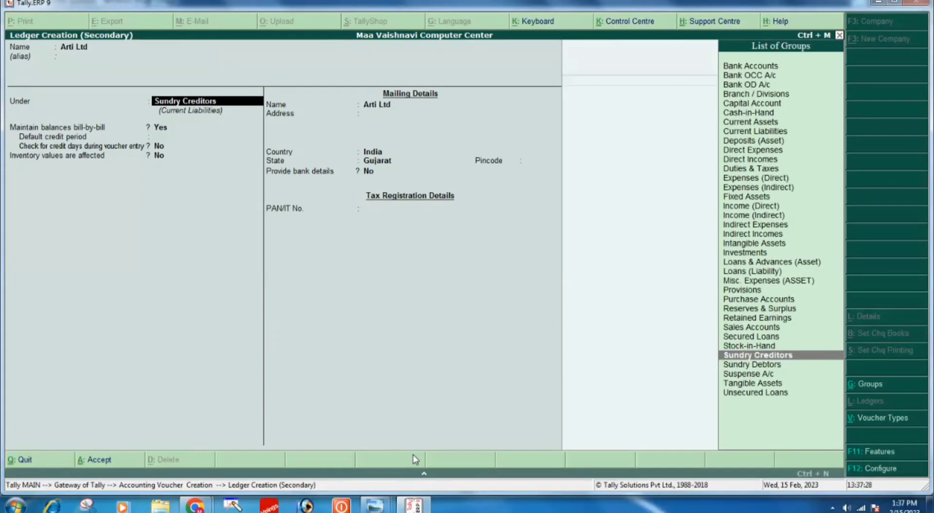
key("Return")
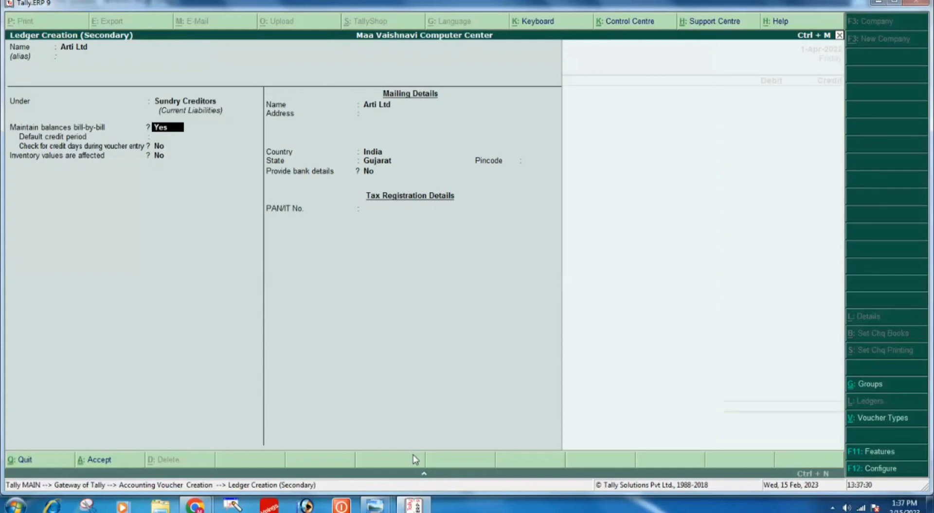
key("ctrl+a")
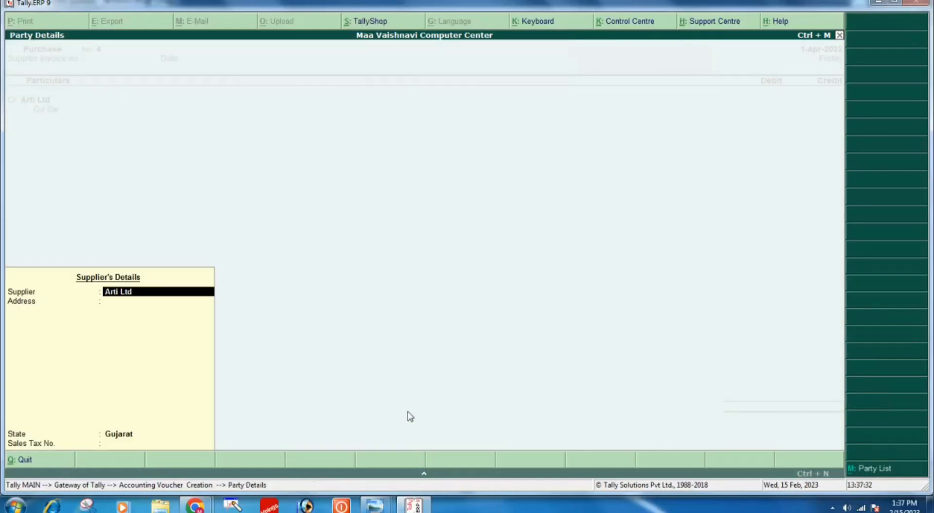
Accept Arti Ltd's party details unchanged, leaving the address and sales tax number blank.
key("Return")
key("Return")
key("Return")
key("Return")
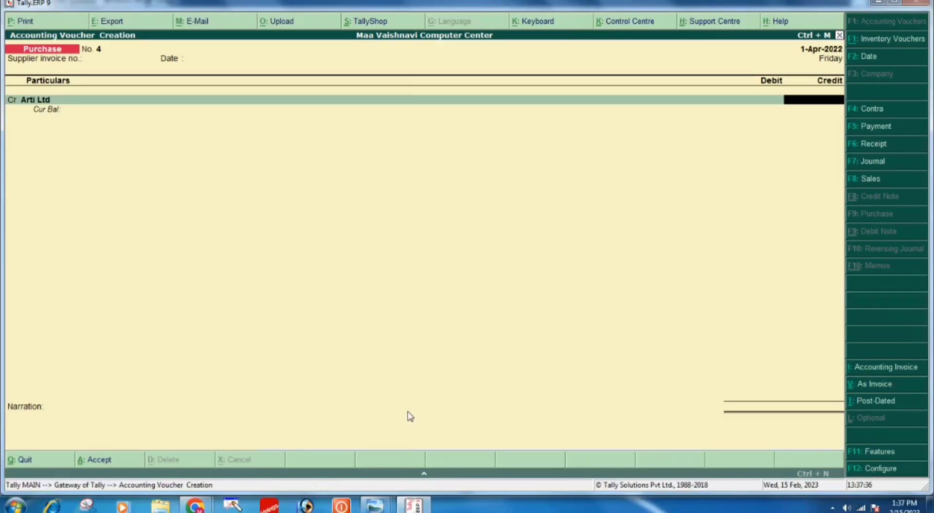
Credit Arti Ltd with 8500 and accept the bill-wise details as New Ref 4 for the full amount.
type("8500")
key("Return")
key("Return")
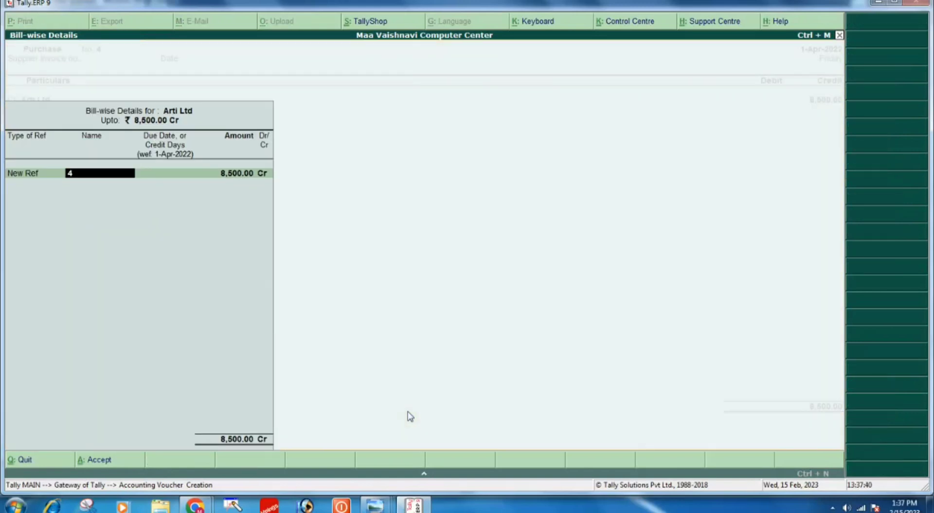
type("4")
key("Return")
key("Return")
key("Return")
key("Return")
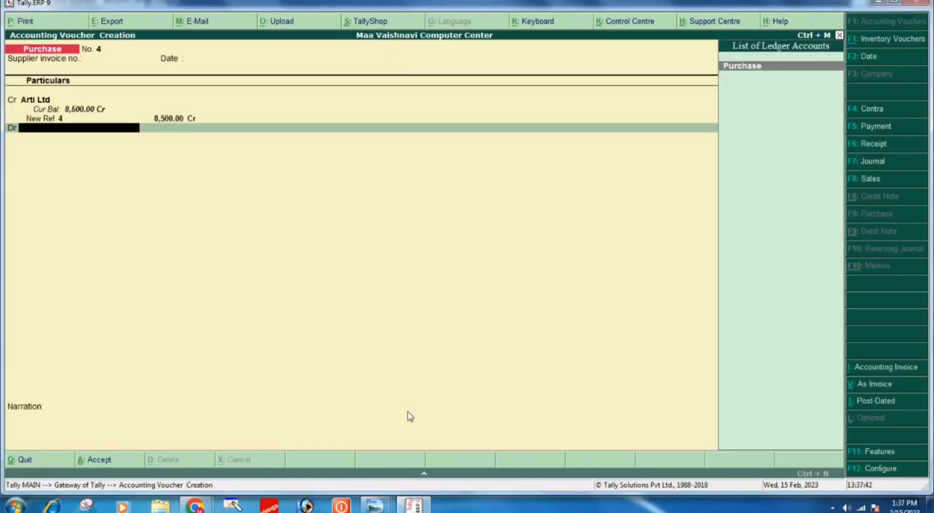
Debit the Purchase ledger with 8,500.00 in voucher 4 without inventory allocations.
key("Return")
key("Return")
key("Return")
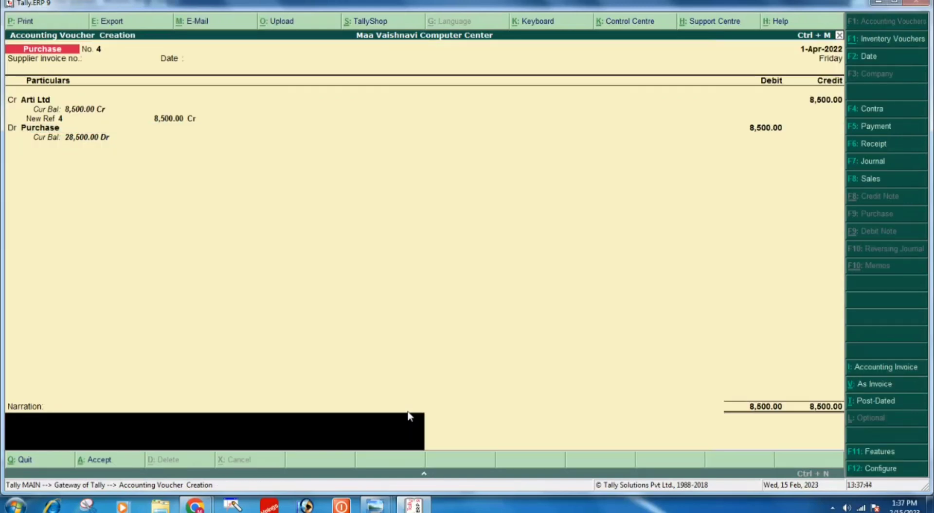
Save purchase voucher 4 without a narration and consult purchase 5 on the question sheet in Windows Photo Viewer.
key("Return")
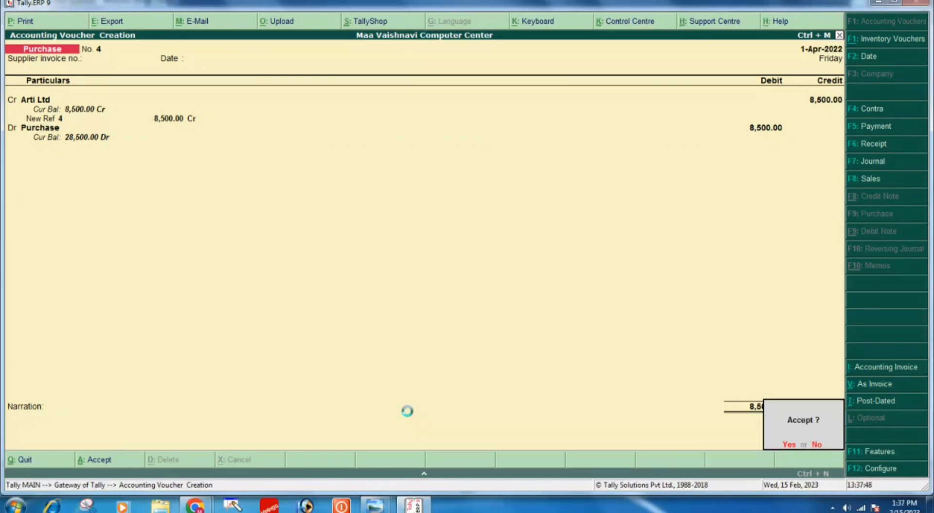
key("Return")
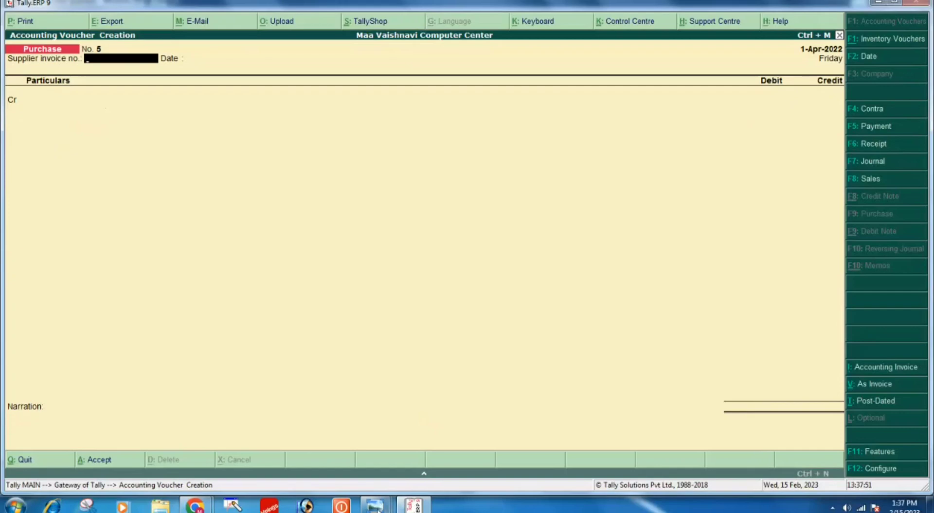
mouse_move(381, 507)
left_click(421, 443)
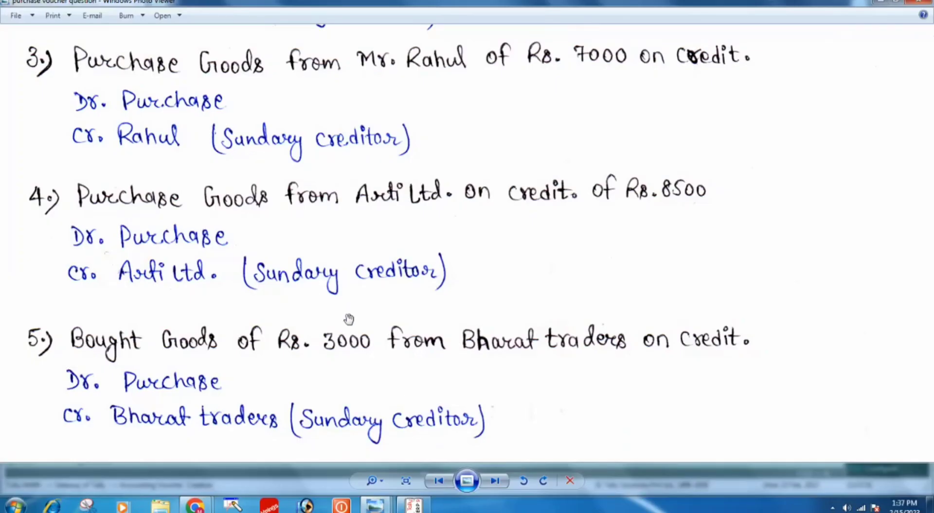
left_click_drag(381, 354, 350, 120)
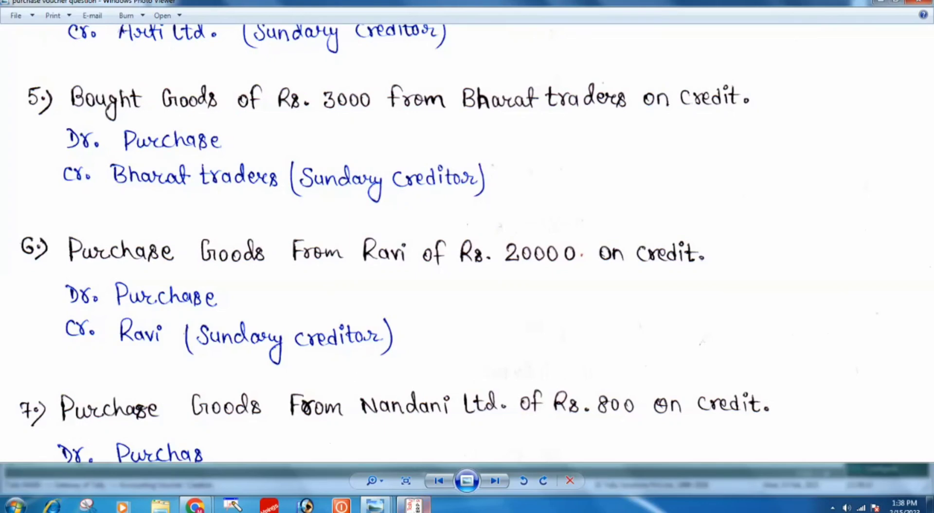
In Tally.ERP 9, create the ledger Bharat Traders from voucher 5's credit line under Sundry Creditors, keeping bill-by-bill balances, and save it.
left_click(414, 505)
key("Return")
key("Return")
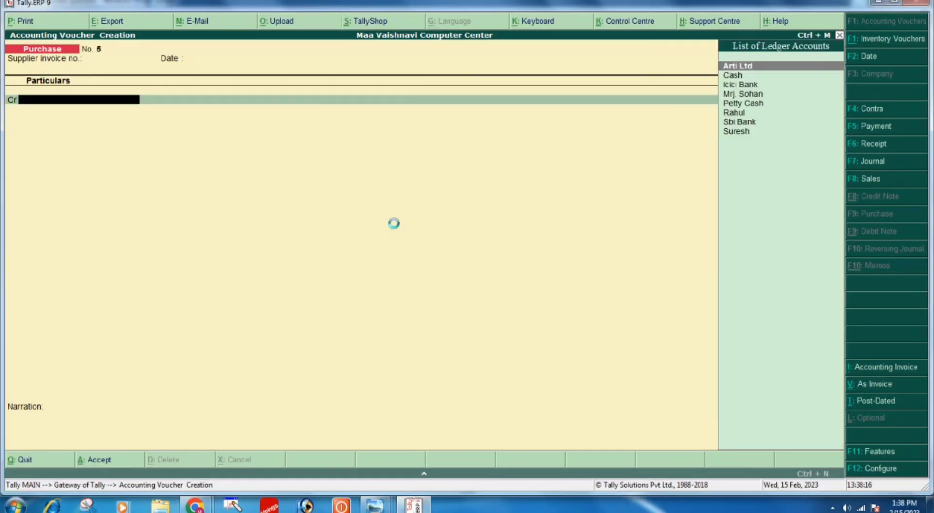
key("Return")
key("Escape")
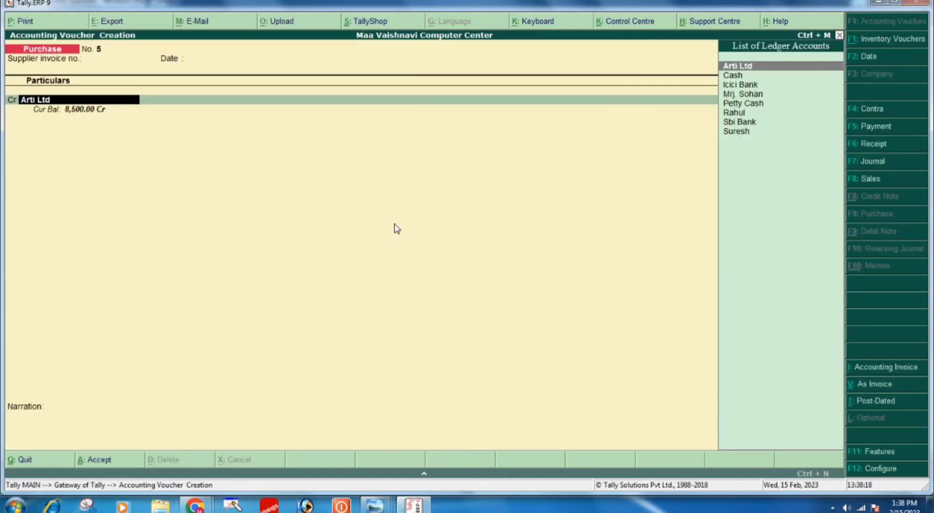
key("alt+c")
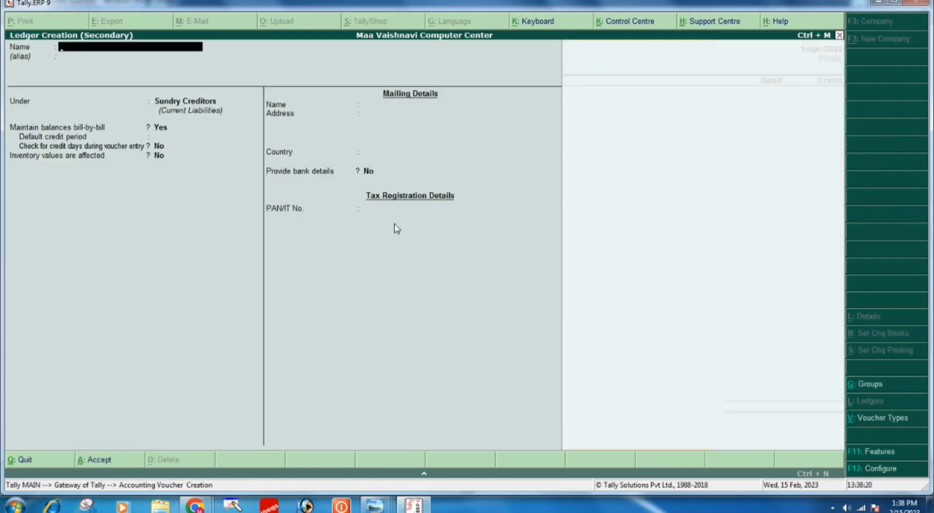
type("Bh")
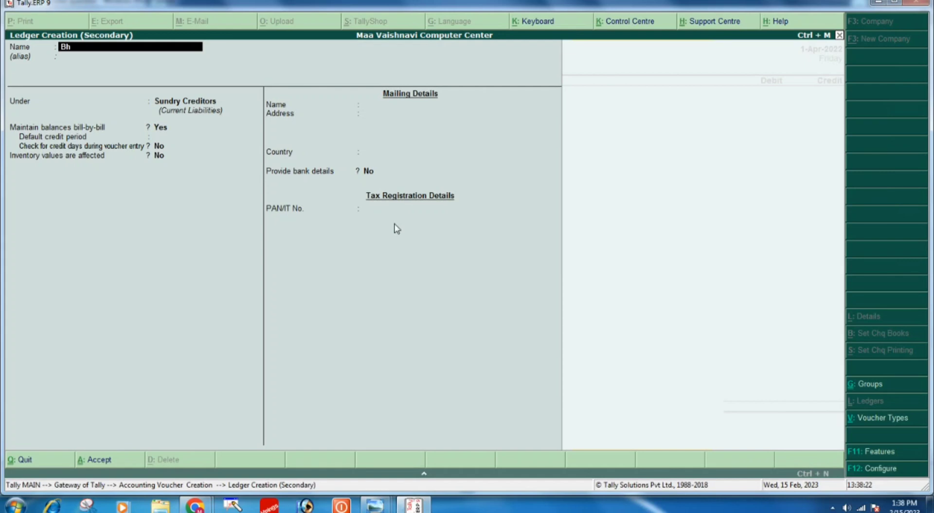
type("arat Traders")
key("Return")
key("Return")
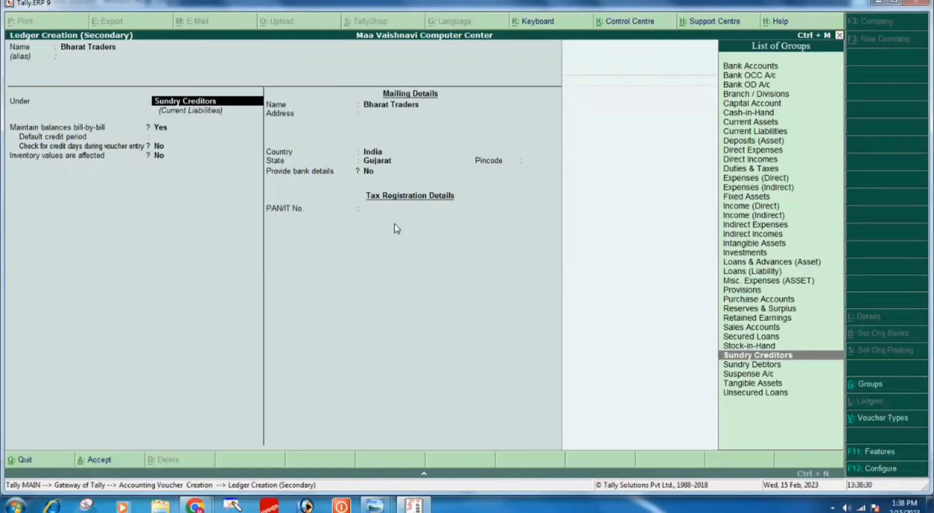
key("Return")
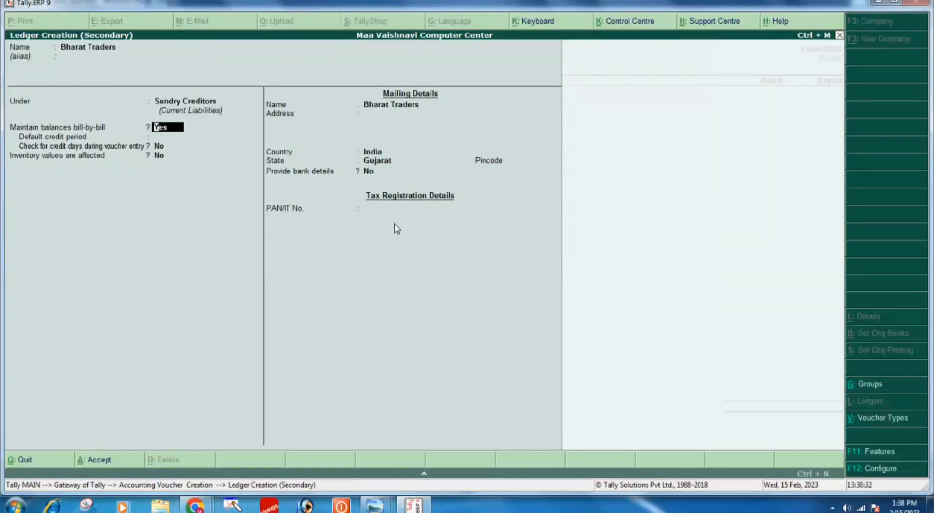
key("ctrl+a")
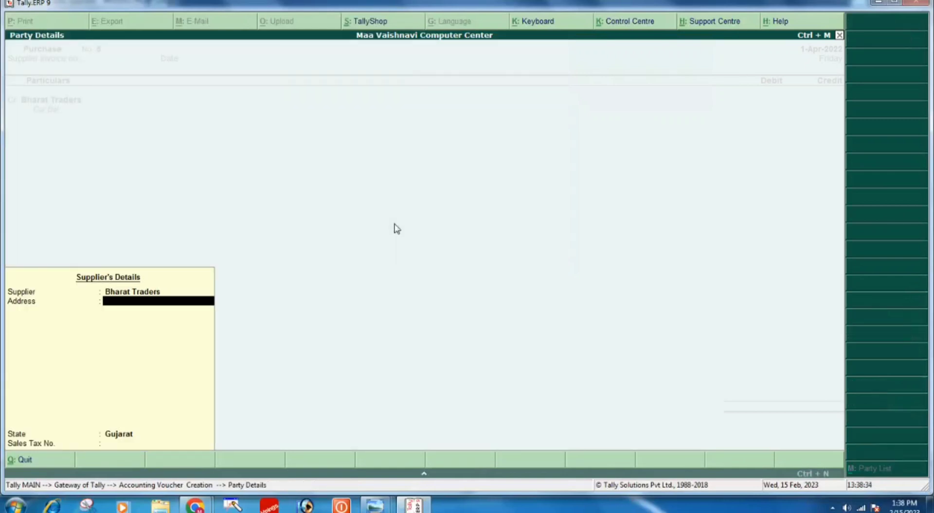
Accept Bharat Traders' party details unchanged, leaving the address and sales tax number blank.
key("Return")
key("Return")
key("Return")
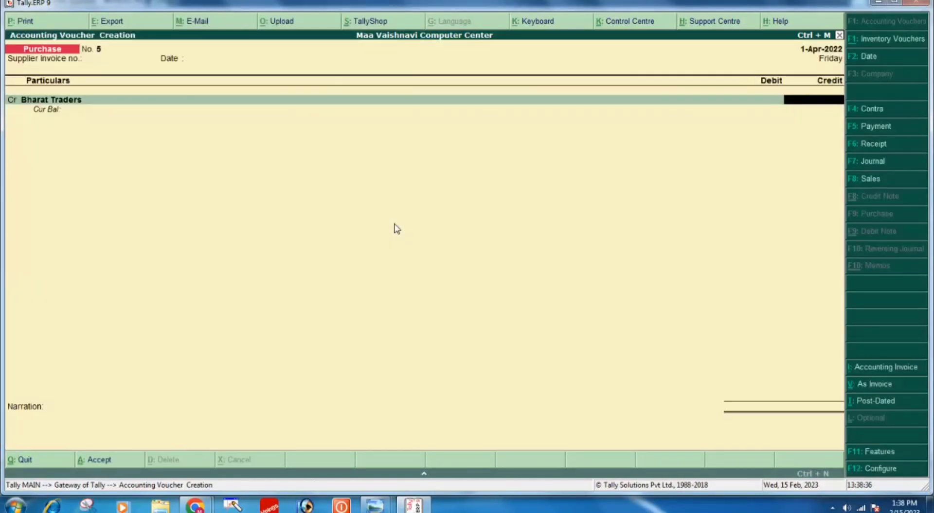
Credit Bharat Traders with 3000 and accept the bill-wise details as New Ref 5 for the full amount.
type("3000")
key("Return")
key("Return")
key("Return")
key("Return")
key("Return")
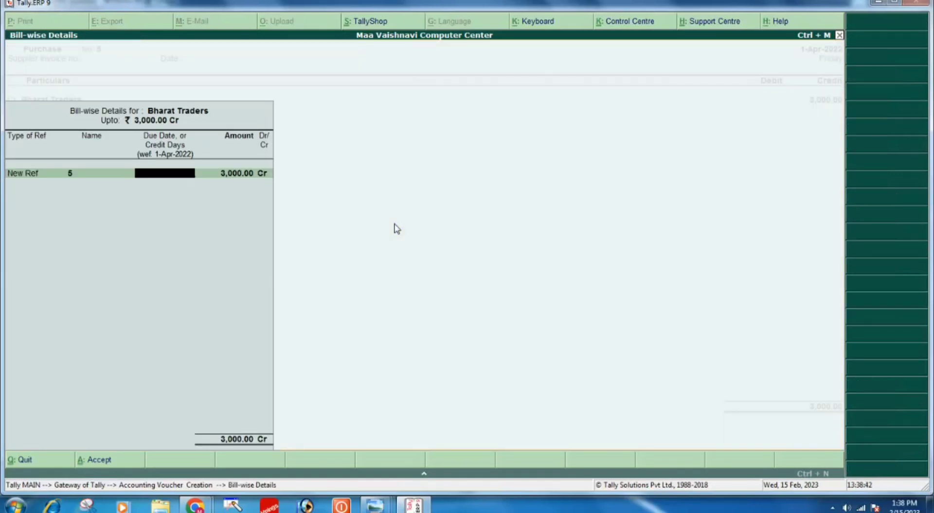
key("Return")
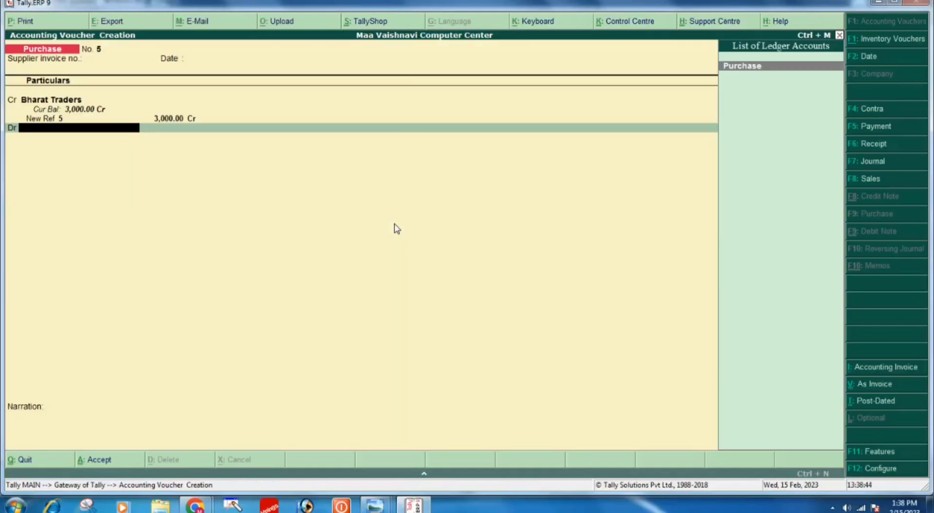
Debit the Purchase ledger with 3,000.00 without inventory allocations and save voucher 5 without a narration.
key("Return")
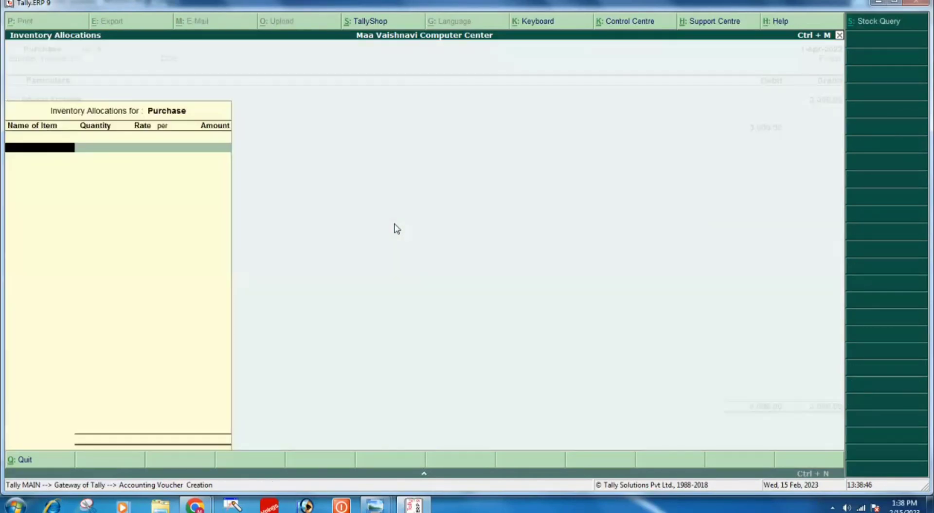
key("Return")
key("Return")
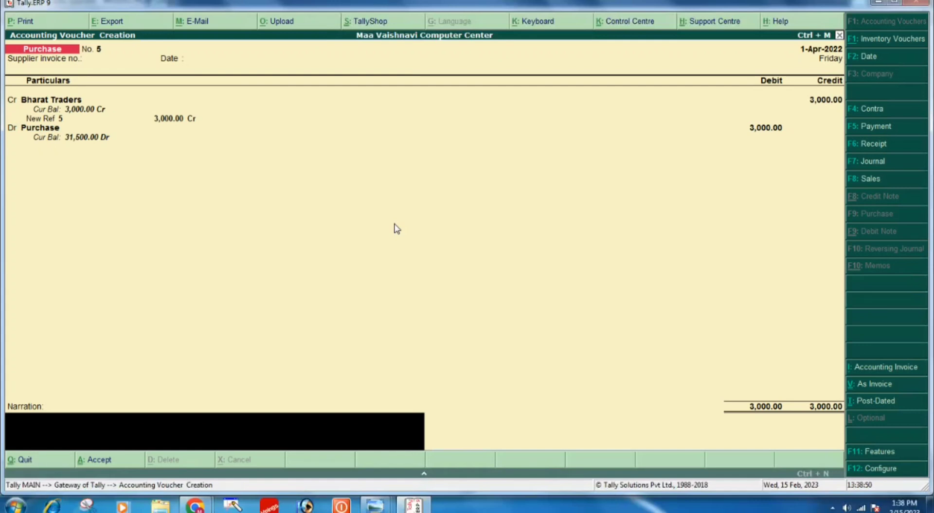
key("Return")
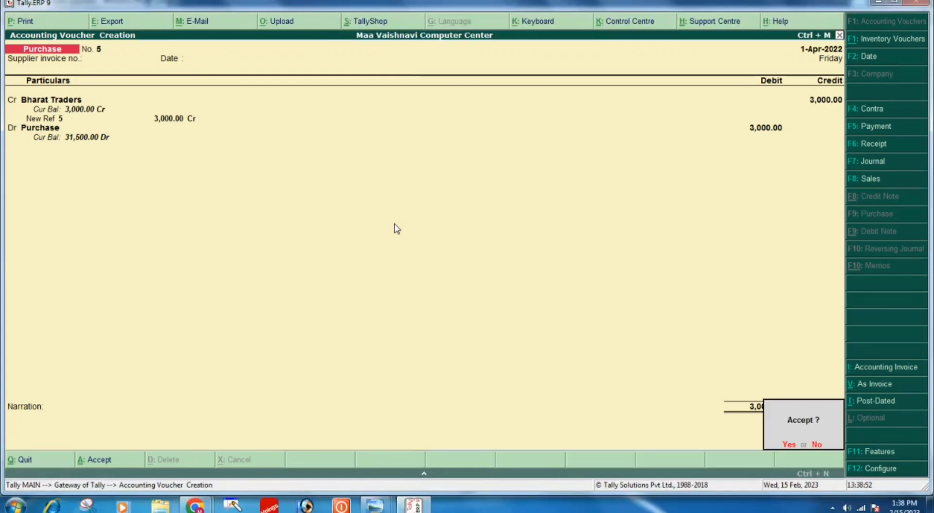
key("Return")
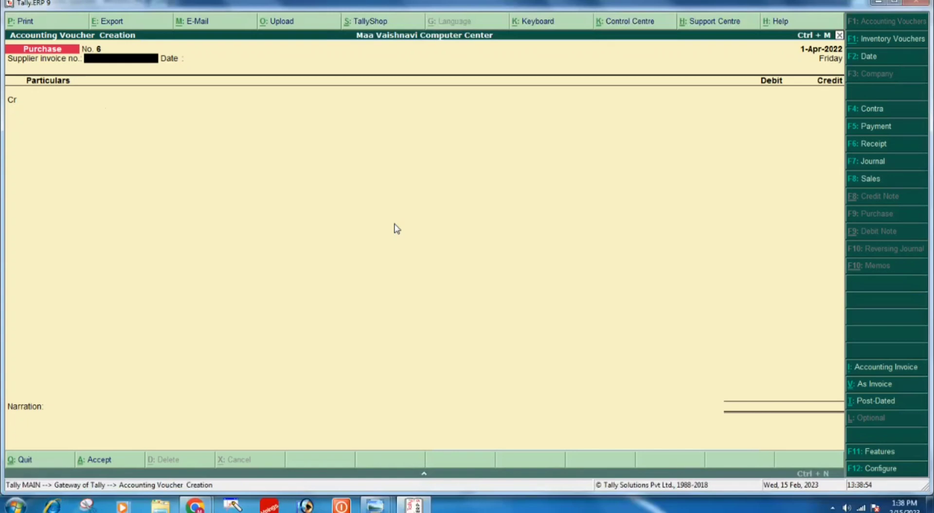
Switch to the question sheet in Windows Photo Viewer and read the supplier, amount and ledgers of purchase 6.
mouse_move(375, 506)
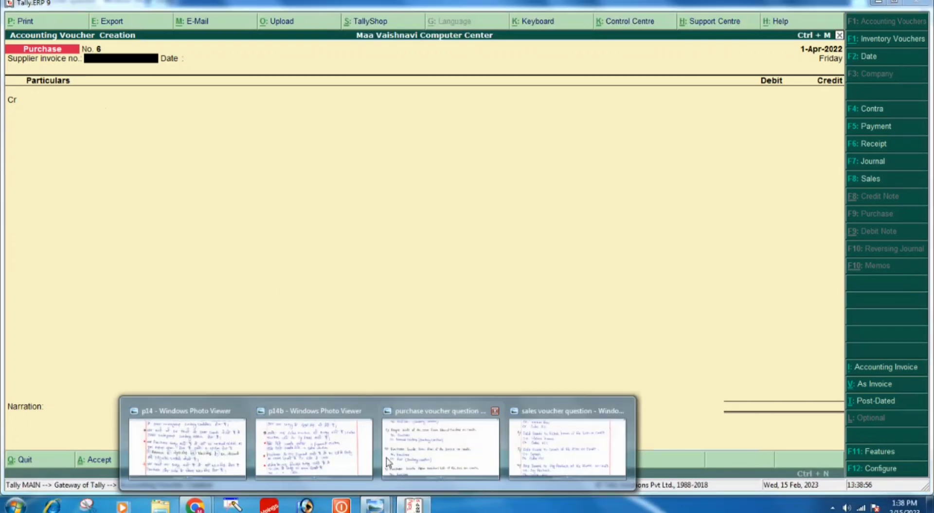
left_click(388, 461)
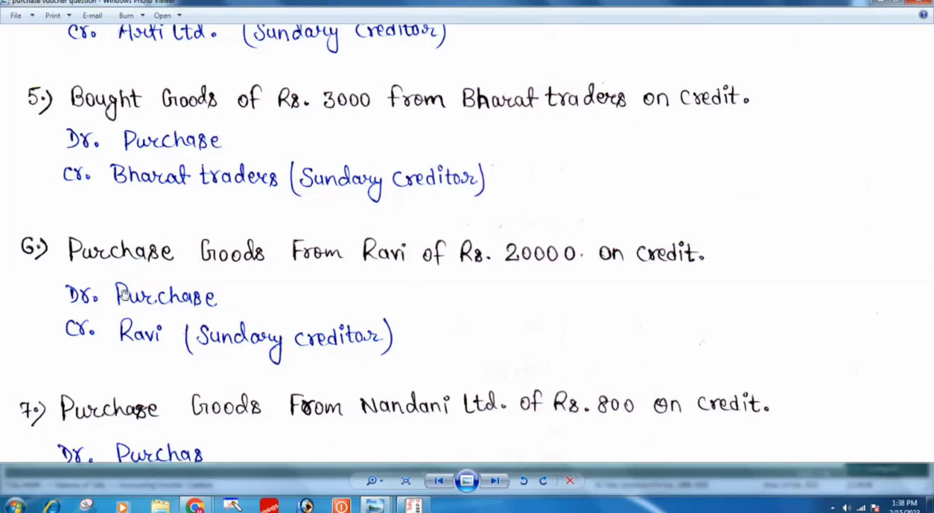
left_click_drag(384, 360, 384, 238)
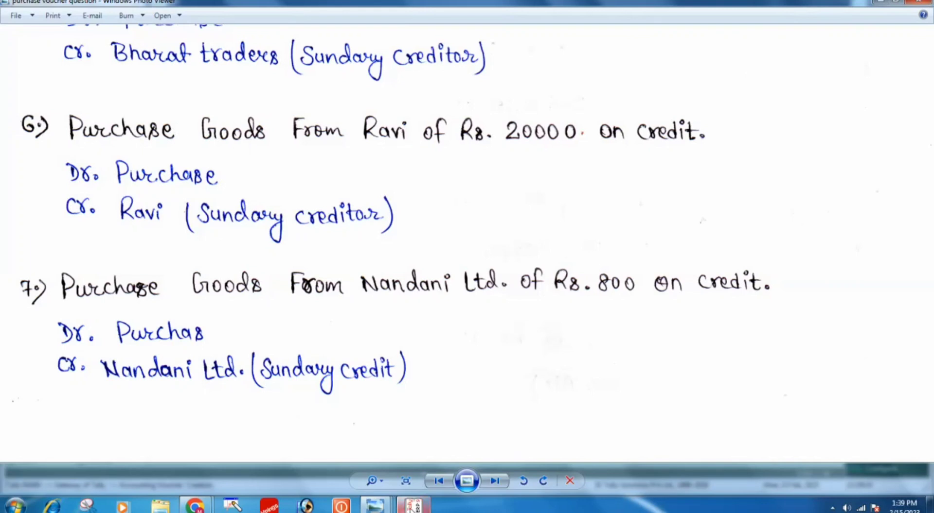
In Tally.ERP 9, create a ledger named after purchase 6's supplier from voucher 6's credit line, under Sundry Creditors with bill-by-bill balances, and save it.
left_click(412, 505)
key("Return")
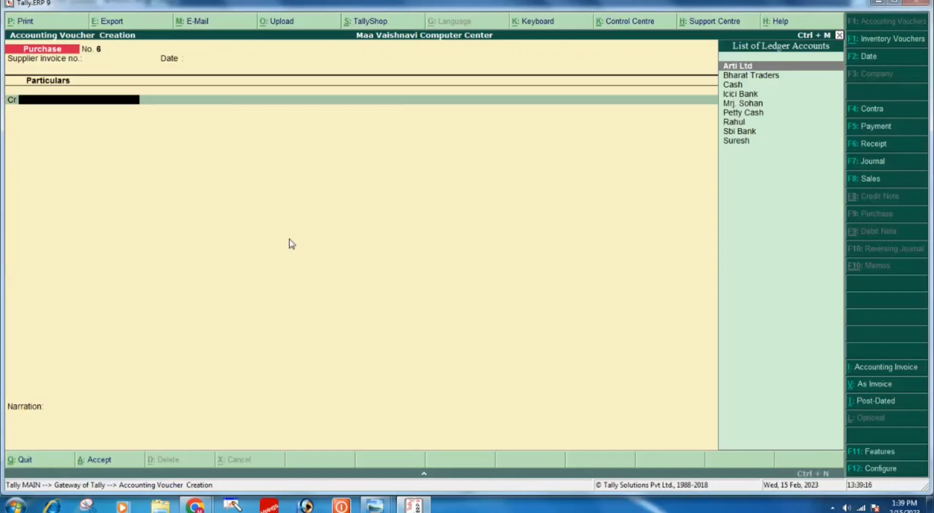
key("alt+c")
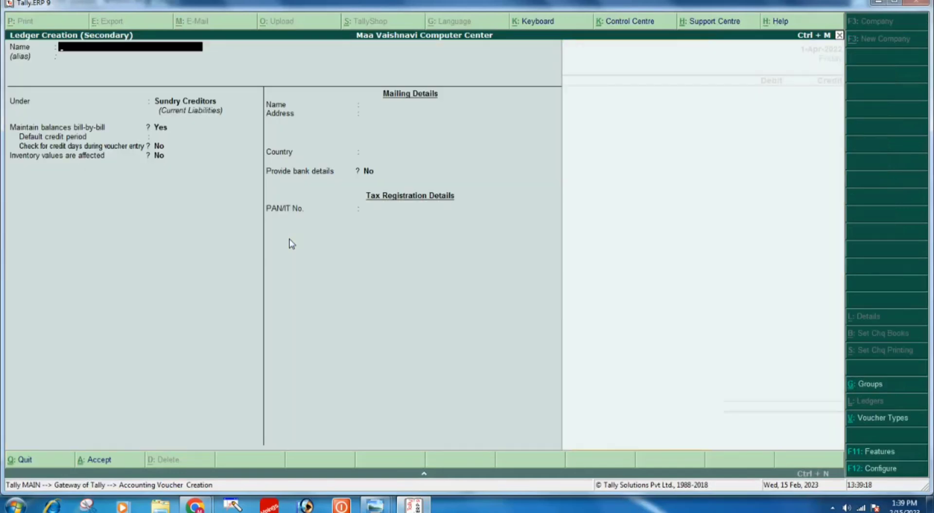
type("Ra")
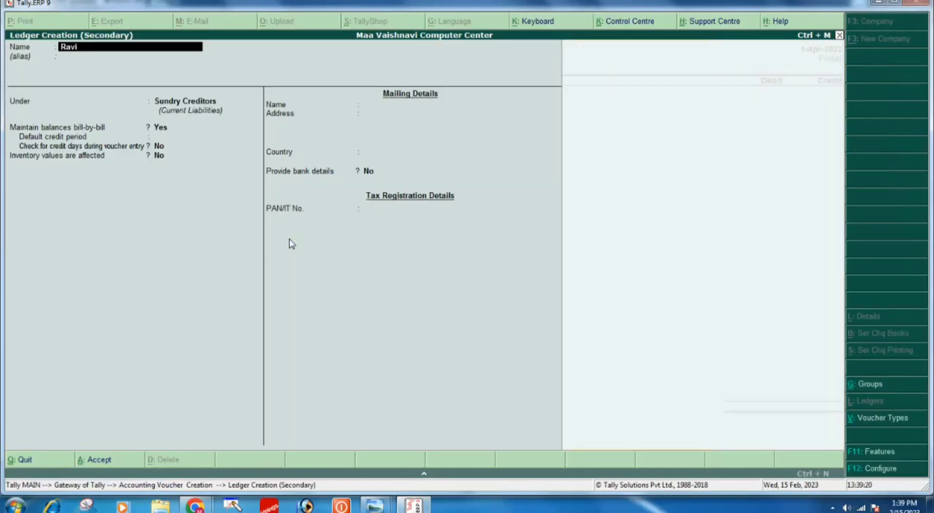
type("vi")
key("Return")
key("Return")
key("Return")
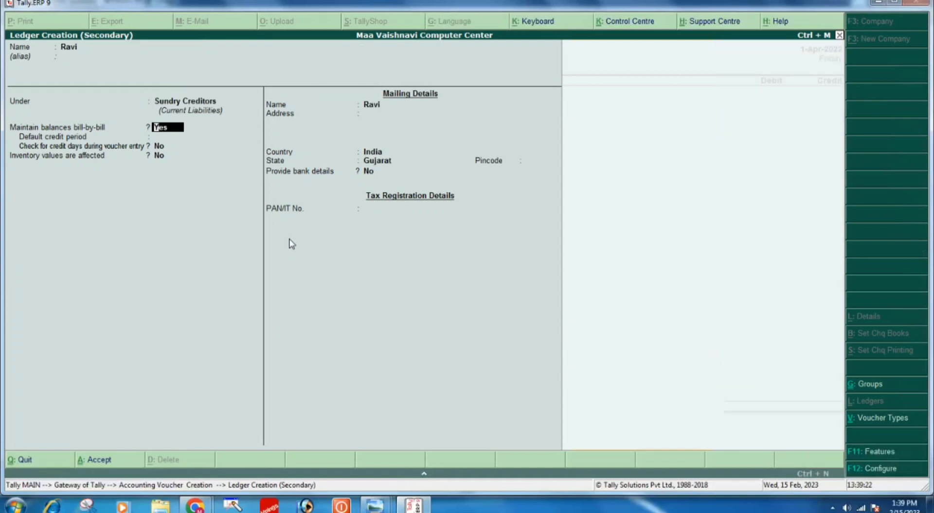
key("ctrl+a")
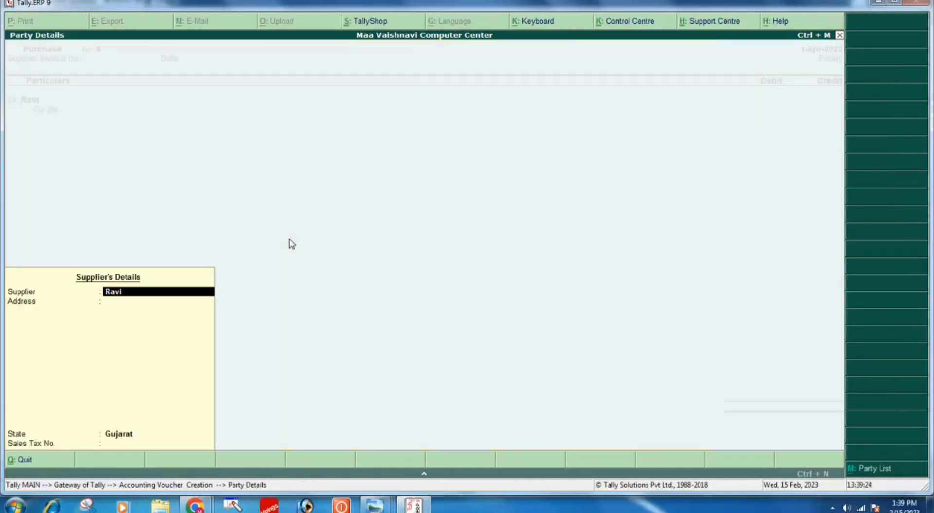
Accept the party details of voucher 6's supplier unchanged, leaving the address and sales tax number blank.
key("Return")
key("Return")
key("Return")
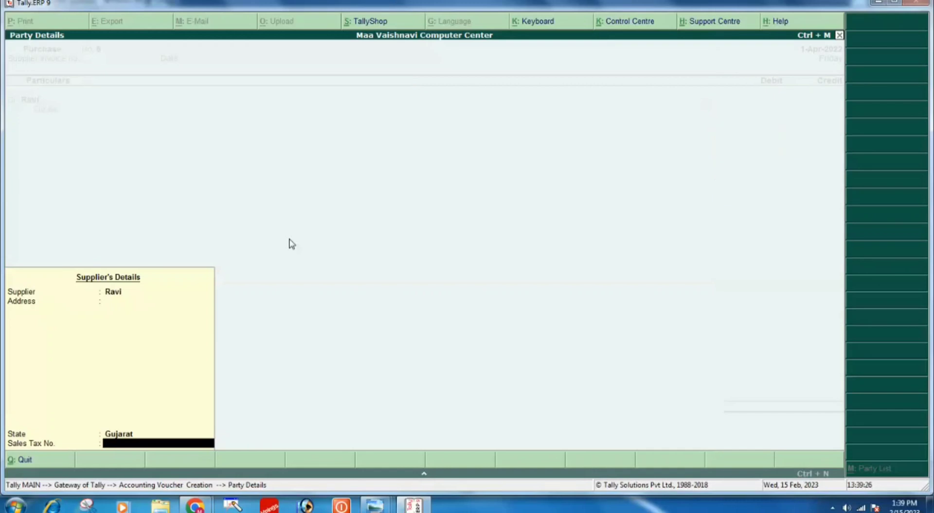
key("Return")
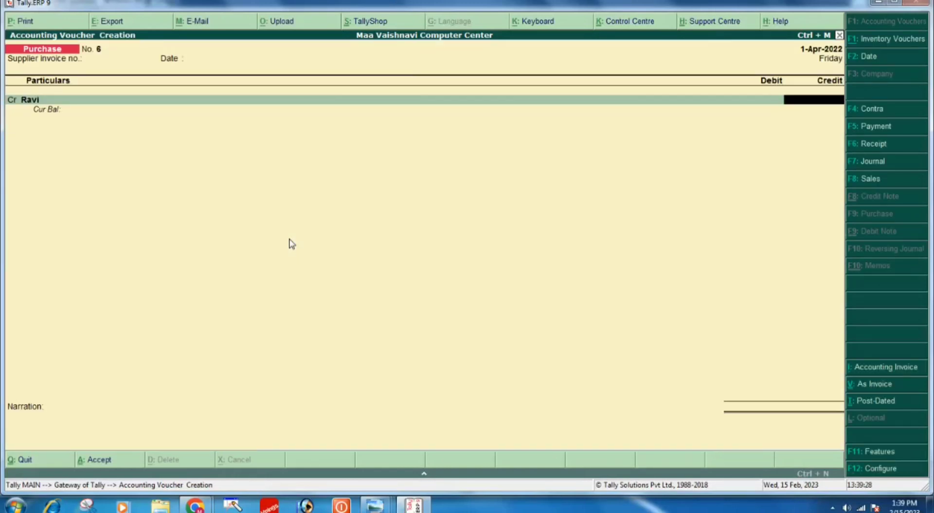
Credit voucher 6's supplier with 20000 and accept the bill-wise details as New Ref 6 for the full amount.
type("20000")
key("Return")
key("Return")
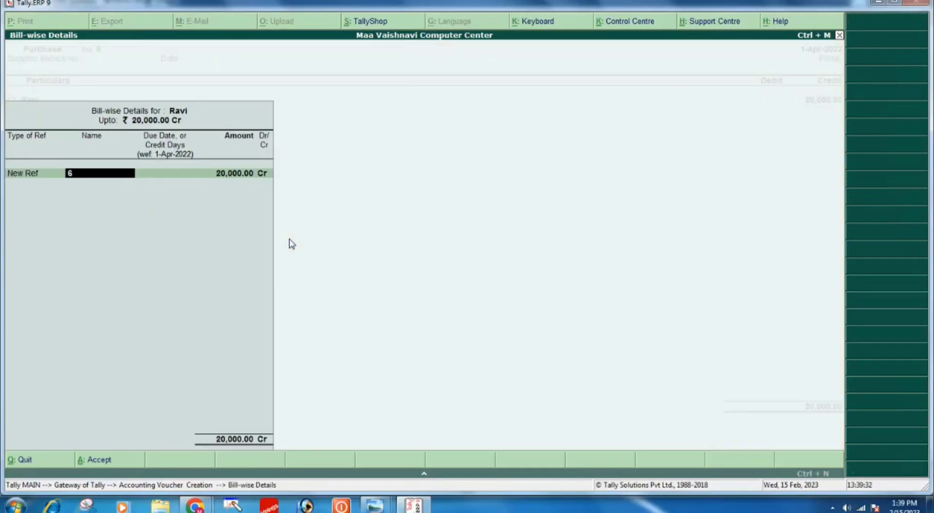
key("Return")
key("Return")
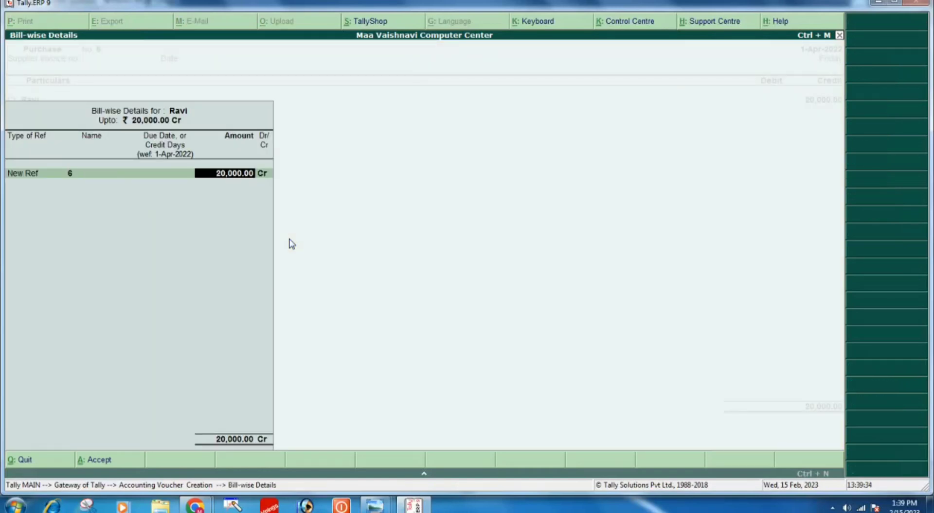
key("Return")
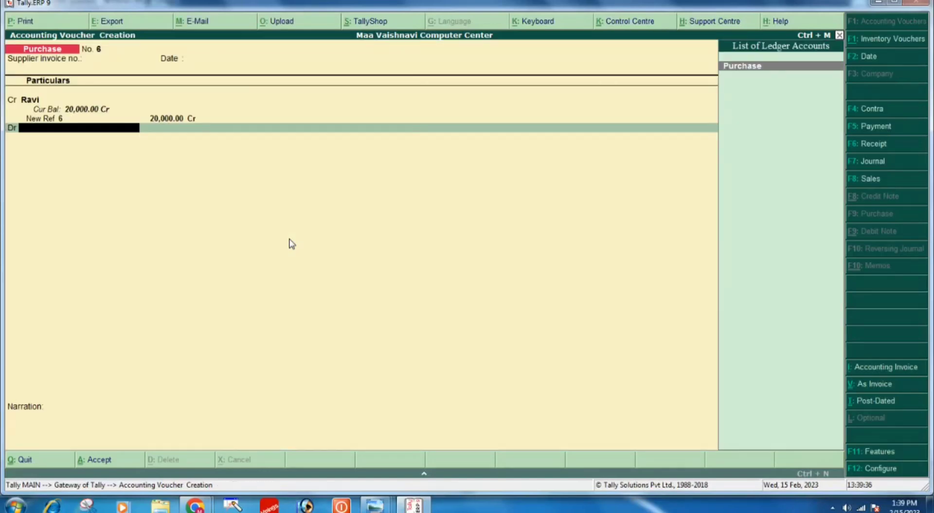
Debit the Purchase ledger with 20,000.00 without inventory allocations and save voucher 6 without a narration.
key("Return")
key("Return")
key("Return")
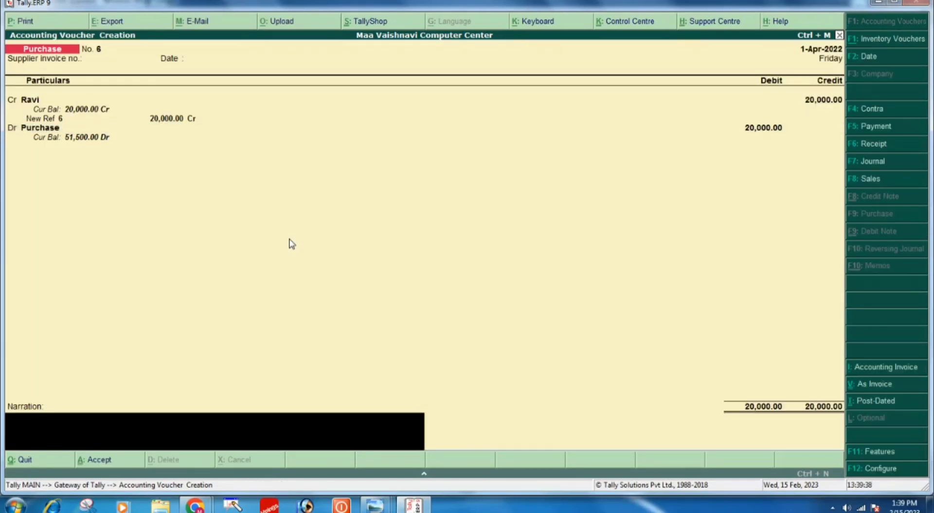
key("Return")
key("Return")
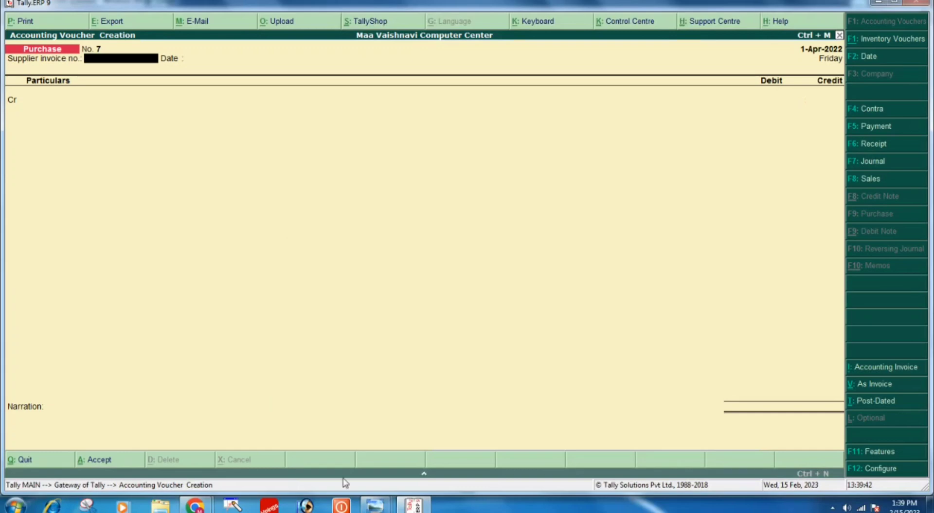
Consult purchase 7 on the question sheet and return to Tally.ERP 9 at voucher 7's credit line, leaving the supplier invoice number blank.
mouse_move(375, 508)
left_click(428, 464)
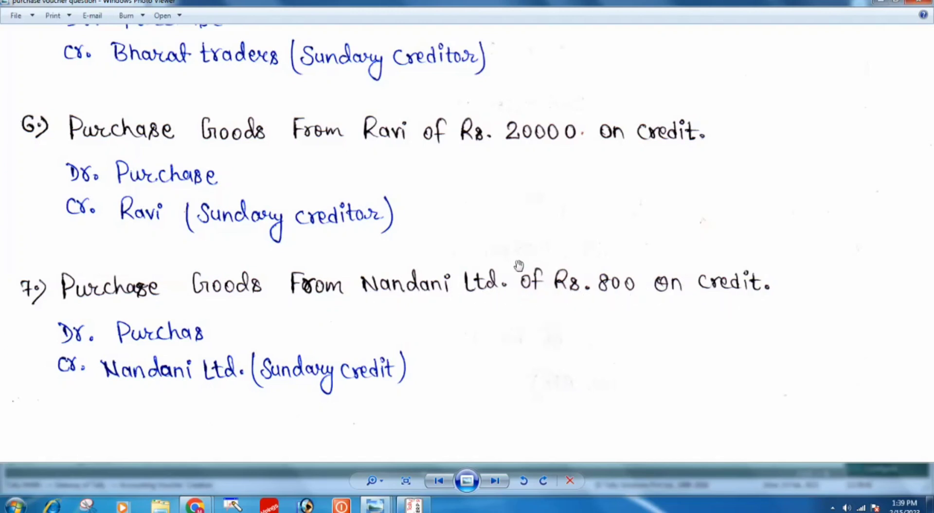
left_click(422, 504)
key("Return")
key("Return")
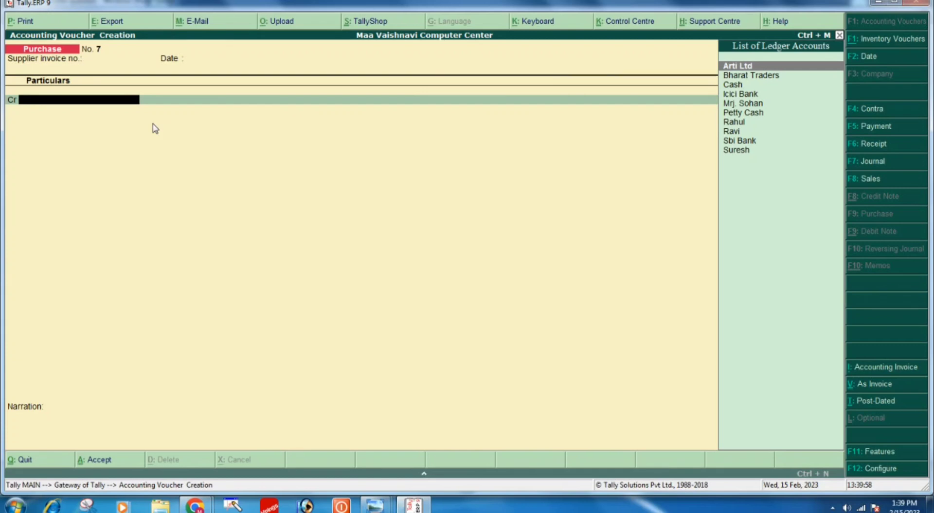
Create the supplier ledger Nandani Ltd. under Sundry Creditors with bill-by-bill balances for voucher 7 and accept its party details unchanged.
key("alt+c")
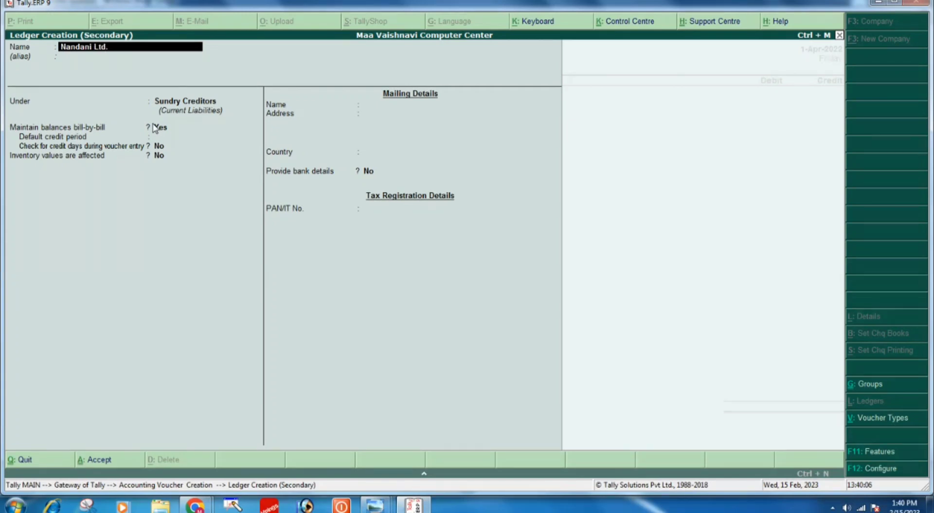
left_click(154, 128)
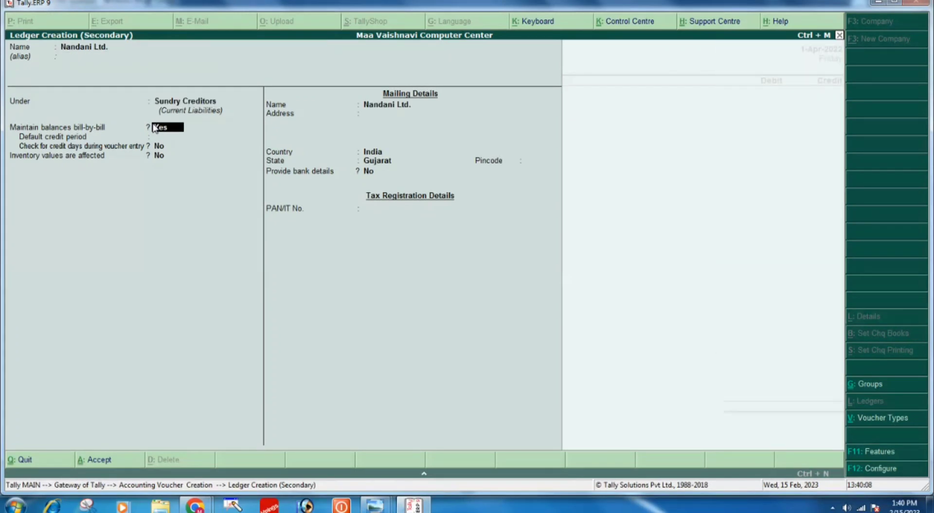
key("ctrl+a")
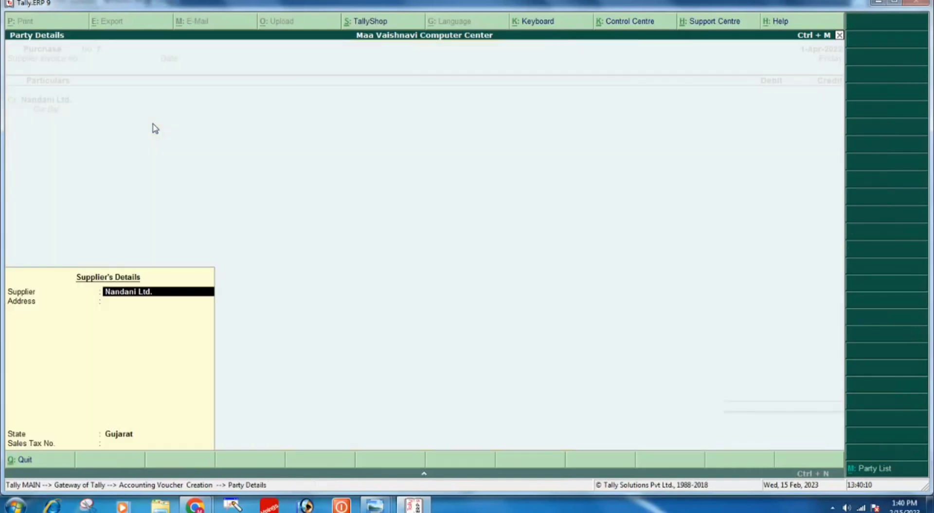
key("Return")
key("Return")
key("Return")
key("Return")
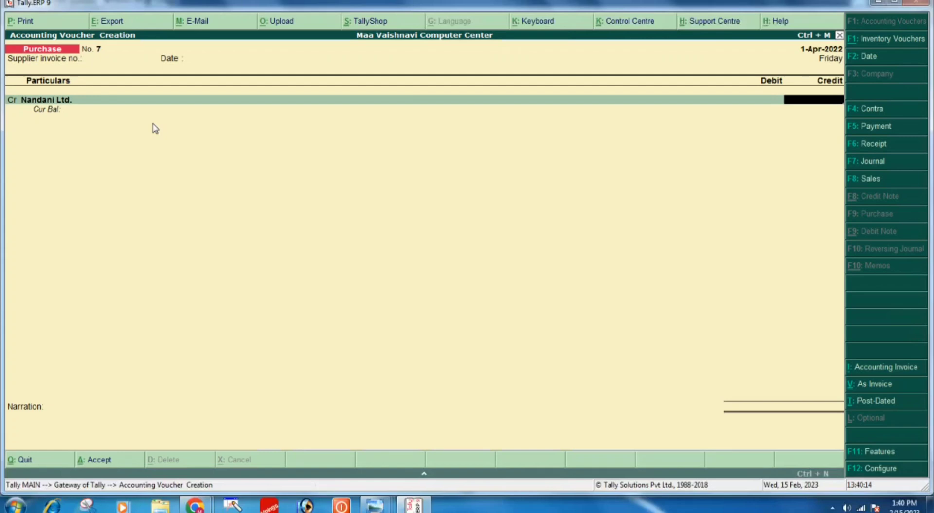
Look up purchase 7's amount on the question sheet, credit Nandani Ltd. with 800 and accept New Ref 7 for the full amount.
mouse_move(370, 500)
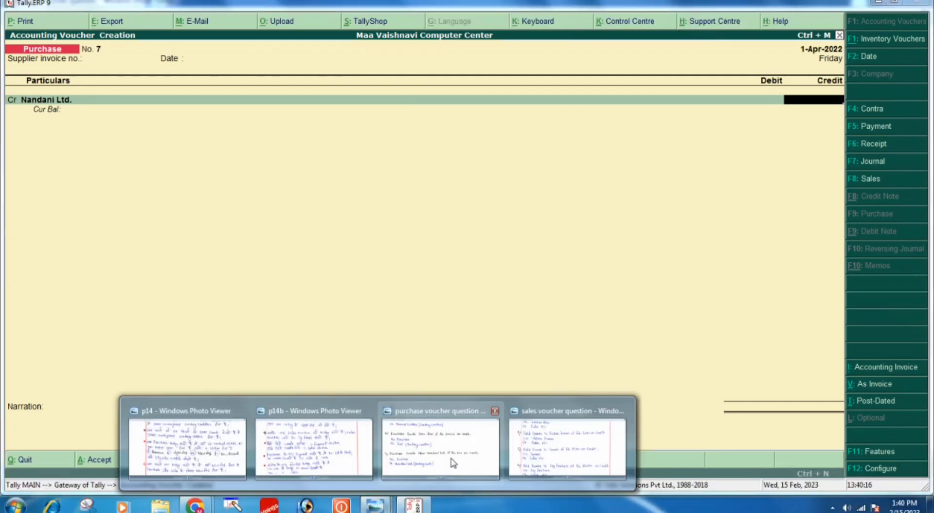
left_click(452, 461)
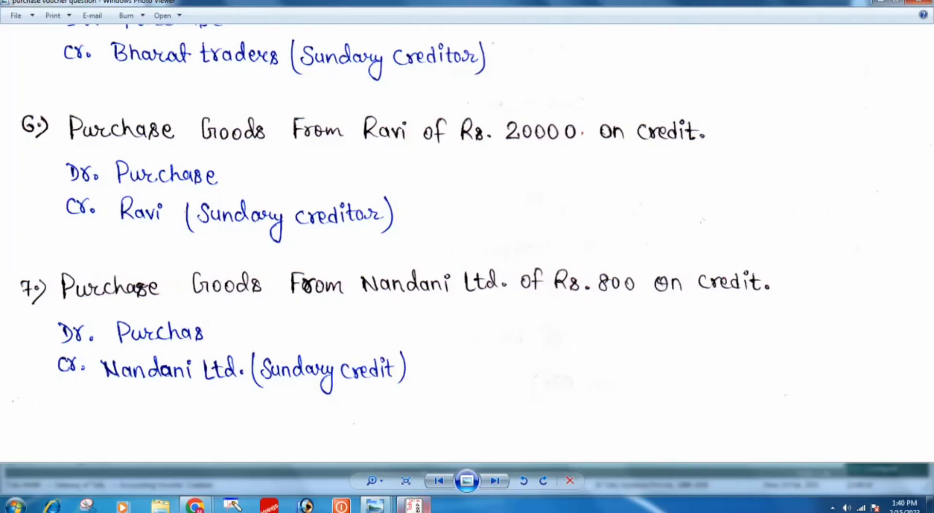
left_click(425, 507)
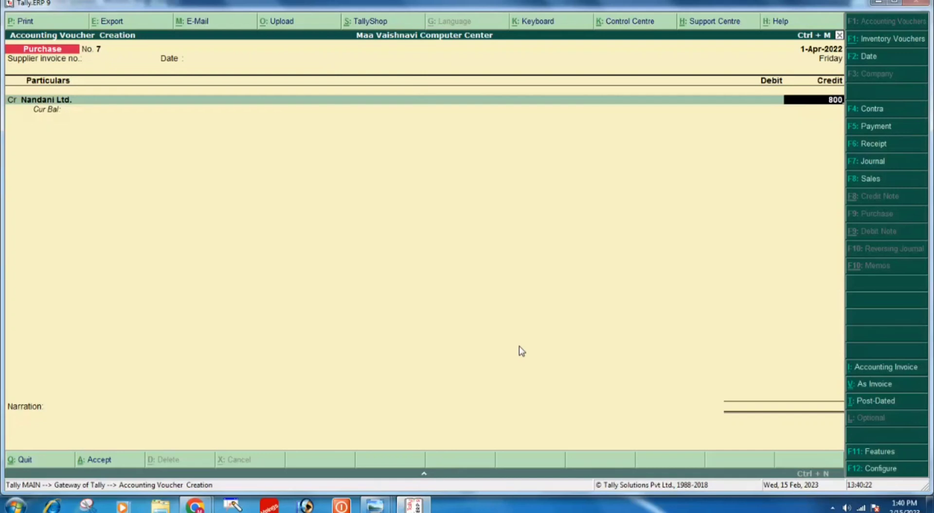
key("Return")
key("Return")
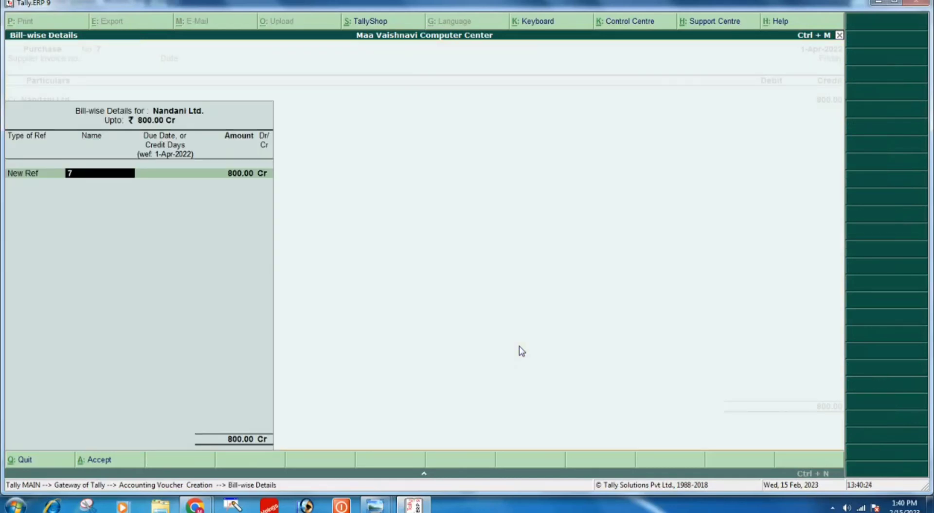
key("Return")
key("Return")
key("Return")
key("Return")
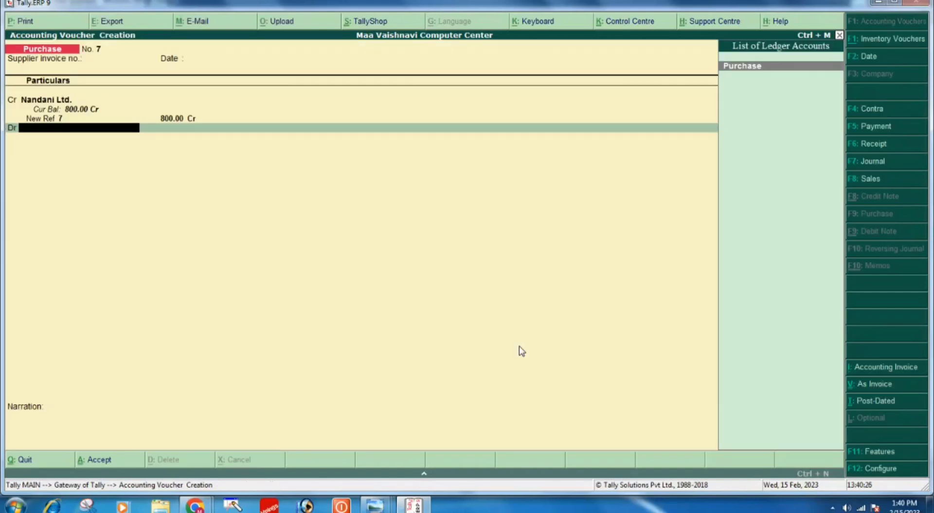
Debit the Purchase ledger with 800.00 and save purchase voucher 7 without a narration.
key("Return")
key("Return")
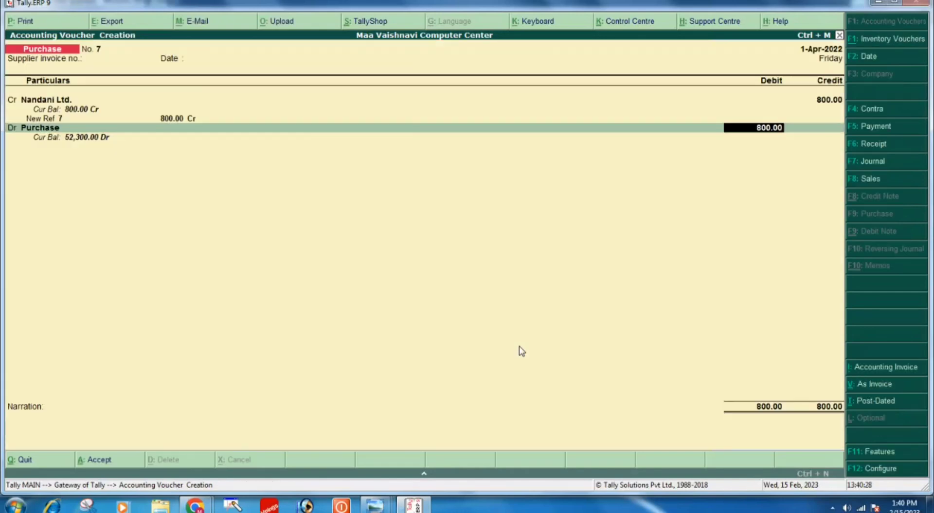
key("Return")
key("Return")
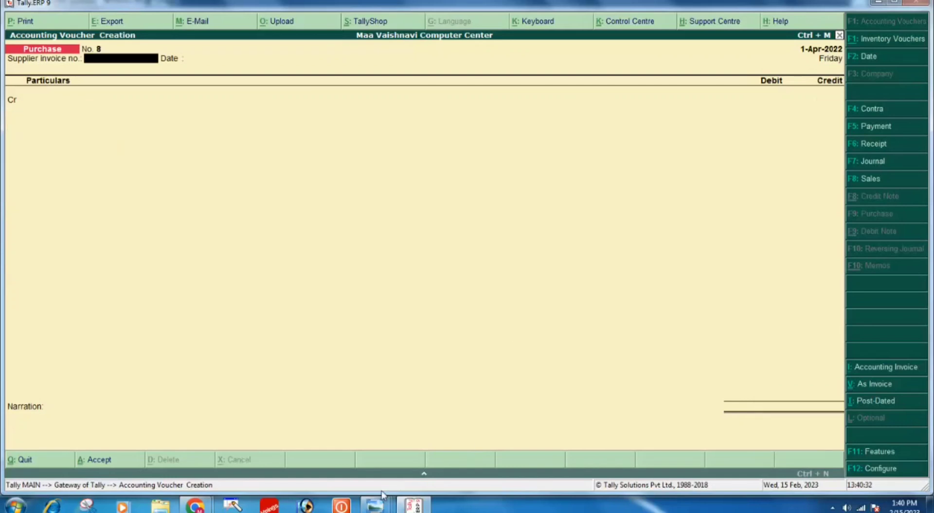
Switch to the purchase question sheet in Windows Photo Viewer and review the purchases from number 7 back to number 1.
mouse_move(376, 508)
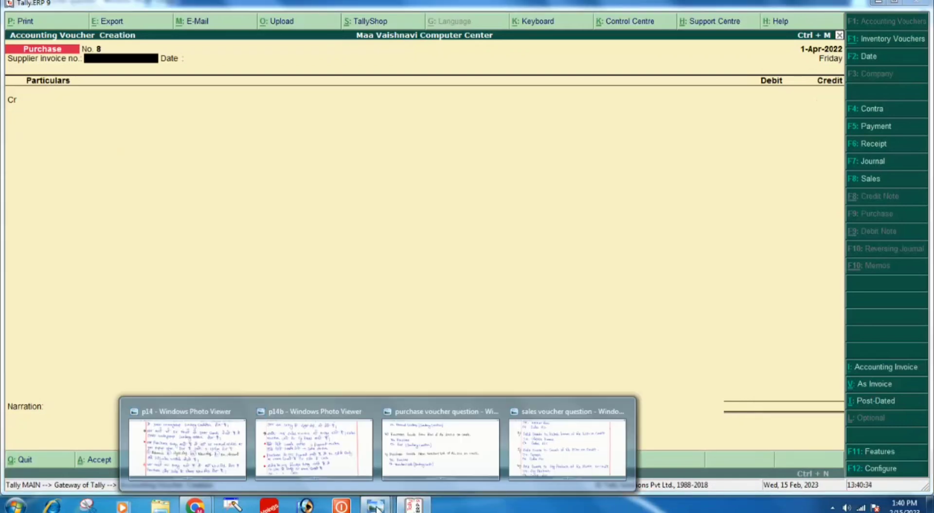
left_click(427, 443)
left_click_drag(384, 138, 387, 211)
left_click_drag(399, 158, 404, 384)
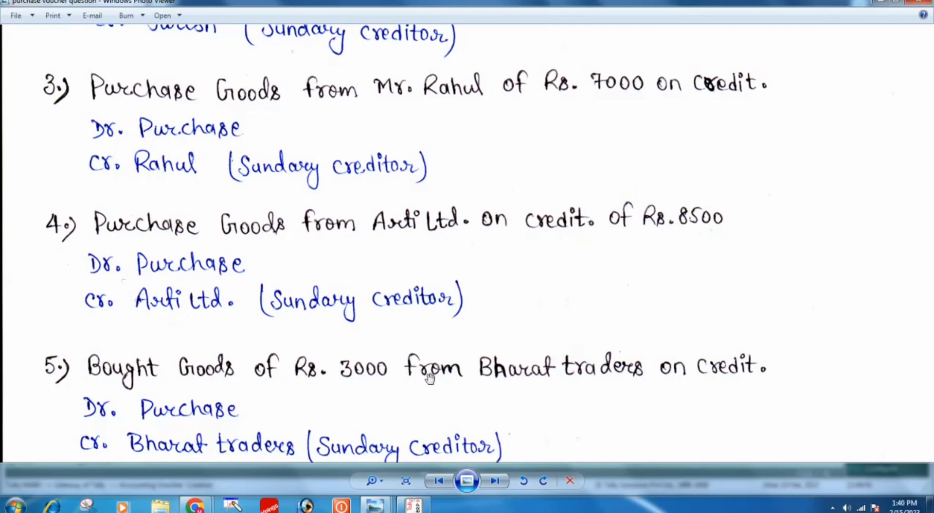
left_click_drag(426, 138, 416, 399)
left_click_drag(437, 153, 452, 285)
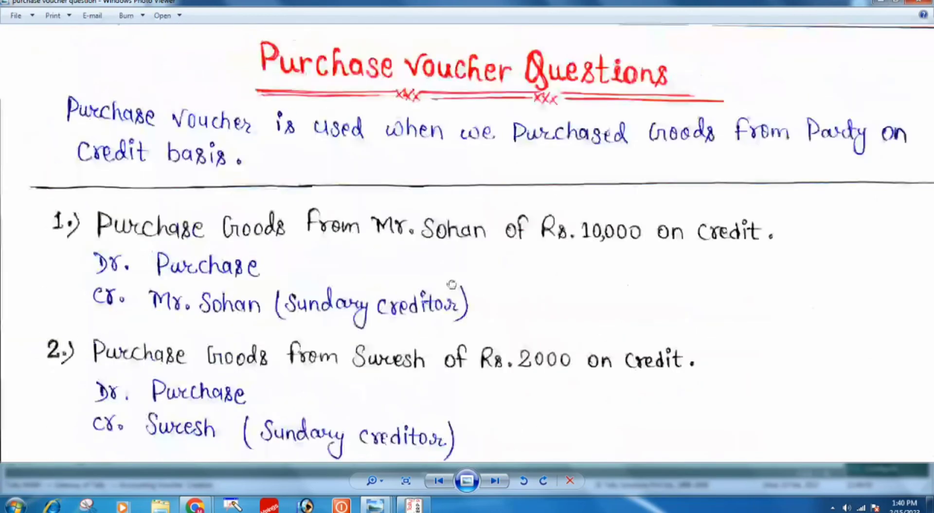
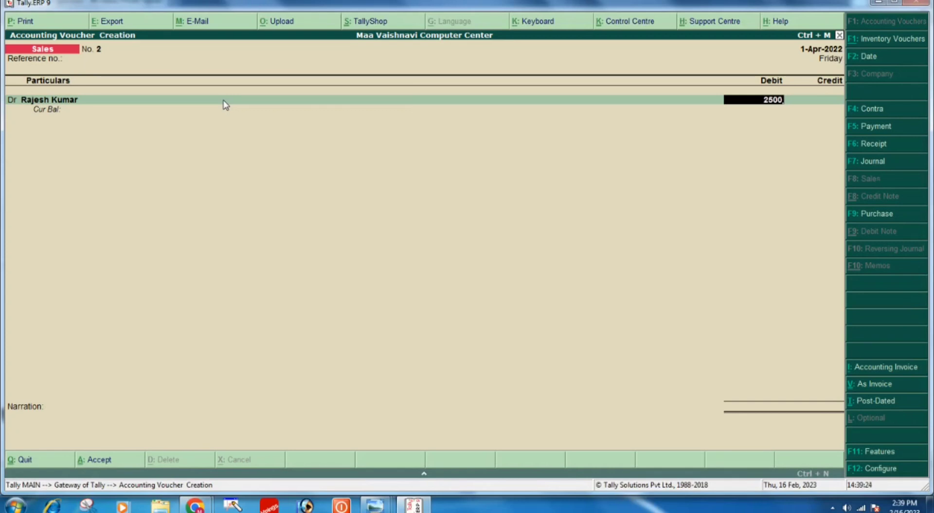
Debit sales voucher 2's customer with 2500, credit the Sales A\c ledger with 2,500.00 and save the voucher without a narration.
key("Return")
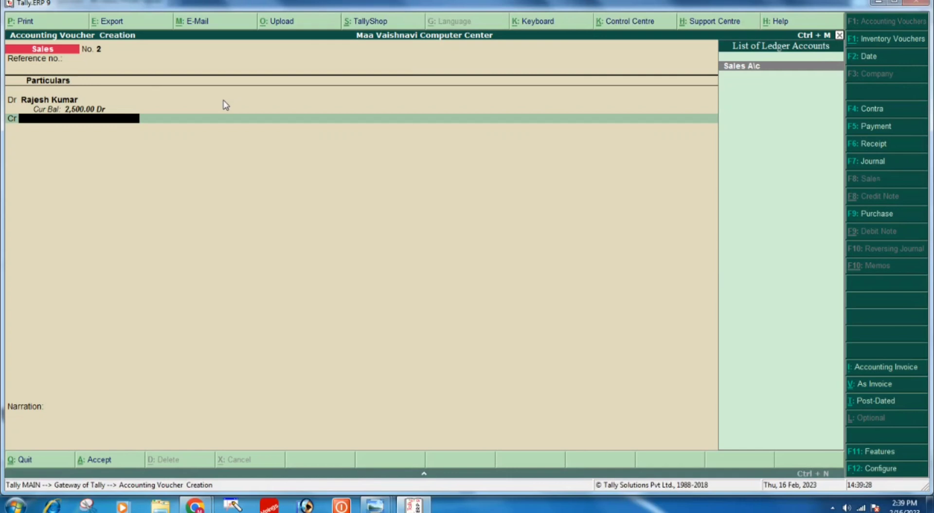
key("Return")
key("Return")
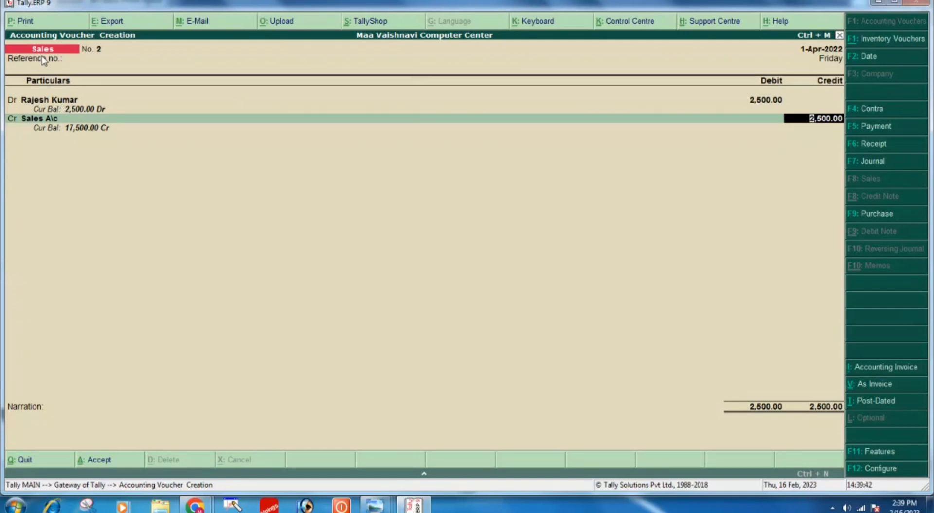
key("Return")
key("Return")
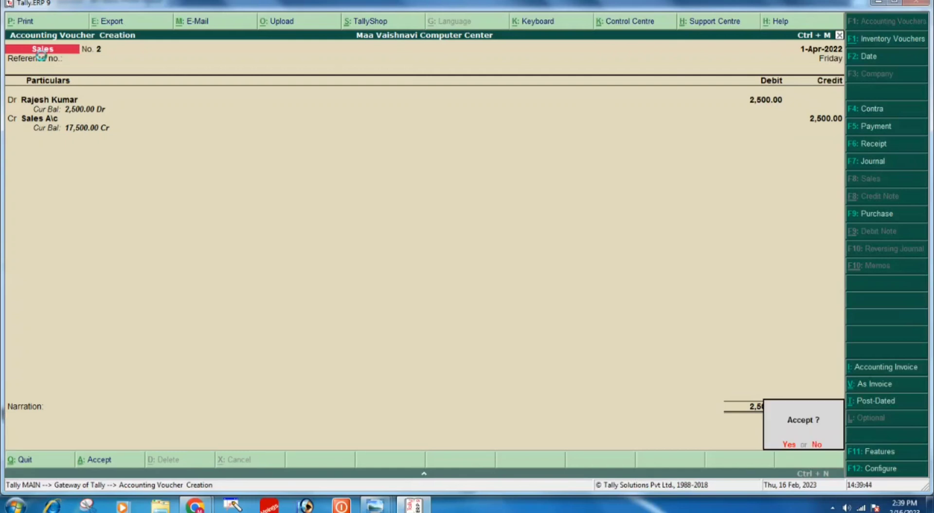
key("Return")
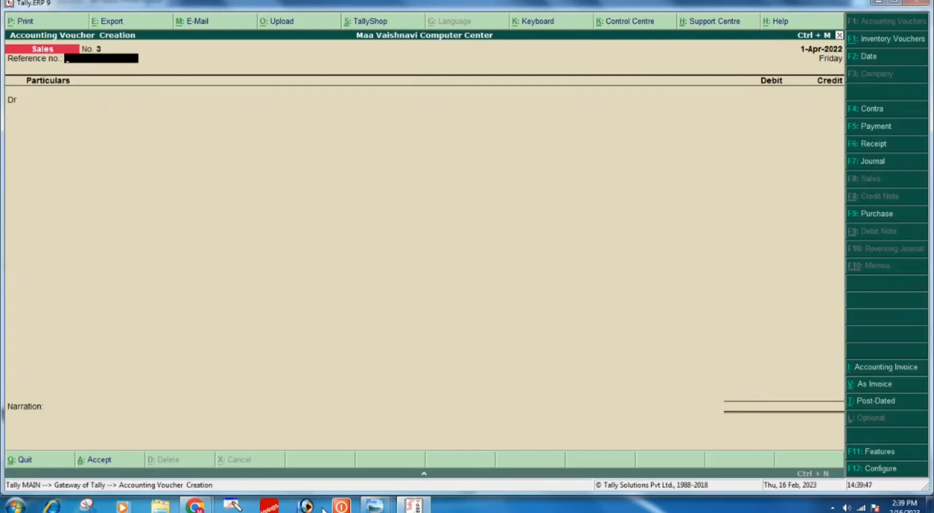
Switch to the sales question sheet in Windows Photo Viewer and examine sale 3's customer, amount and ledger entries.
mouse_move(374, 509)
left_click(334, 464)
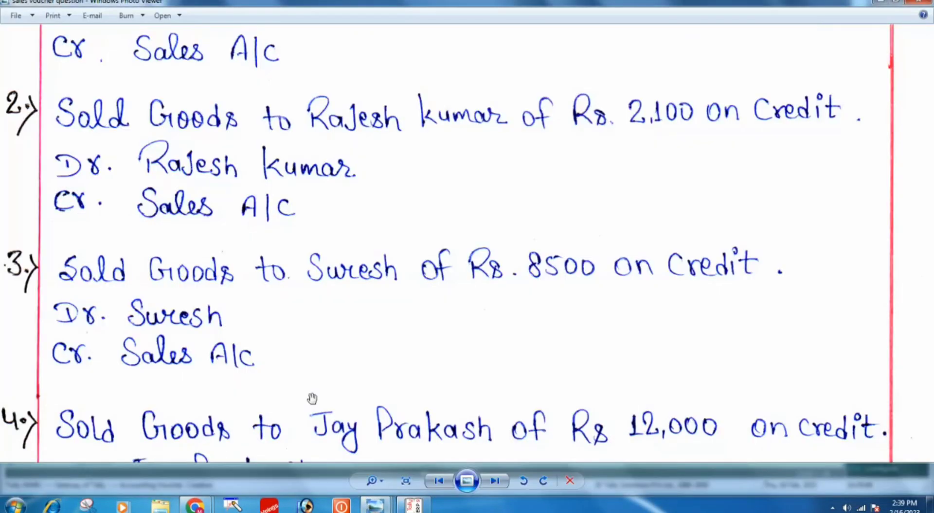
left_click_drag(392, 361, 370, 187)
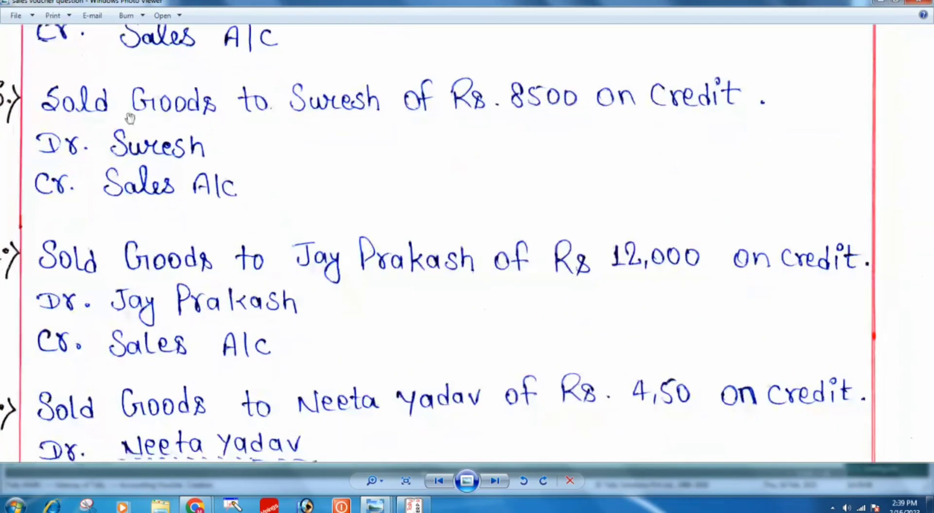
left_click_drag(308, 191, 334, 183)
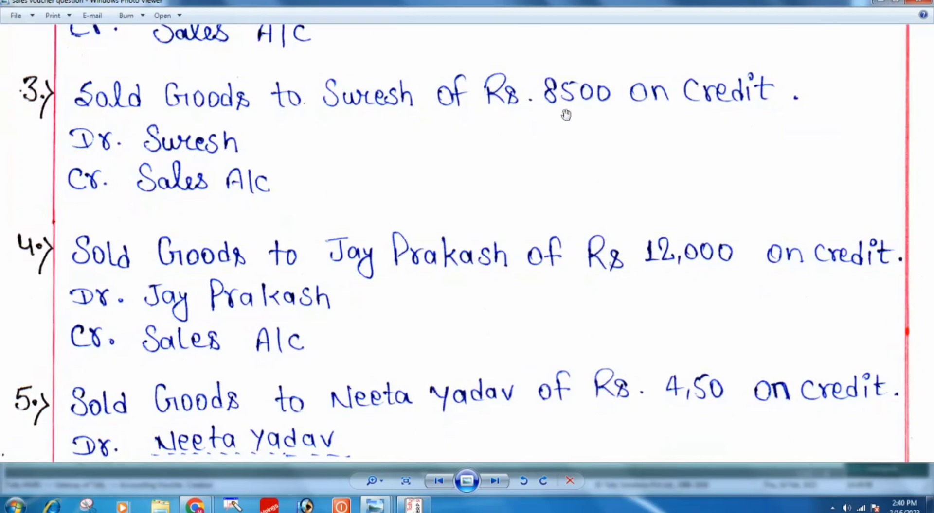
Compare sale 3's customer with the suppliers on the purchase question sheet and return to Tally.ERP 9 at sales voucher 3's debit line.
mouse_move(375, 505)
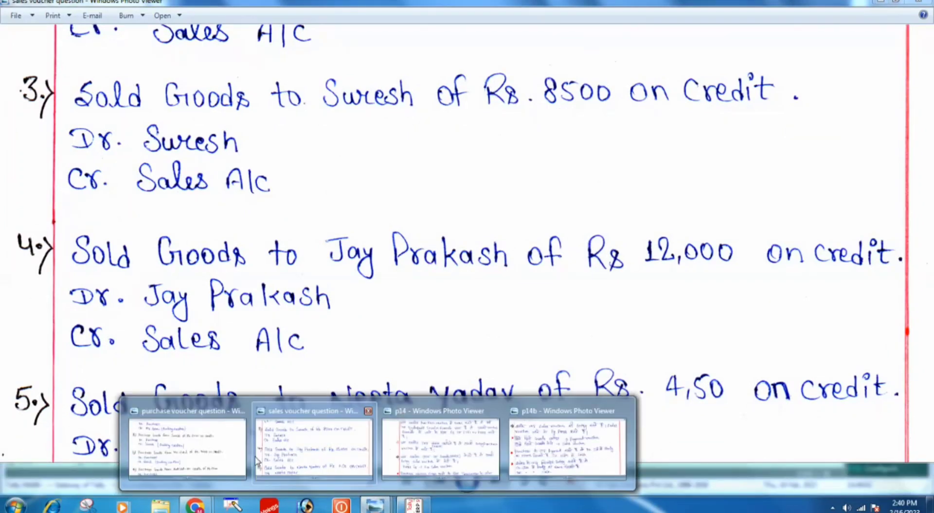
left_click(187, 440)
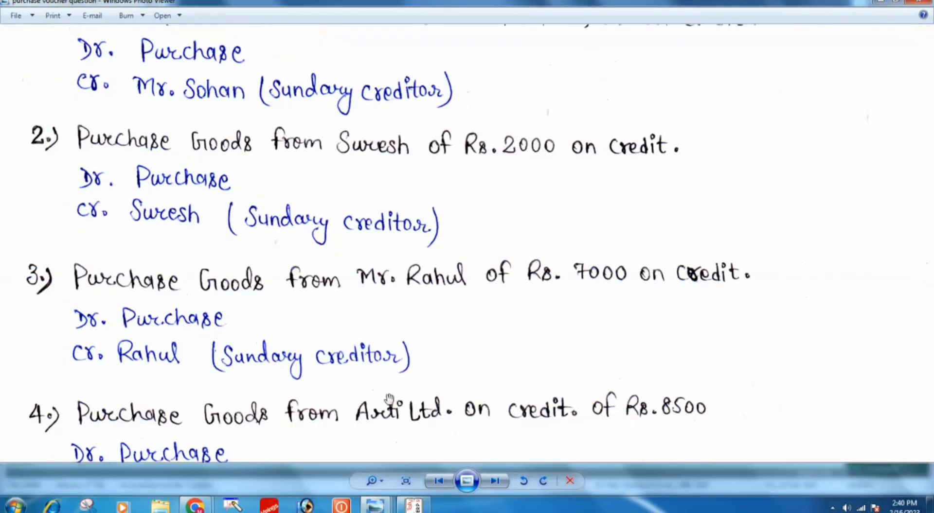
left_click_drag(386, 408, 395, 345)
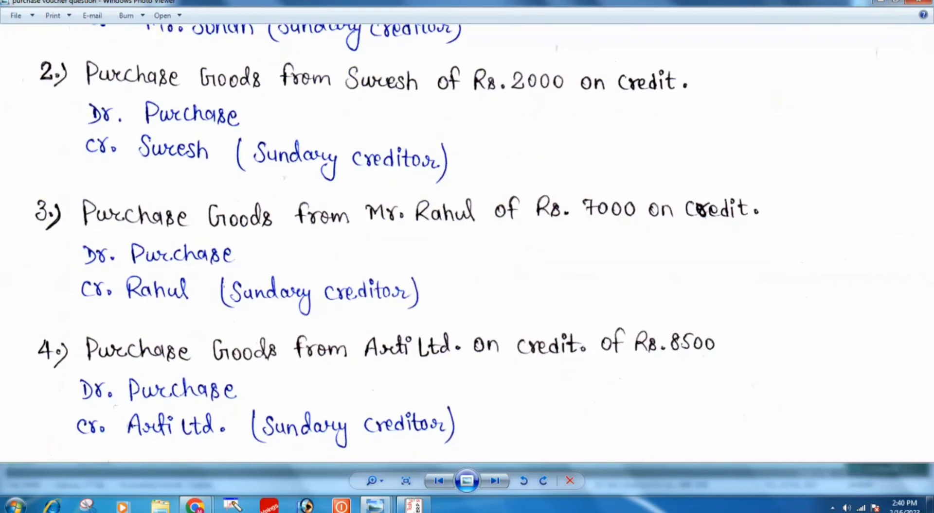
mouse_move(379, 509)
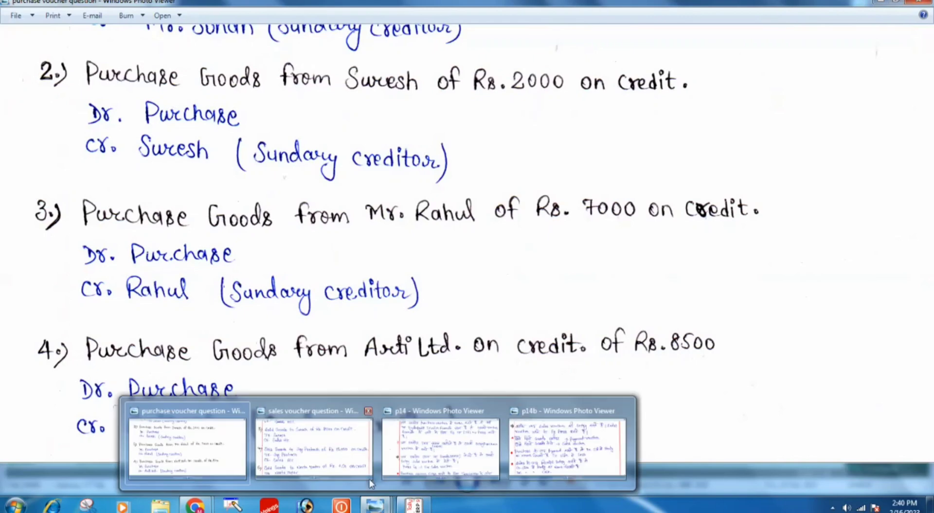
left_click(362, 452)
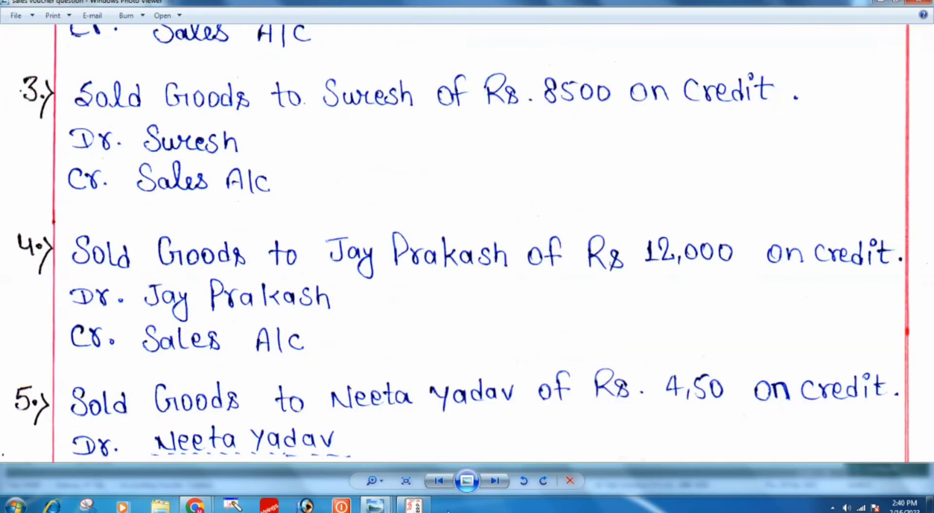
mouse_move(413, 506)
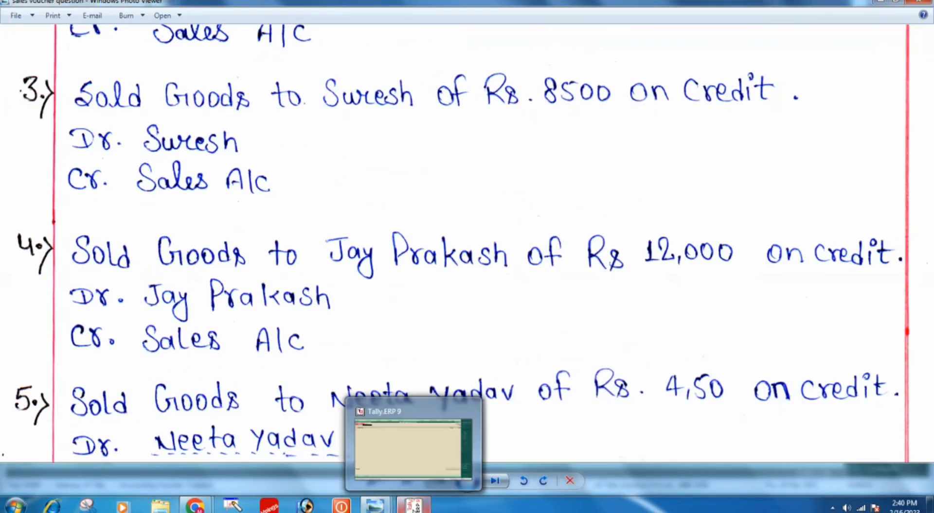
left_click(416, 455)
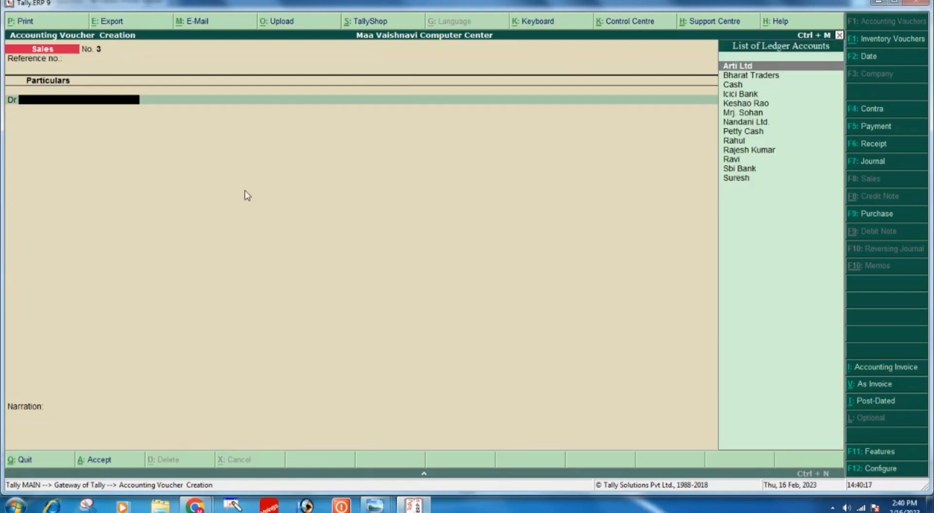
key("alt+c")
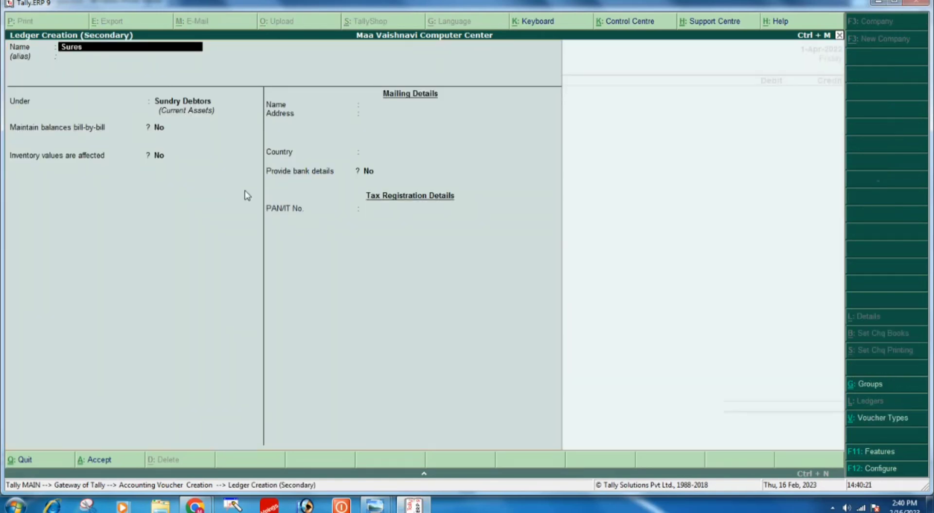
key("Return")
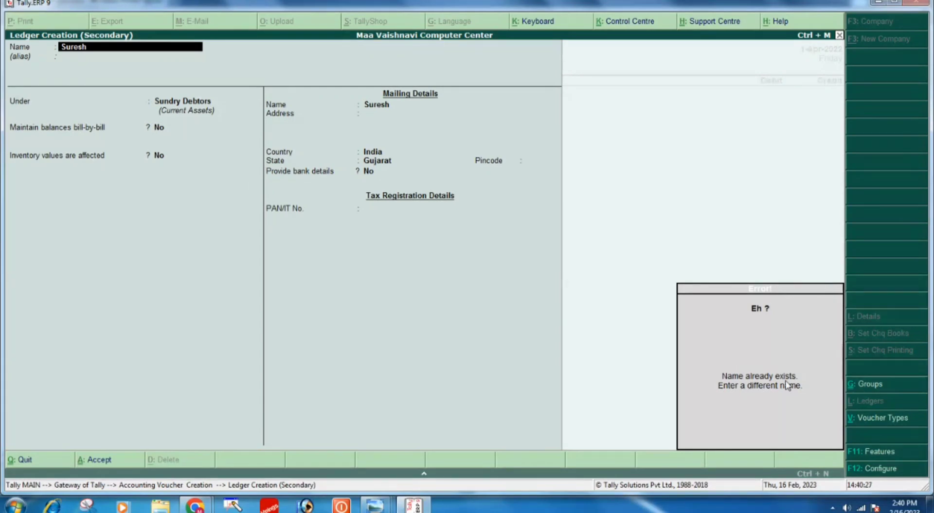
mouse_move(374, 506)
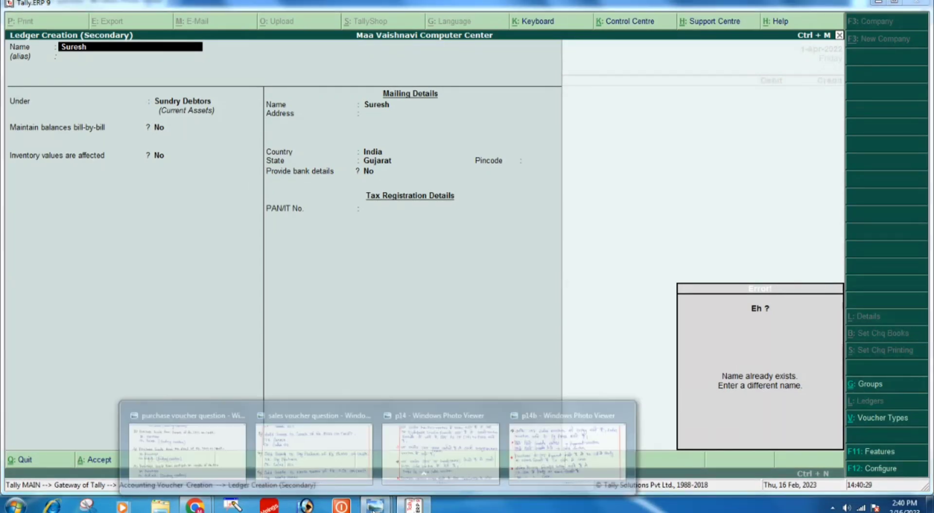
left_click(351, 438)
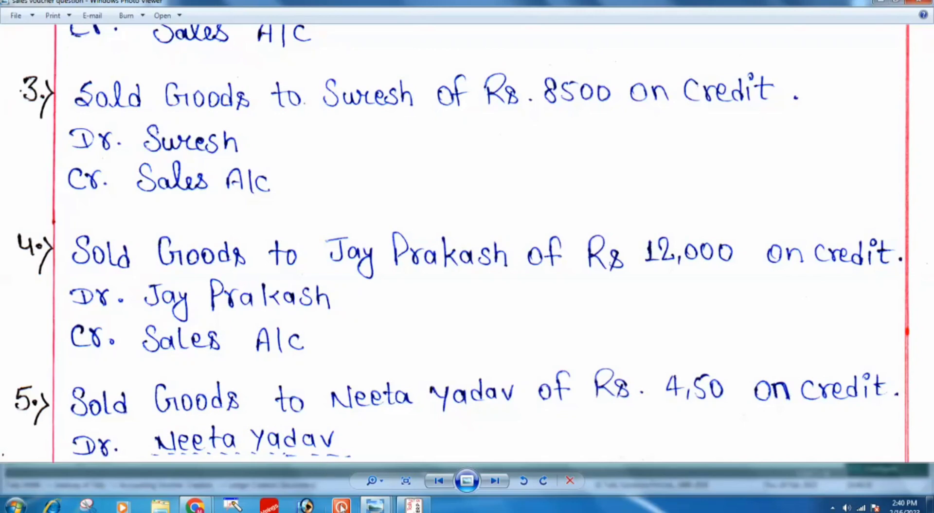
mouse_move(373, 506)
left_click(221, 427)
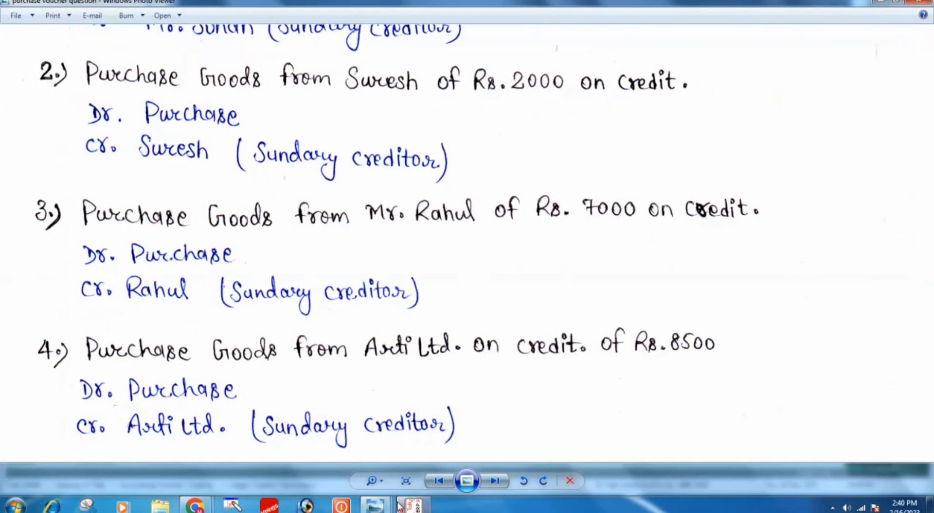
key("alt+Tab")
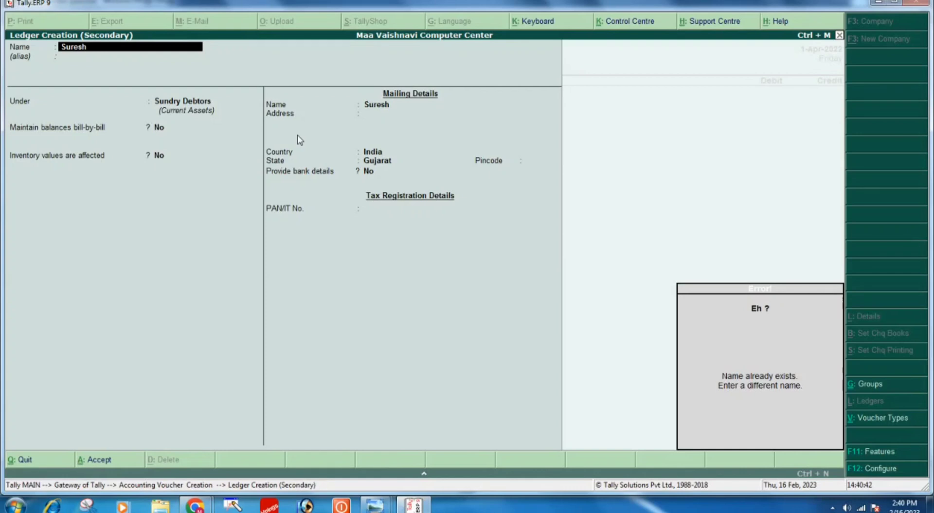
key("Escape")
key("Escape")
key("Return")
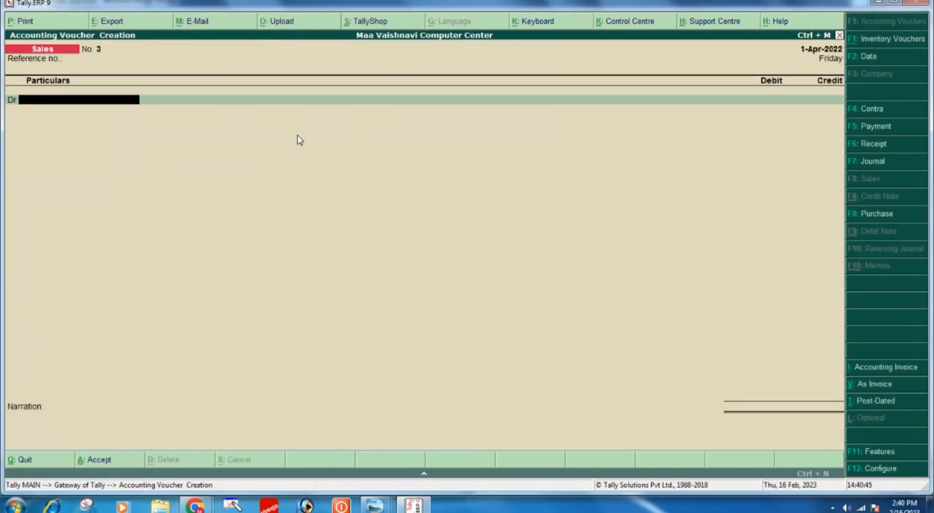
Choose the existing ledger of sale 3's customer as sales voucher 3's debit account and accept the buyer's details.
type("S")
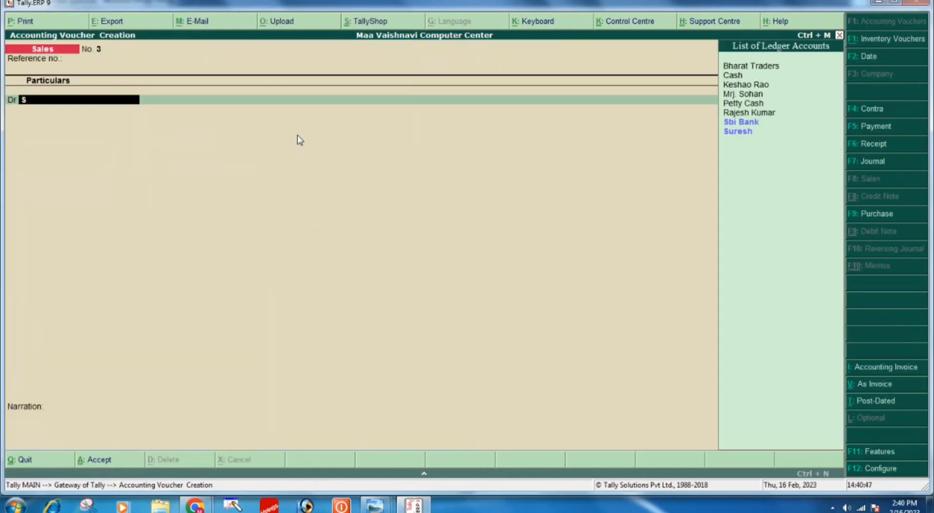
type("u")
key("Return")
key("Return")
key("Return")
key("Return")
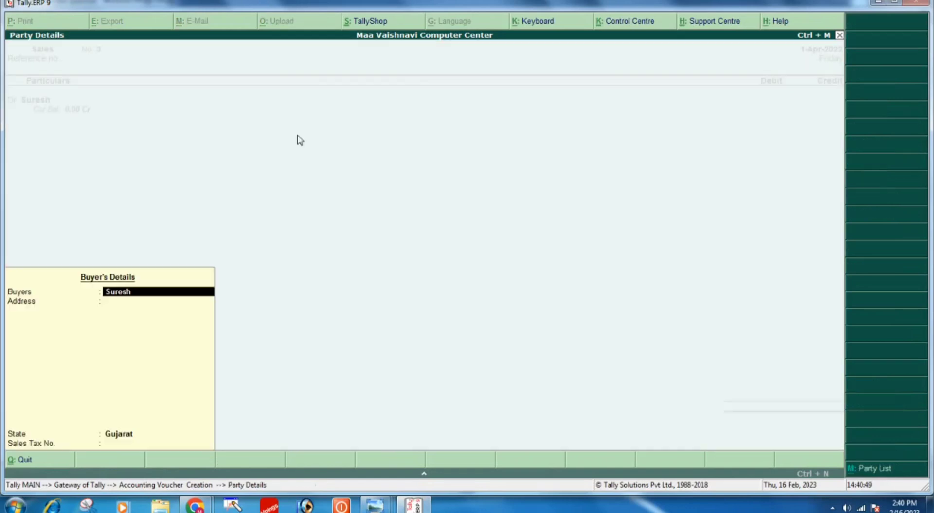
key("Return")
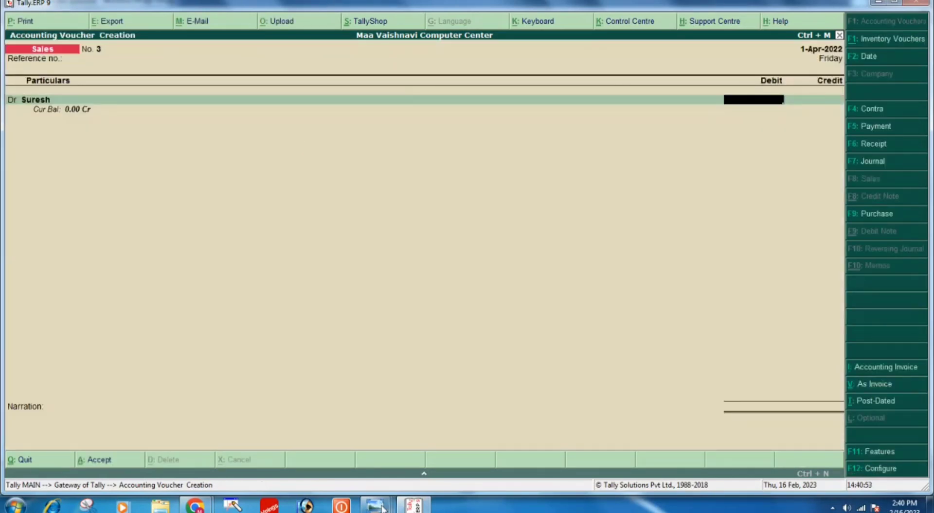
Check sale 3's amount on the sales question sheet, then debit the customer 8,500.00 in Tally.ERP 9 under new bill reference 3.
mouse_move(383, 508)
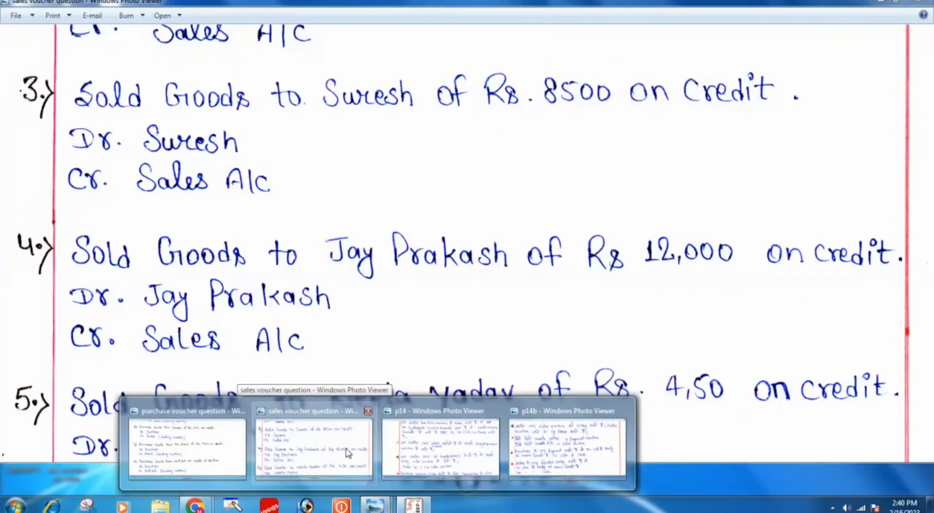
left_click(347, 453)
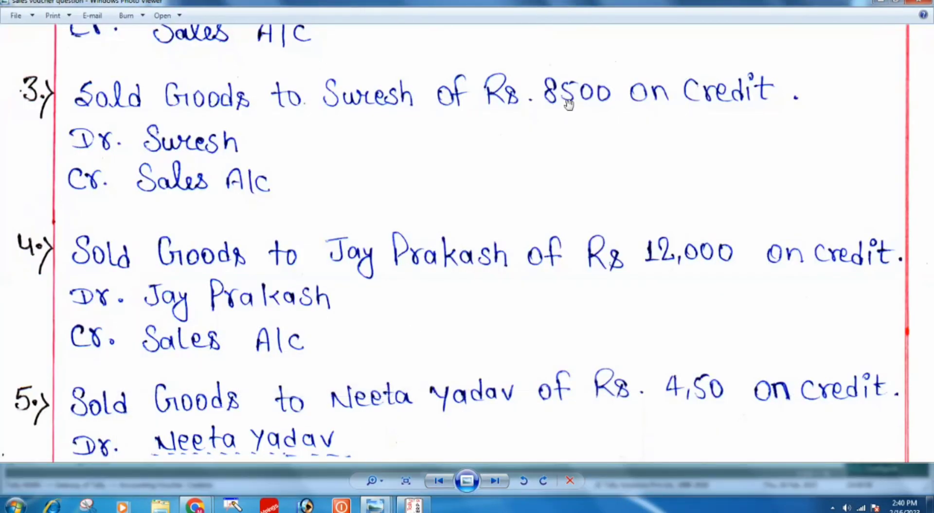
left_click(413, 505)
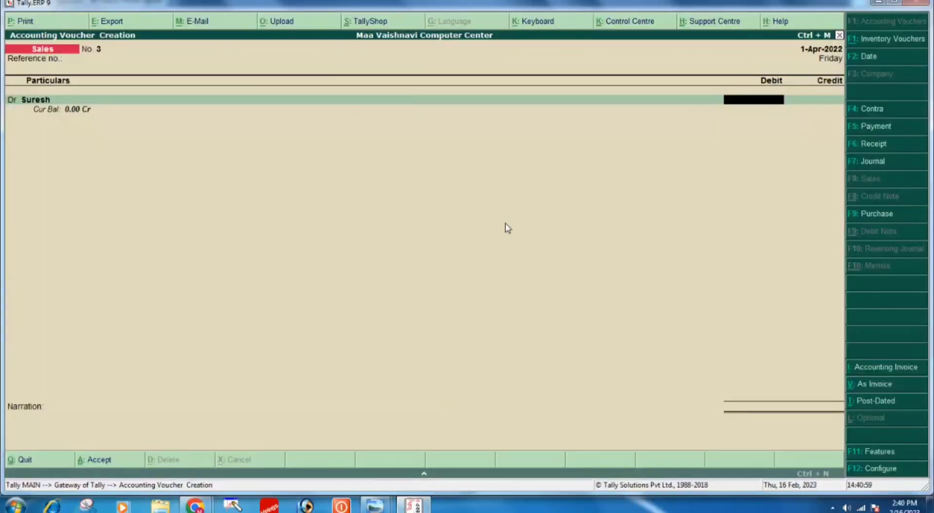
type("825")
key("Return")
key("Return")
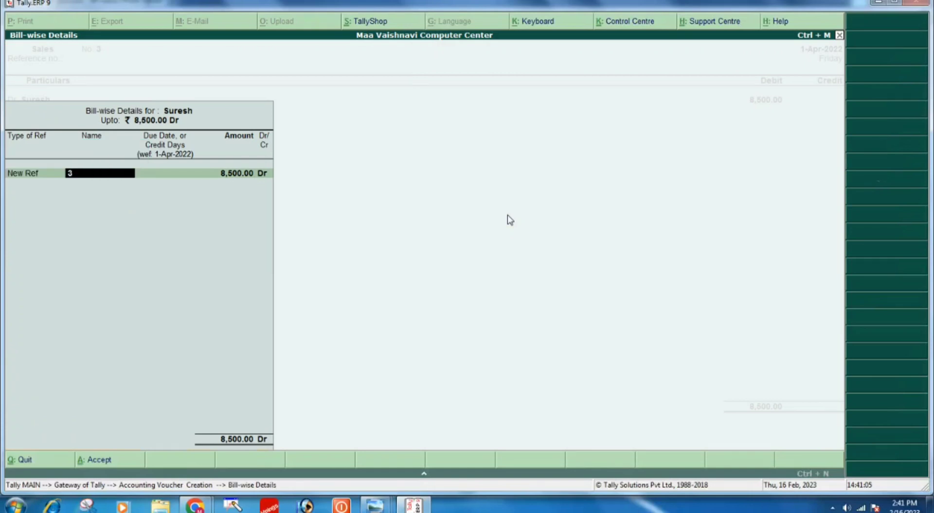
key("Return")
key("Return")
key("Return")
key("Return")
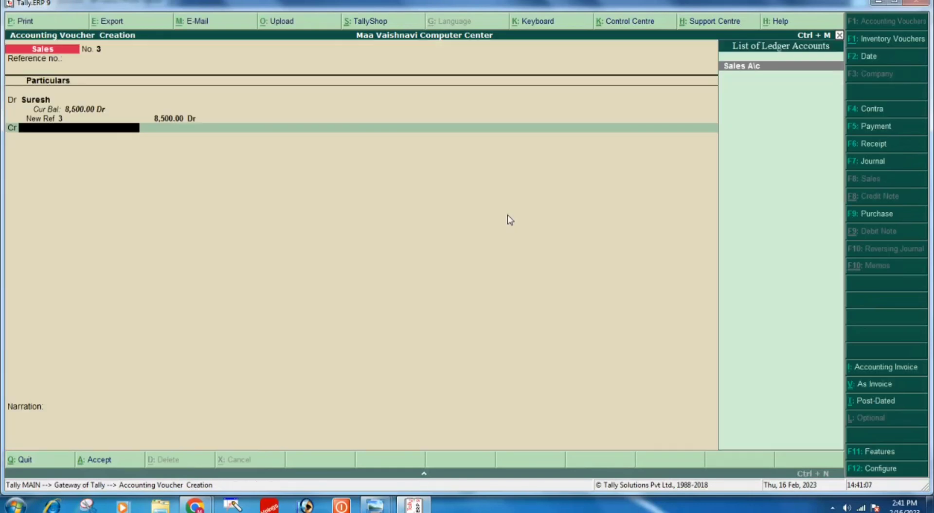
Credit the Sales A\c ledger with 8,500.00 without stock items and save sales voucher 3 without a narration.
key("Return")
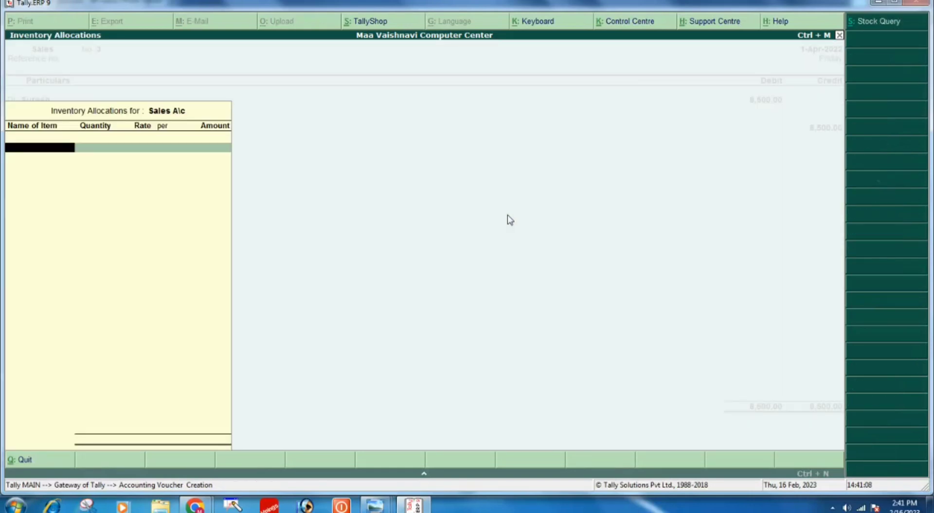
key("Escape")
key("Return")
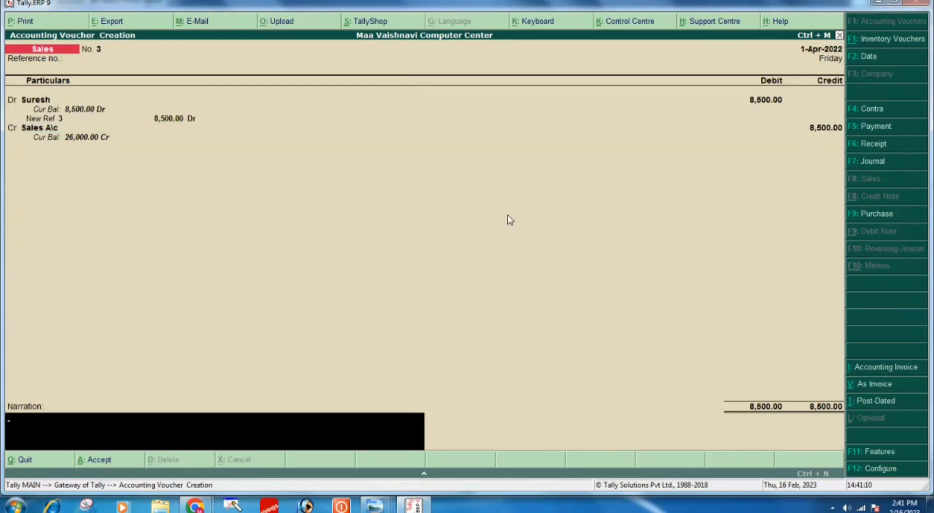
key("Return")
key("Return")
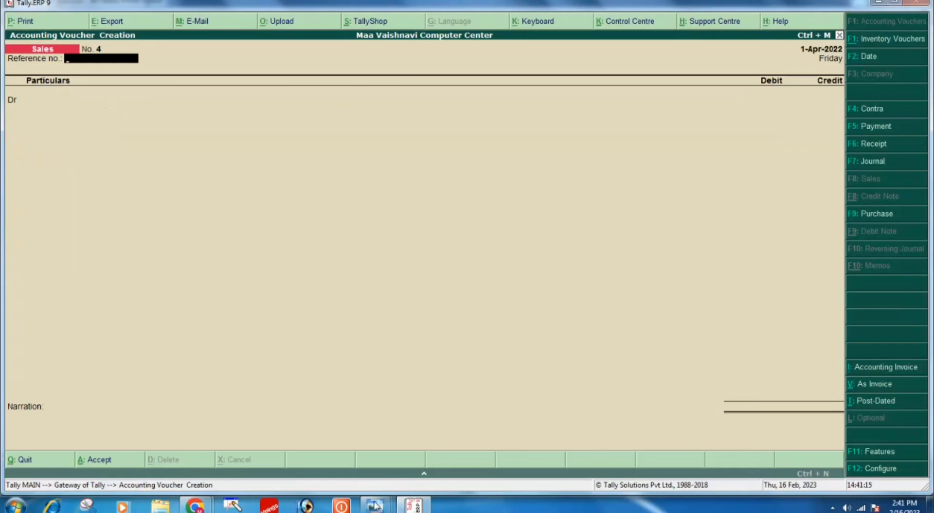
Switch to the question sheets in Windows Photo Viewer and examine sales 4 to 6 and the suppliers from purchase 2 onwards.
mouse_move(374, 507)
left_click(297, 464)
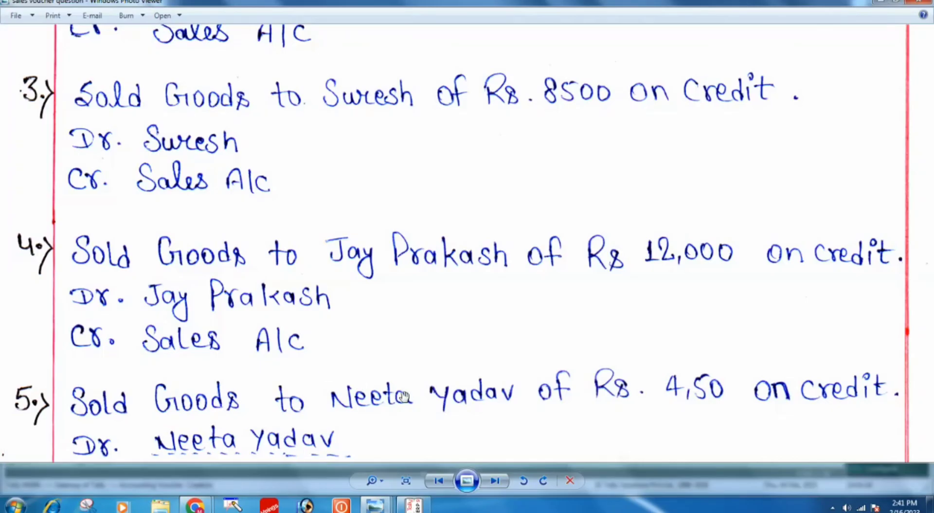
left_click_drag(509, 423, 516, 293)
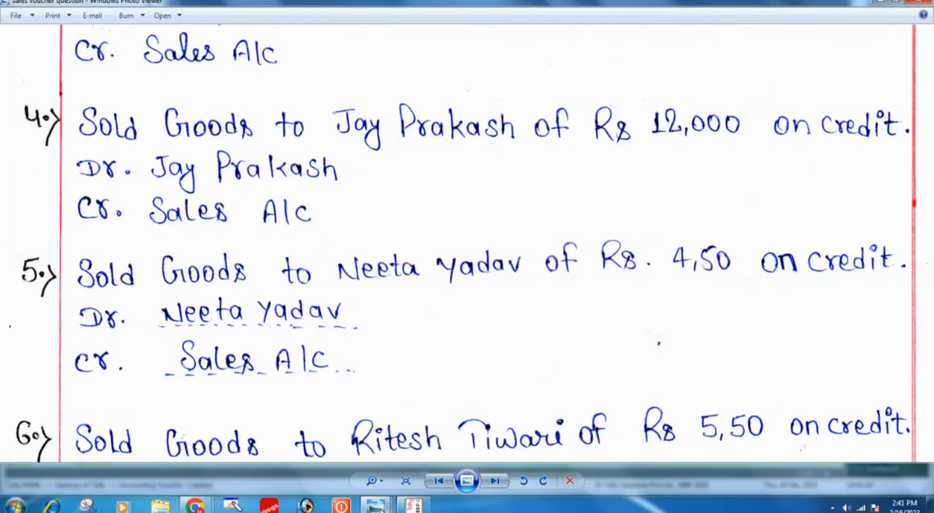
mouse_move(379, 508)
left_click(213, 456)
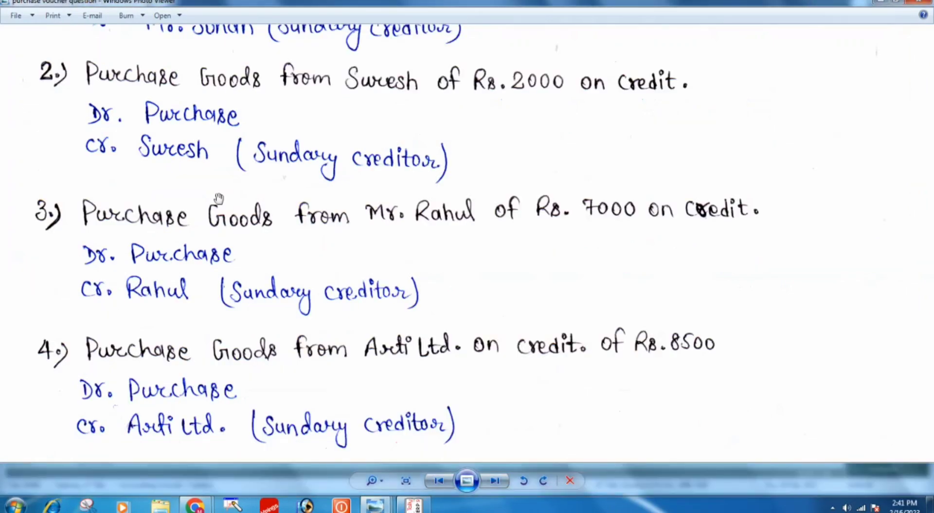
left_click_drag(348, 376, 339, 151)
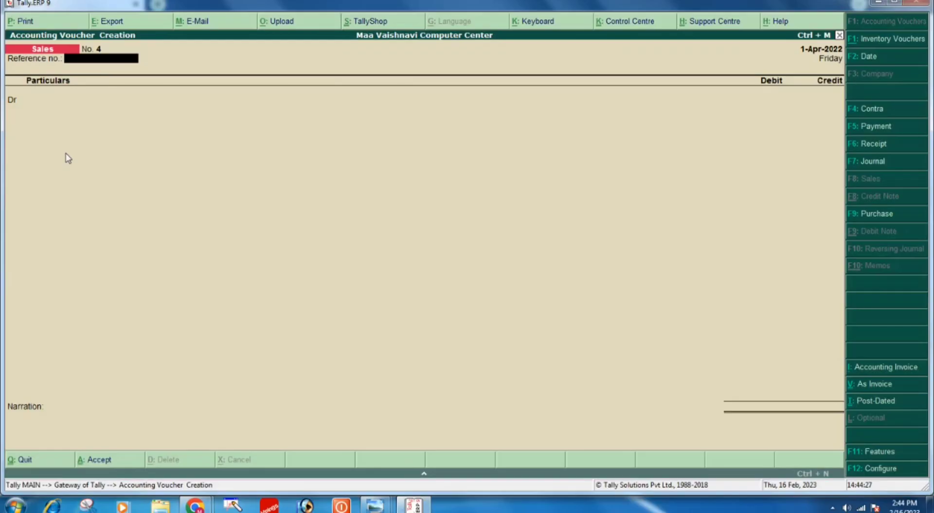
Recheck sale 4's customer and amount against the purchase question sheet and return to sales voucher 4 in Tally.ERP 9.
mouse_move(369, 508)
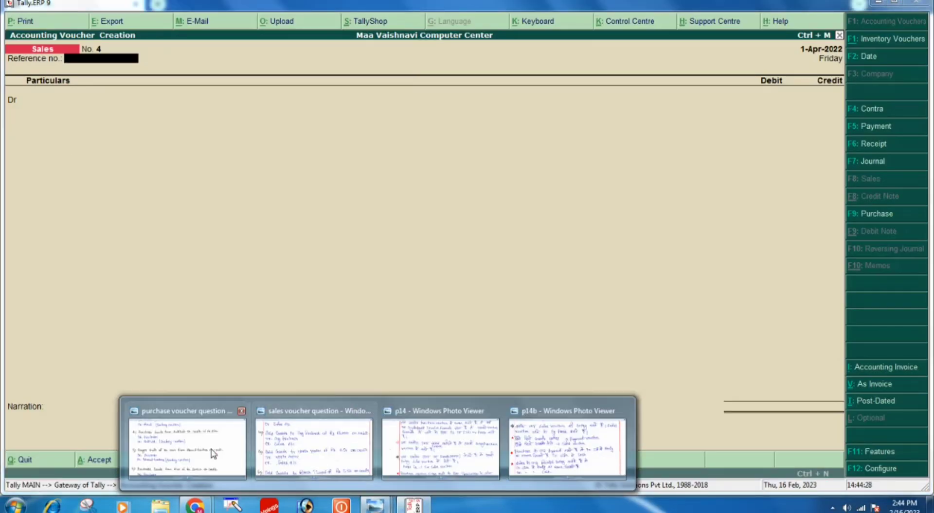
left_click(292, 460)
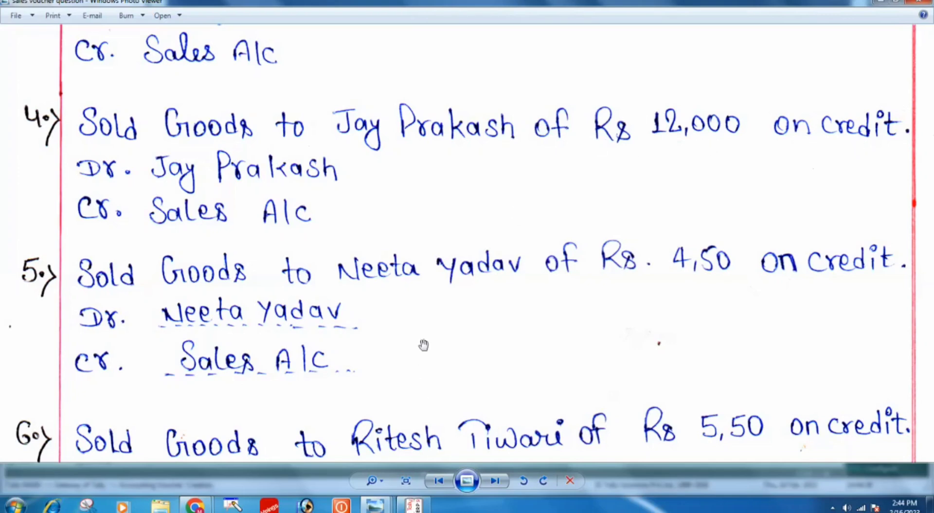
mouse_move(387, 509)
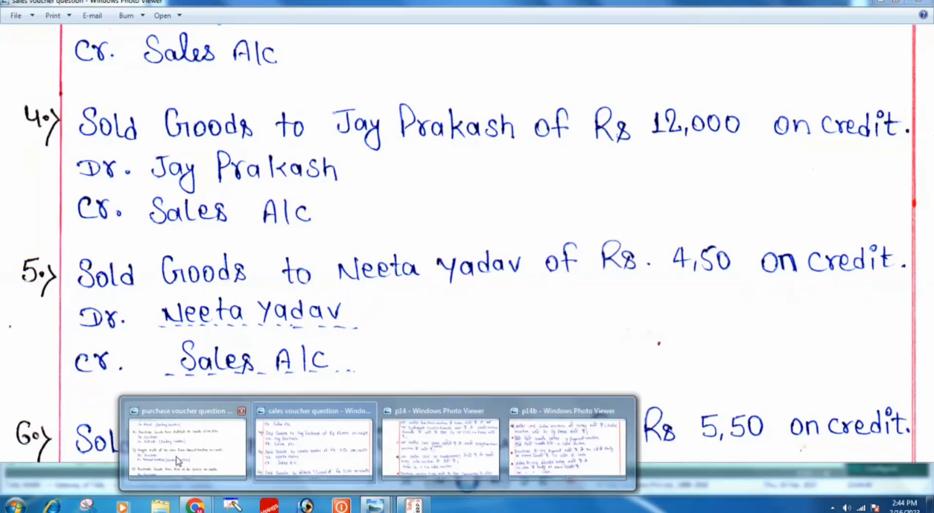
left_click(188, 445)
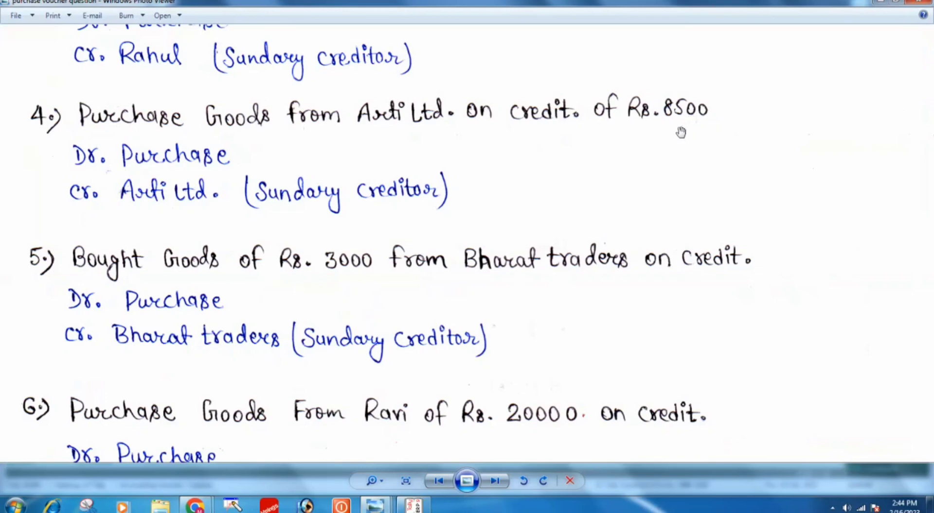
mouse_move(385, 506)
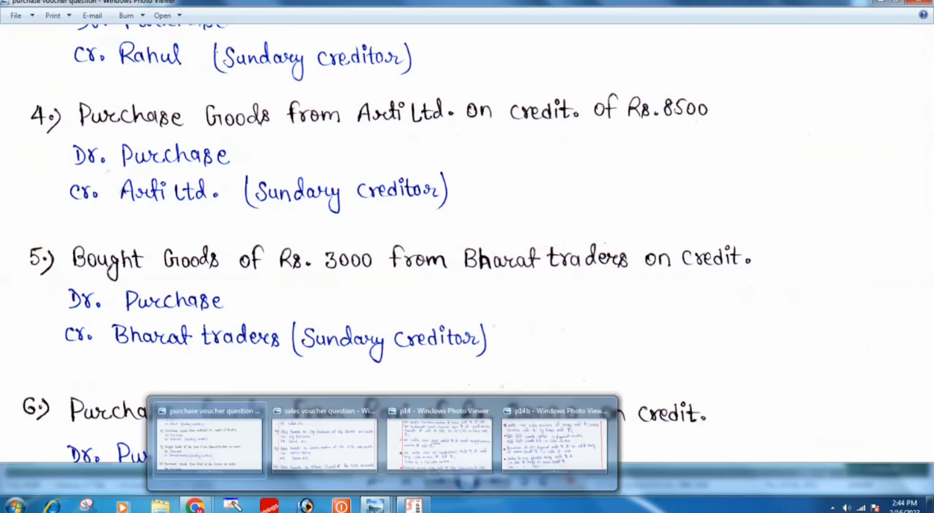
left_click(337, 450)
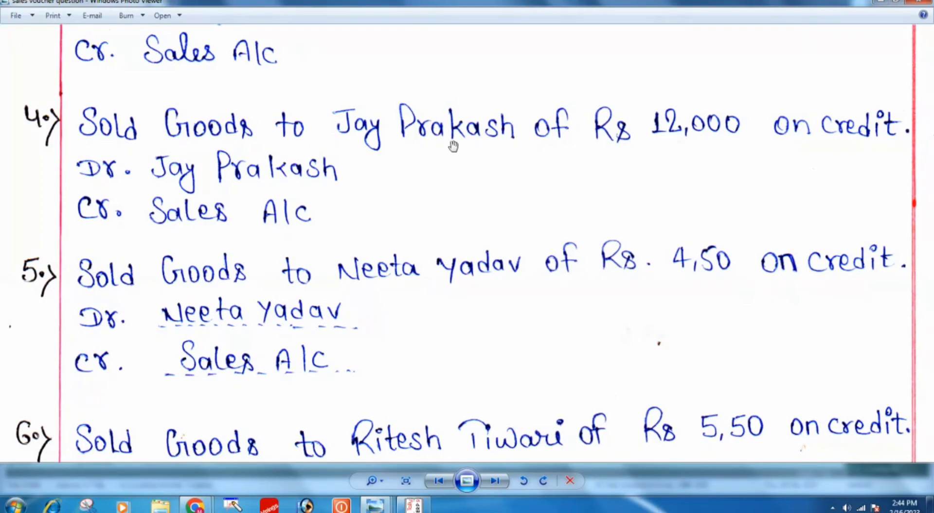
left_click(414, 506)
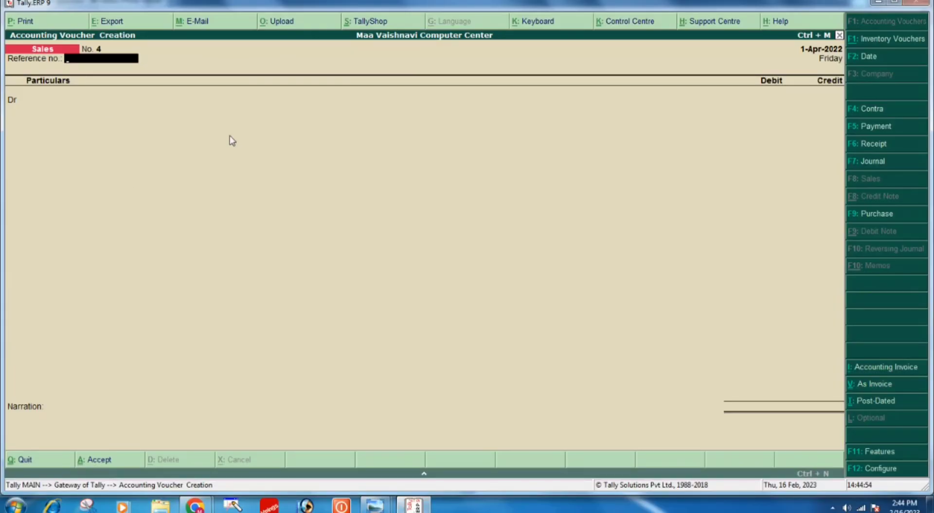
Create a ledger for sale 4's customer under Sundry Debtors, with bill-by-bill balances and inventory values set to No.
key("Return")
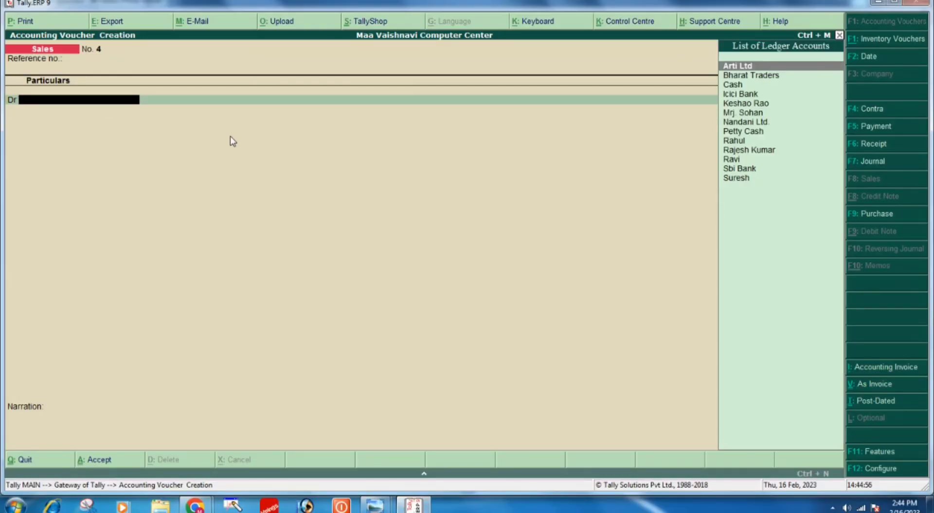
type("j")
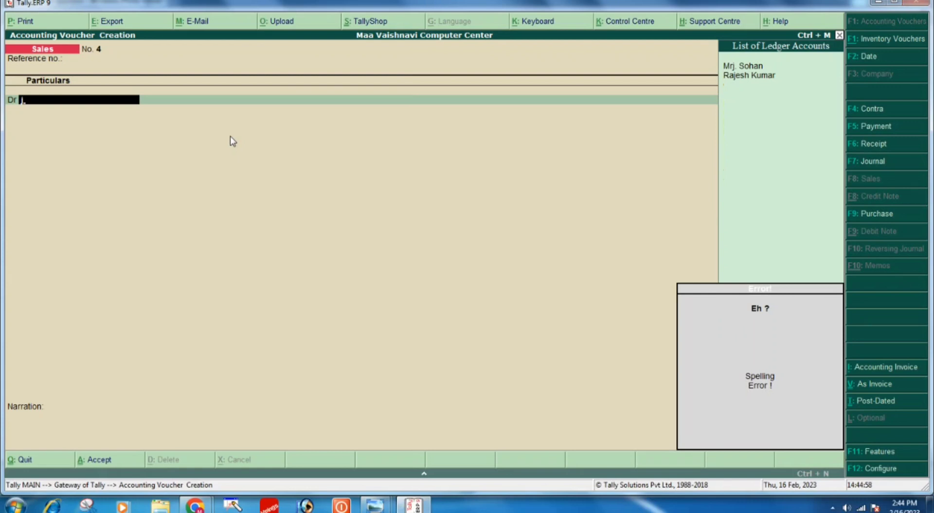
key("alt+c")
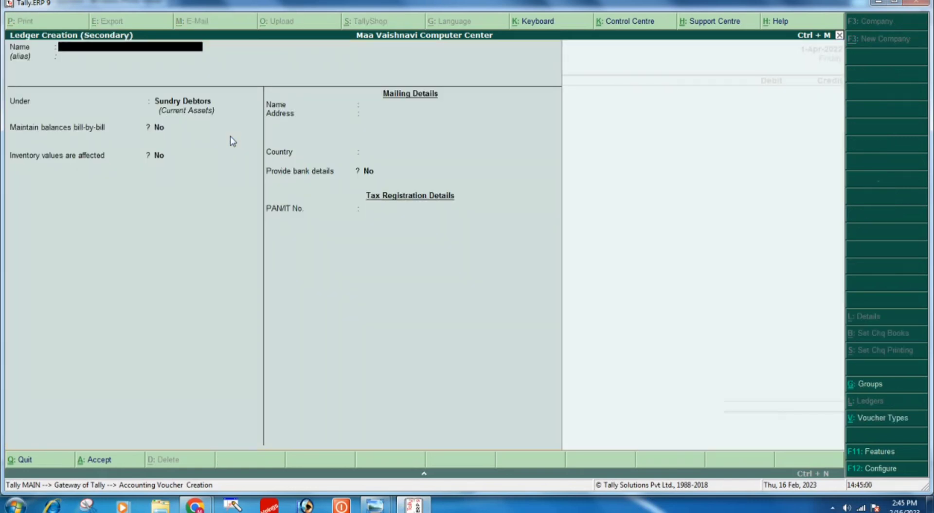
type("Jay Prakash")
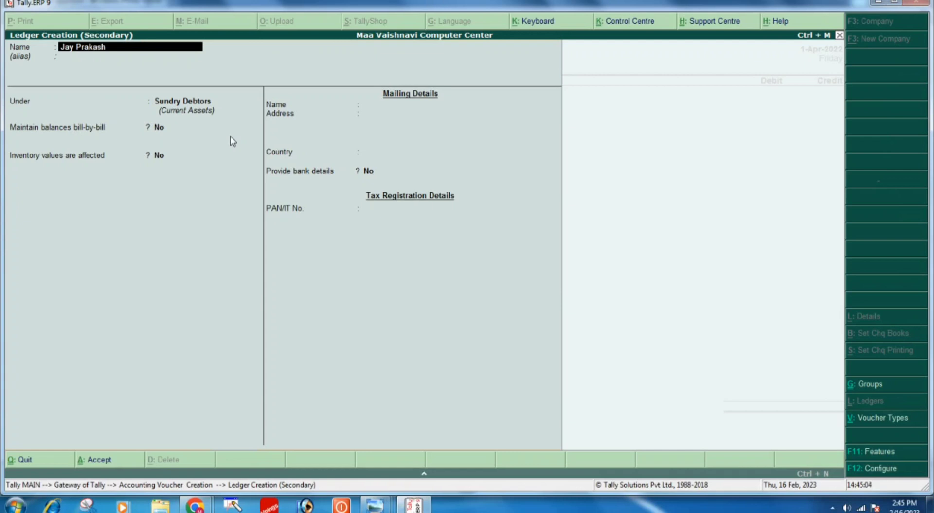
key("Return")
key("Return")
key("Return")
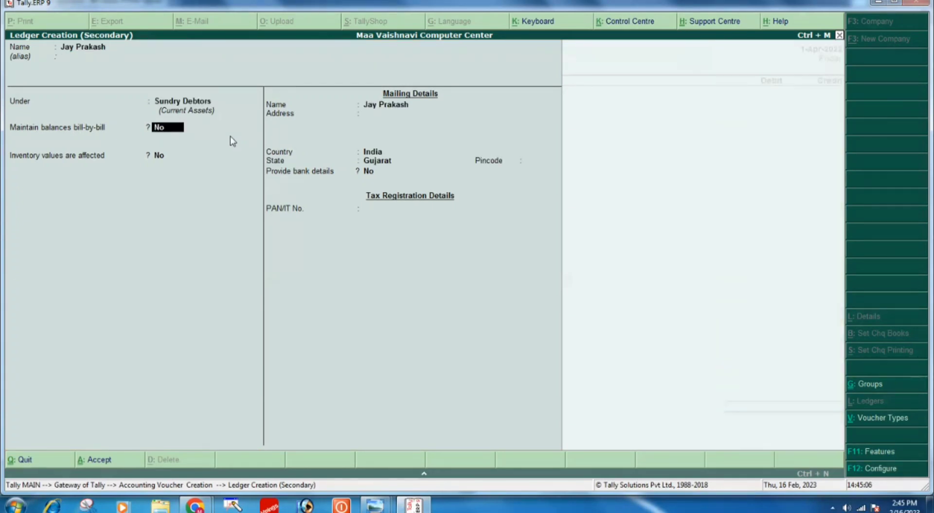
key("Return")
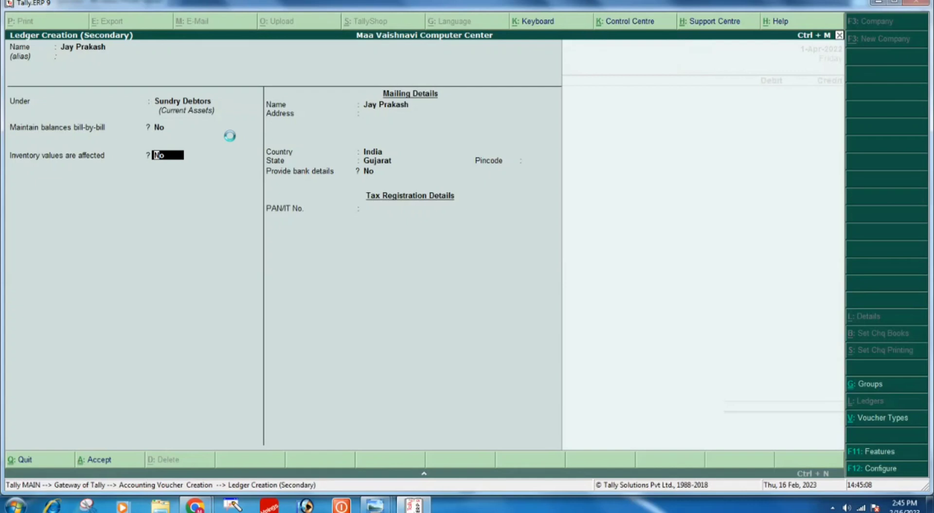
key("ctrl+a")
Accept the buyer's details with Gujarat as the state and debit the customer 12,000.00 in sales voucher 4.
key("Return")
key("Return")
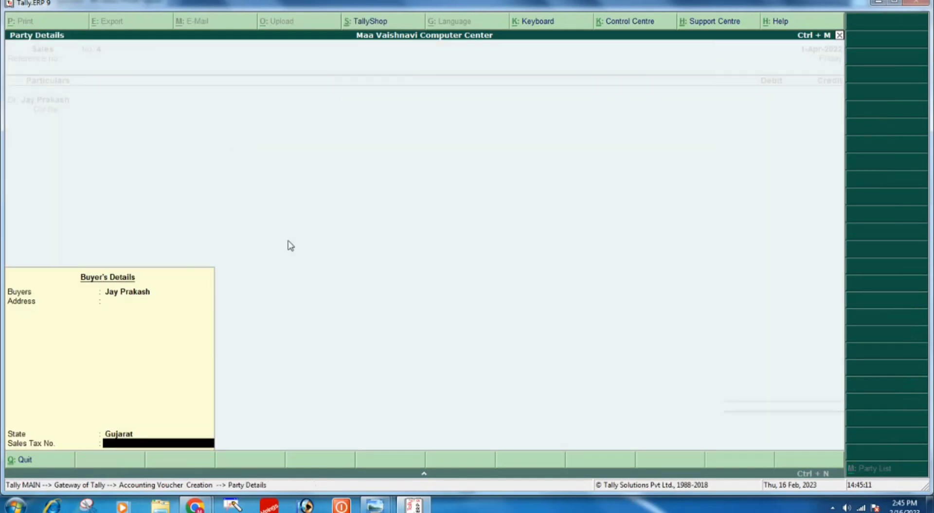
key("Return")
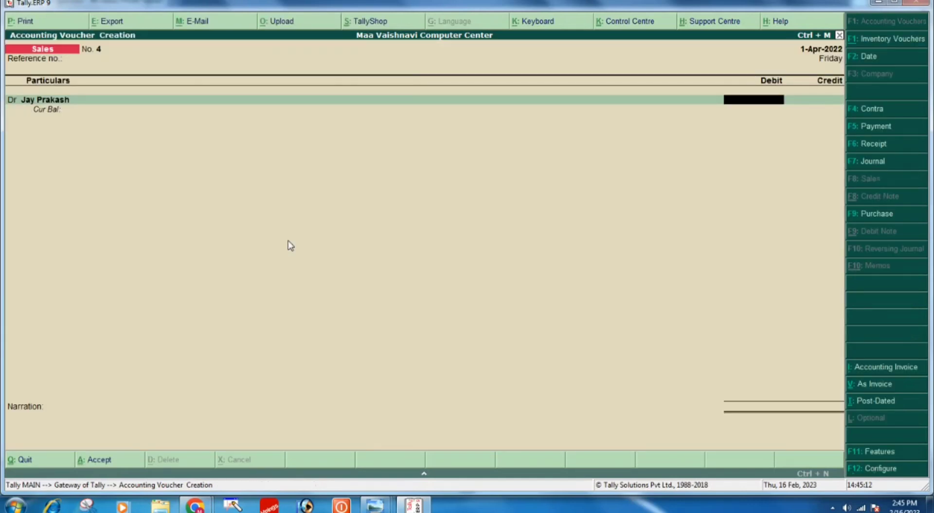
key("Return")
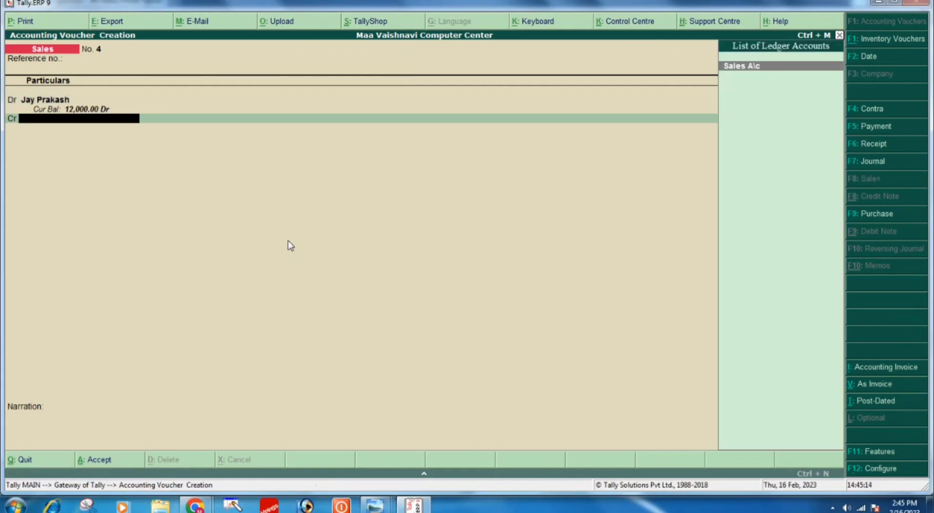
Credit the Sales A\c ledger with 12,000.00 without stock items and save sales voucher 4 without a narration.
key("Return")
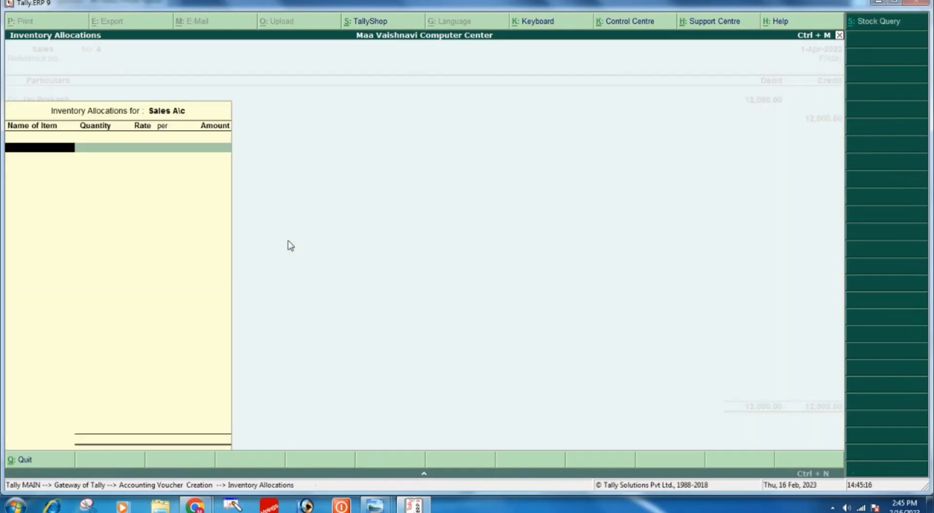
key("Escape")
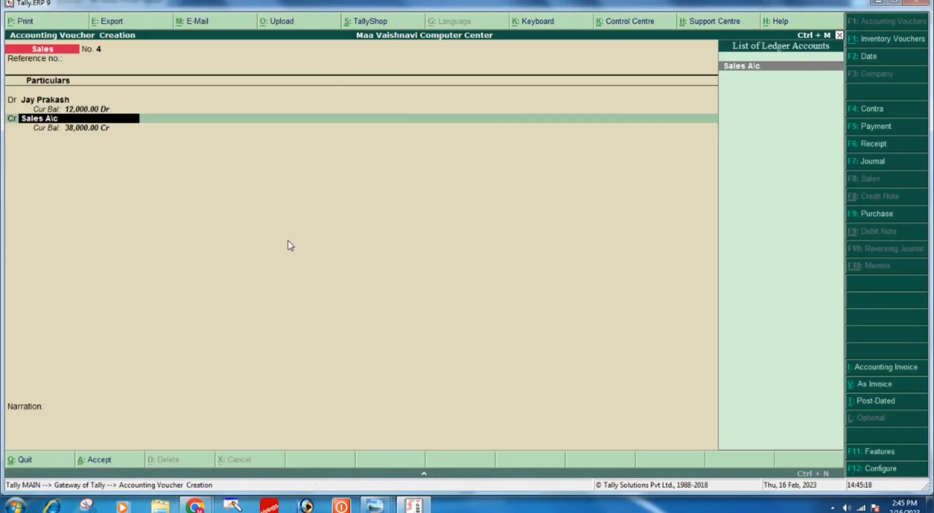
type("C")
key("Return")
key("Escape")
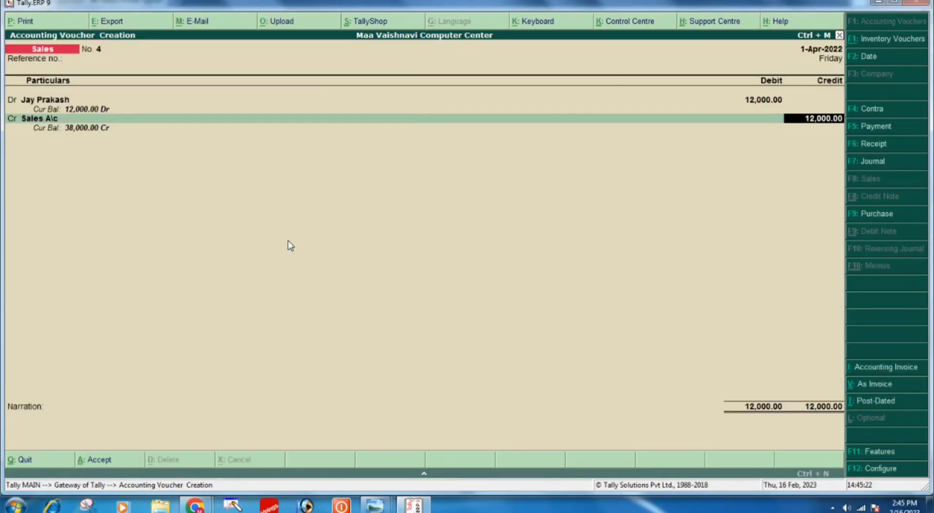
key("Return")
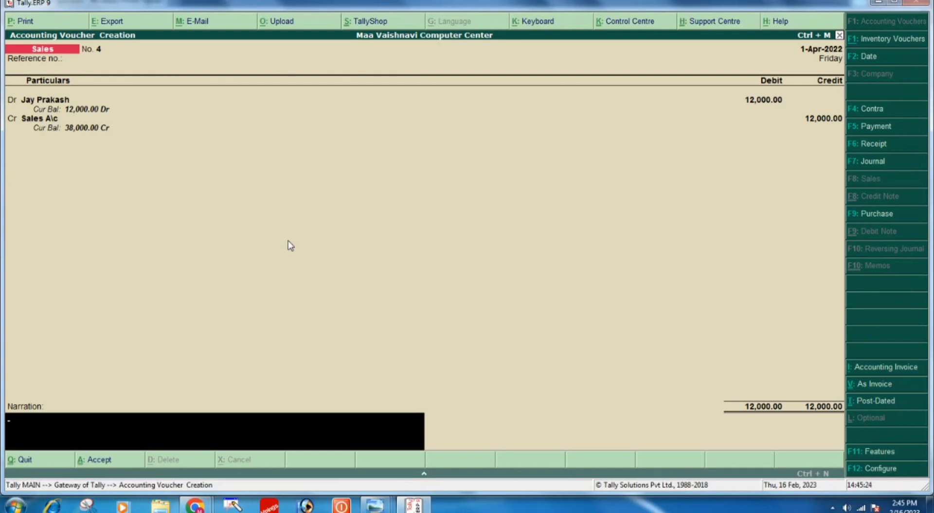
key("Return")
key("Return")
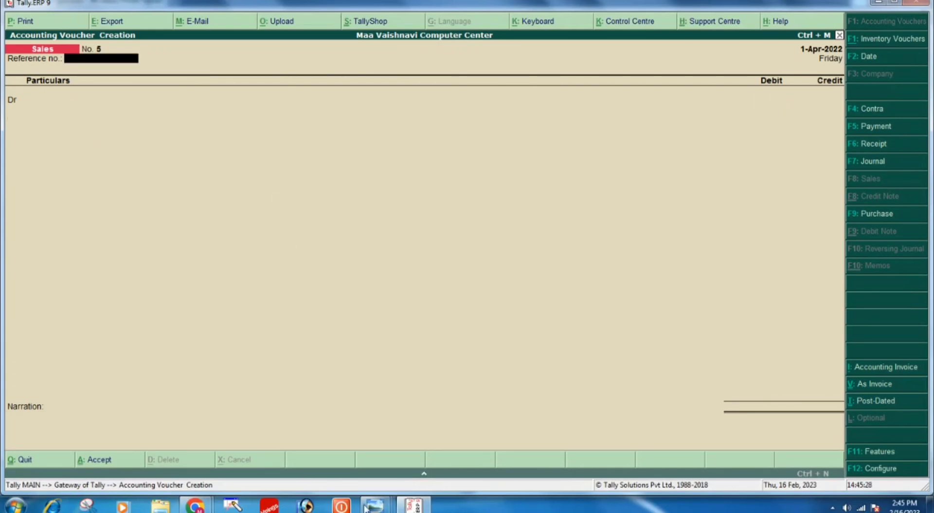
Examine sales 5 and 6 on the sales question sheet, compare them with the purchase question sheet, and return to Tally.ERP 9.
mouse_move(372, 507)
left_click(274, 447)
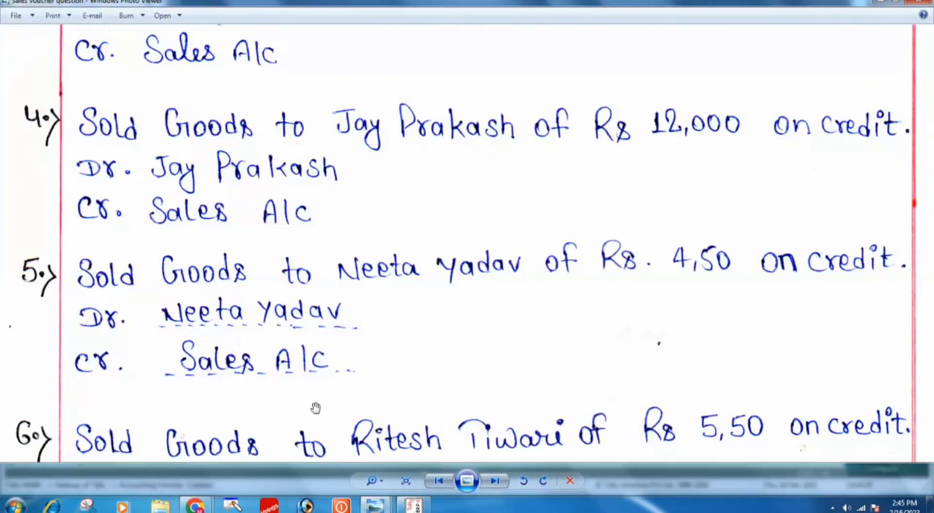
left_click_drag(313, 415, 324, 320)
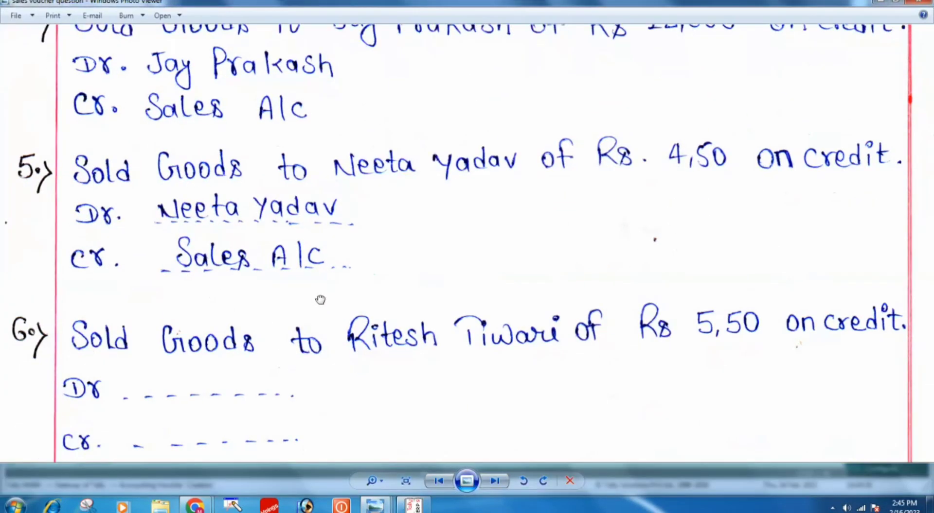
left_click_drag(320, 299, 320, 291)
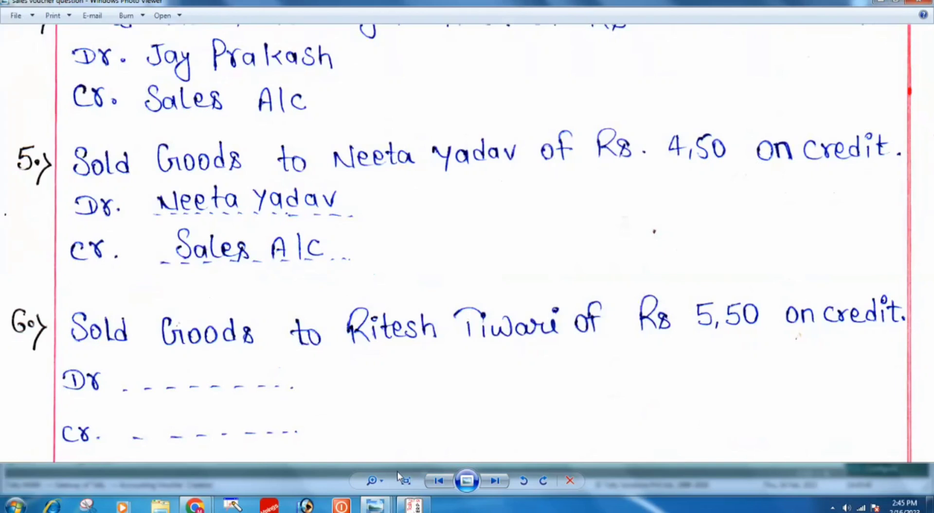
mouse_move(372, 508)
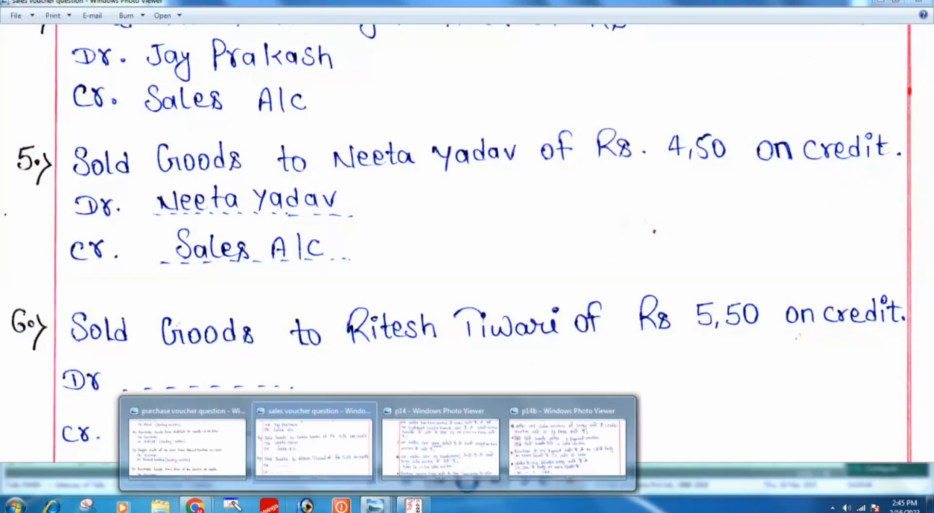
left_click(204, 452)
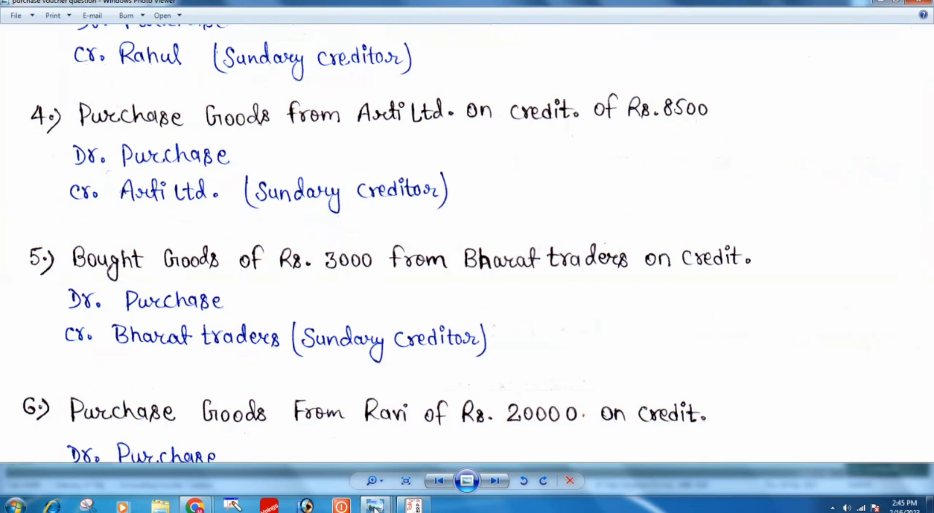
mouse_move(374, 503)
left_click(336, 440)
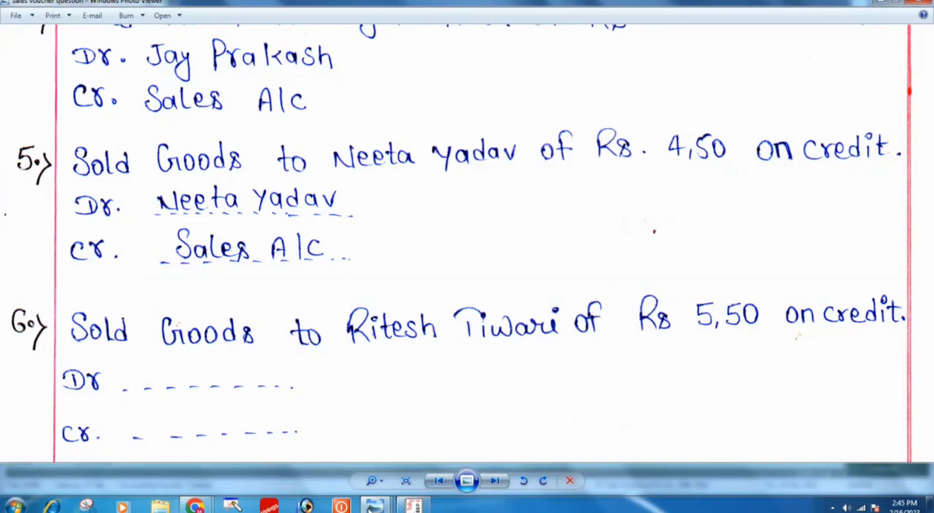
mouse_move(373, 508)
left_click(202, 447)
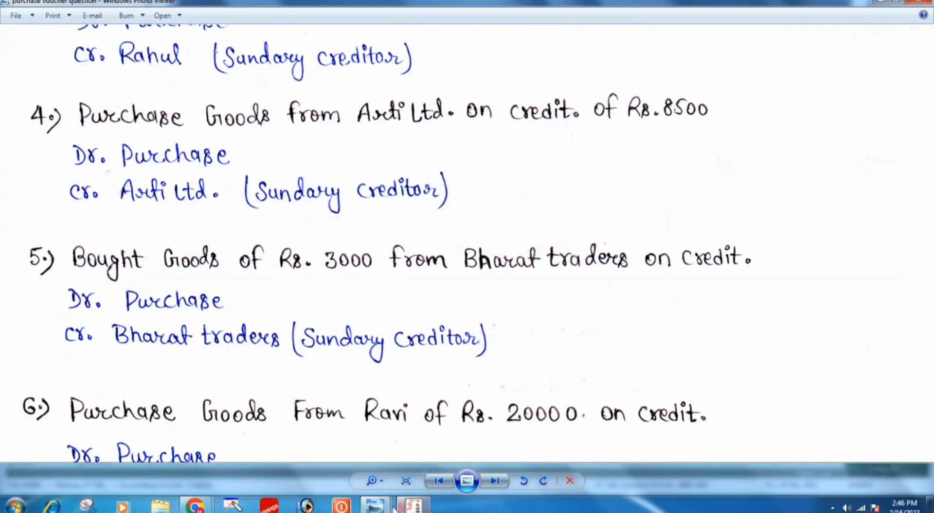
left_click(411, 505)
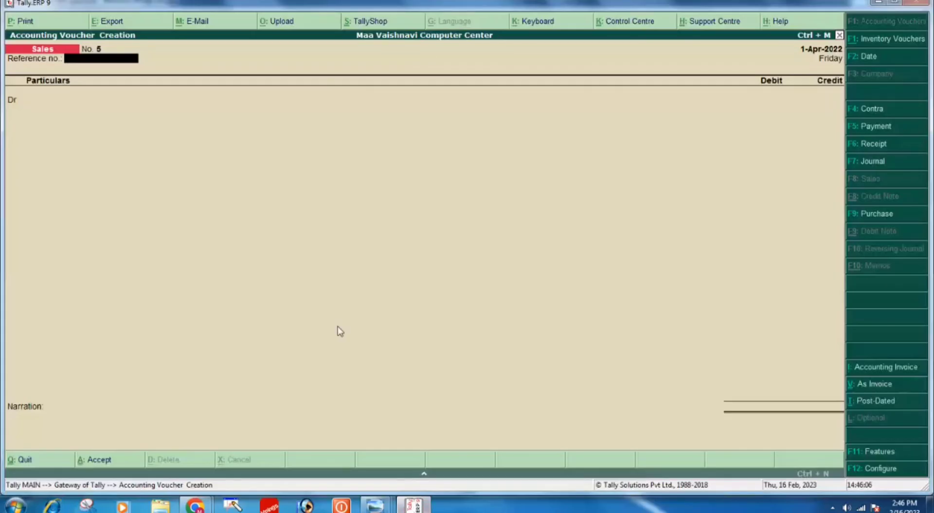
Create a ledger for sale 5's customer under Sundry Debtors, with bill-by-bill balances and inventory values set to No.
key("Return")
type("N")
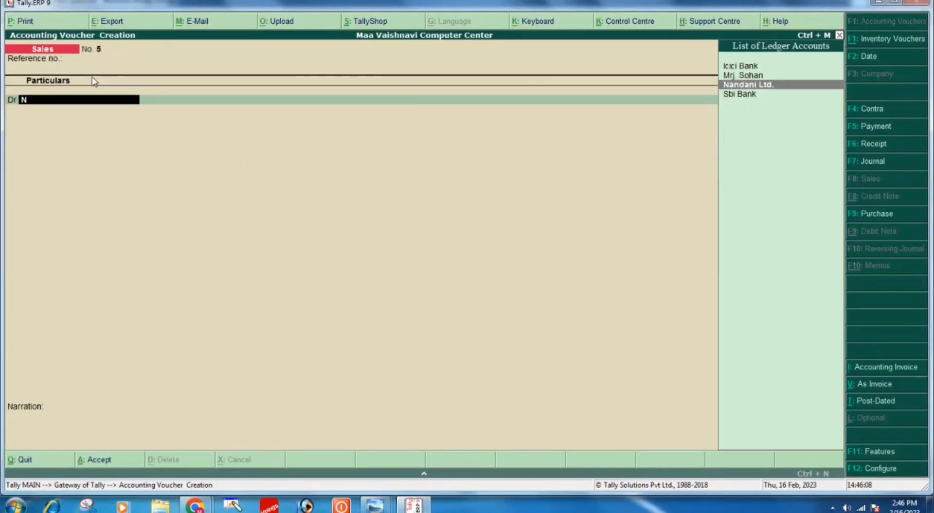
type("n")
key("alt+c")
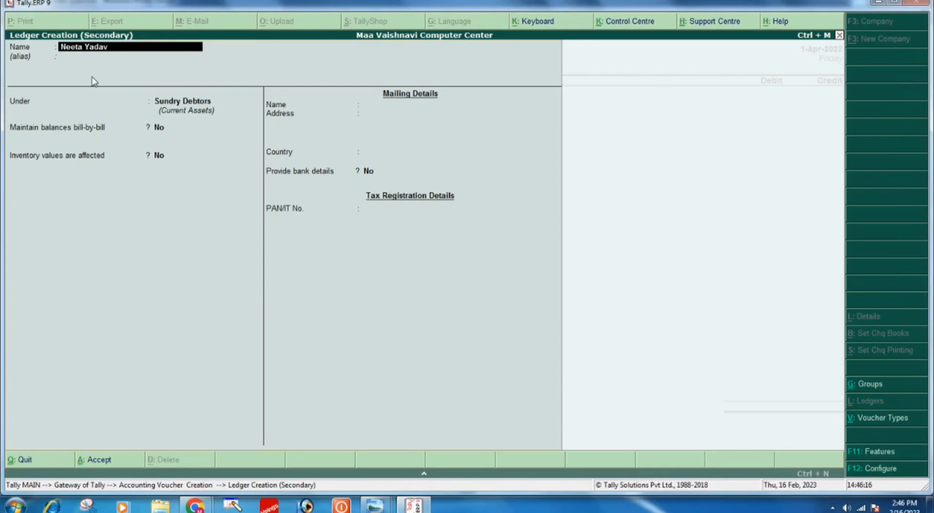
key("Return")
key("Return")
key("Return")
key("Return")
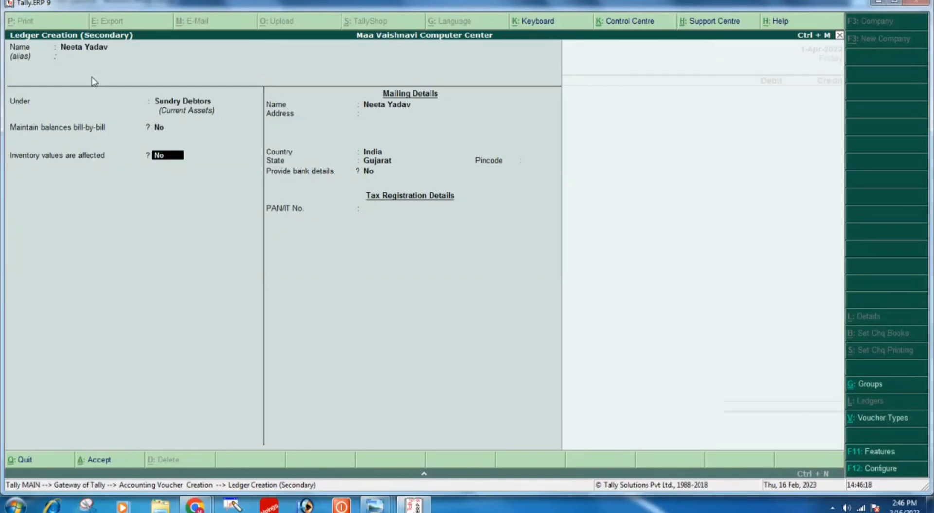
key("Return")
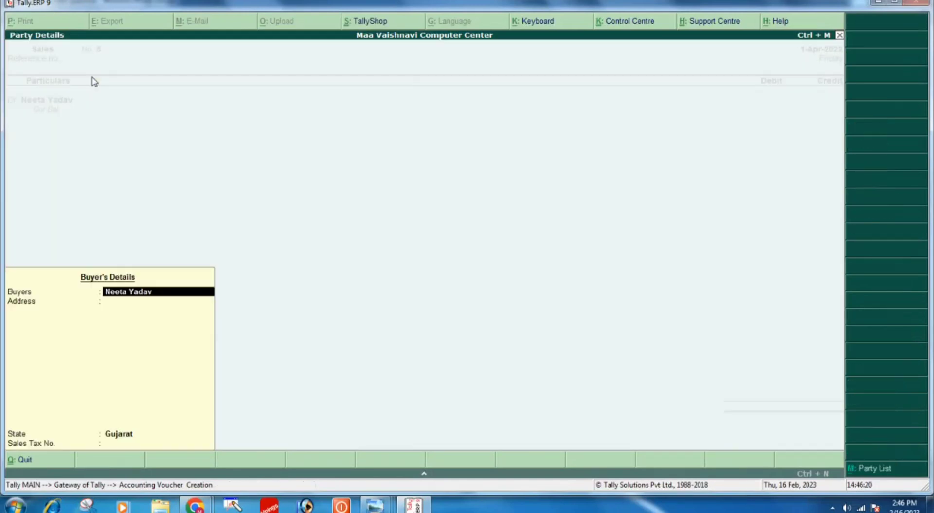
Accept the buyer's details with Gujarat as the state and debit the customer 5,000.00 in sales voucher 5.
key("Return")
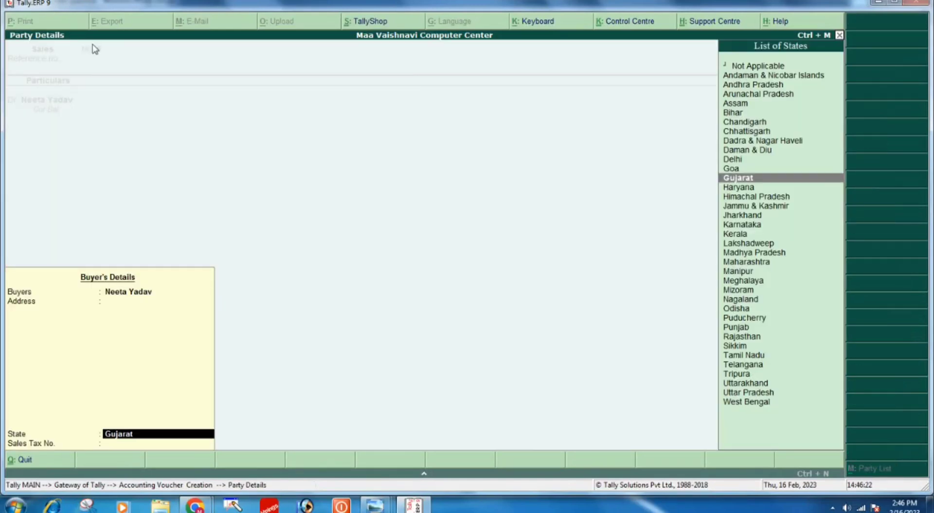
key("Return")
key("Return")
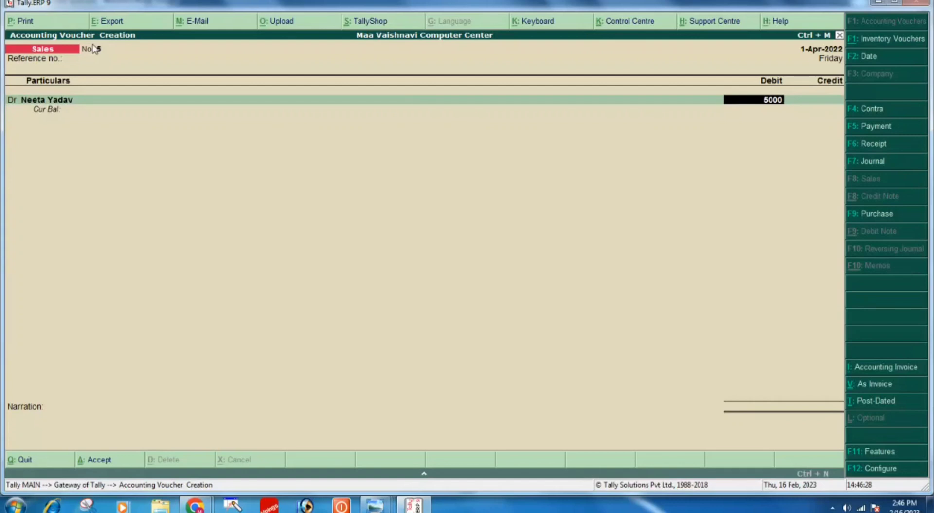
key("Return")
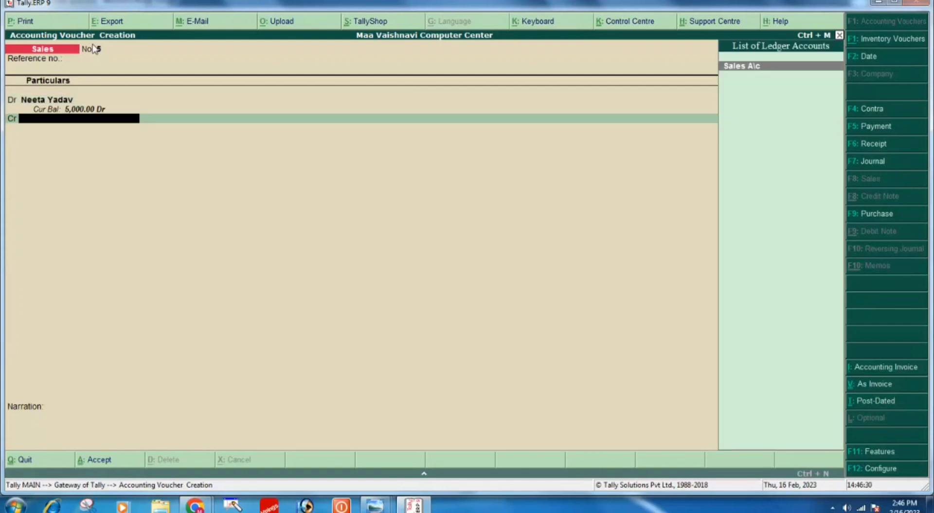
Credit the Sales A\c ledger with 5,000.00 and save sales voucher 5 without a narration.
key("Return")
key("Return")
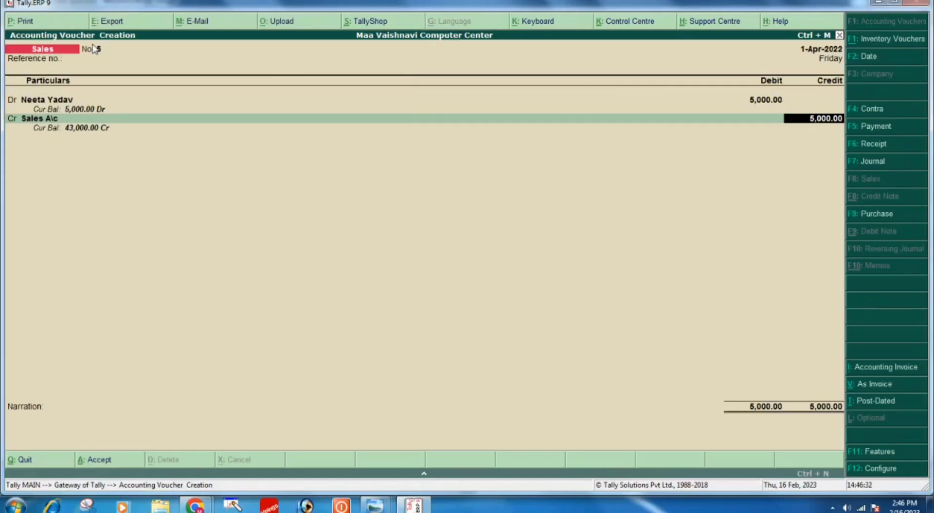
key("Return")
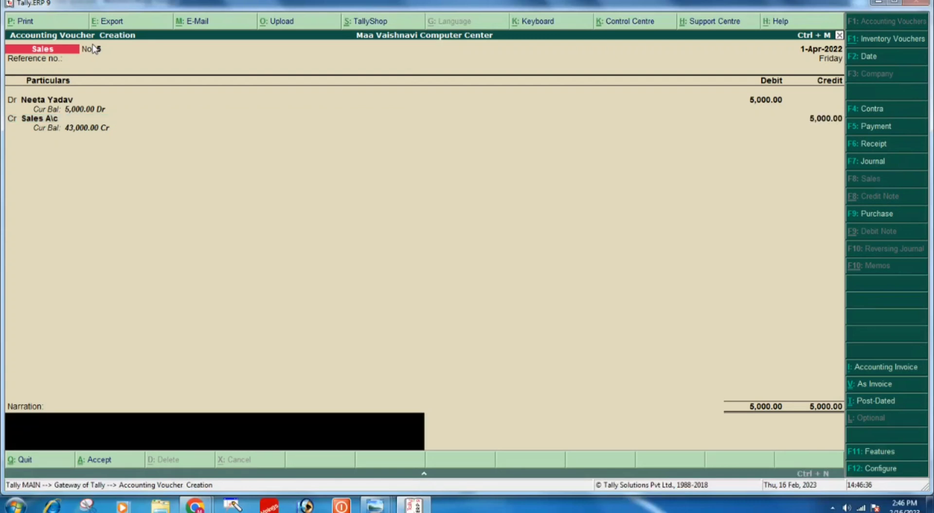
key("Return")
key("Return")
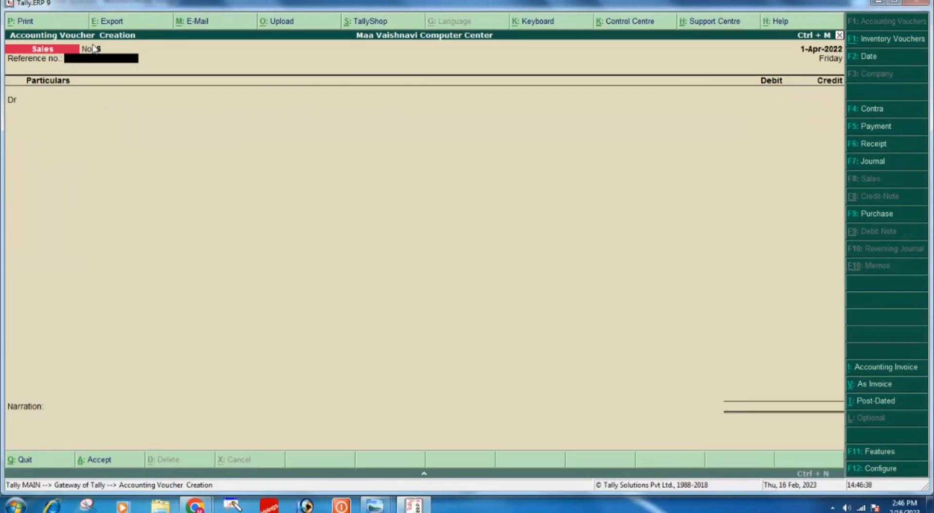
Switch to the sales question sheet in Windows Photo Viewer and examine sale 6's customer, amount and blank debit and credit lines.
mouse_move(375, 506)
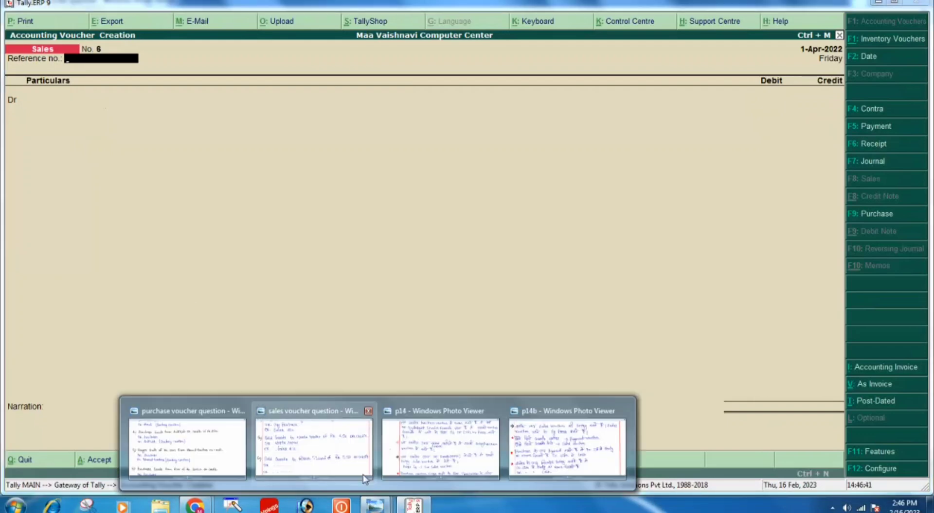
left_click(343, 461)
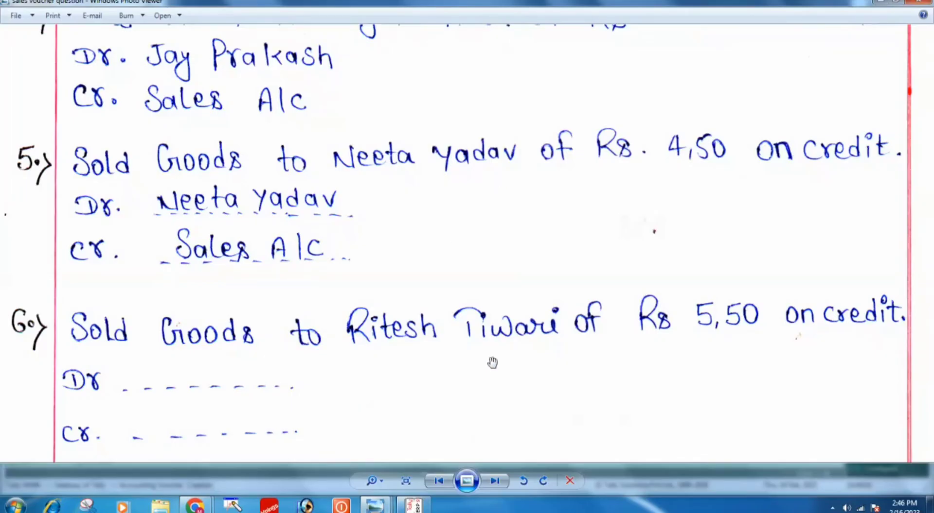
left_click_drag(490, 359, 475, 243)
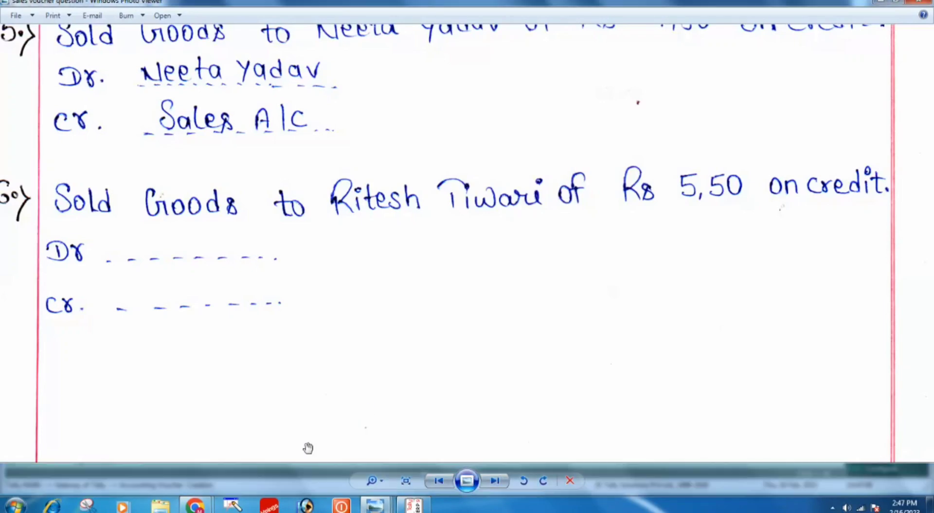
Go back through the sales question sheet from sale 6 to sale 1, examining each sale's customer and amount.
scroll(322, 244, "up", 1)
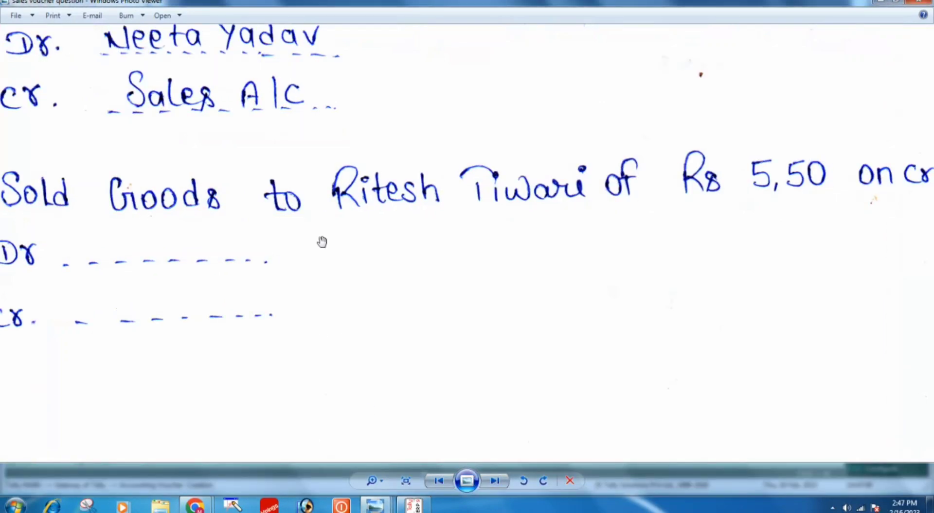
scroll(322, 242, "down", 1)
left_click_drag(354, 135, 380, 325)
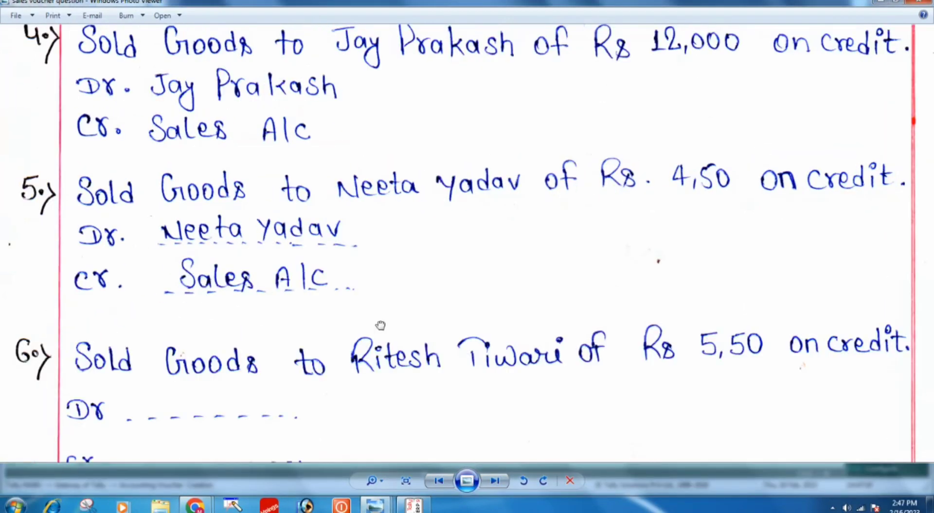
left_click_drag(384, 141, 389, 340)
left_click_drag(408, 279, 415, 355)
left_click_drag(393, 219, 393, 290)
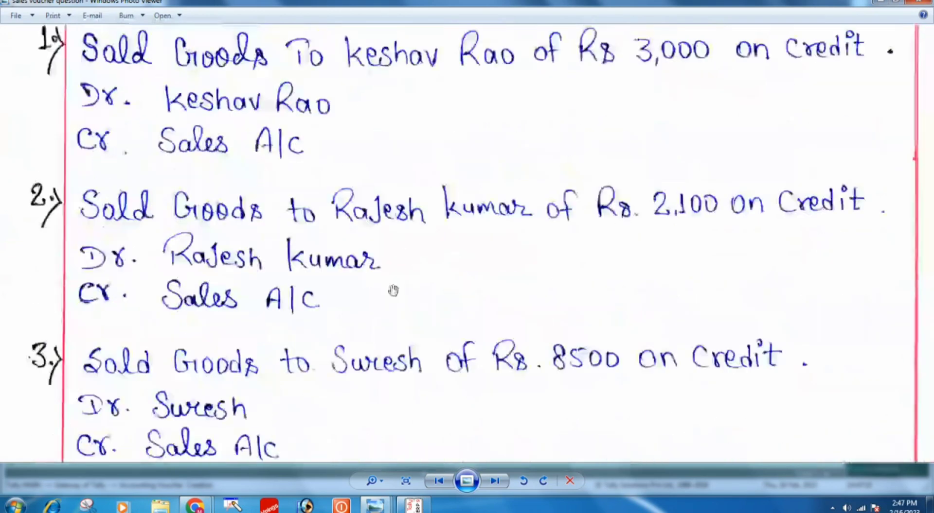
mouse_move(408, 94)
left_mouse_down()
mouse_move(418, 301)
mouse_move(404, 340)
mouse_move(399, 109)
left_mouse_up()
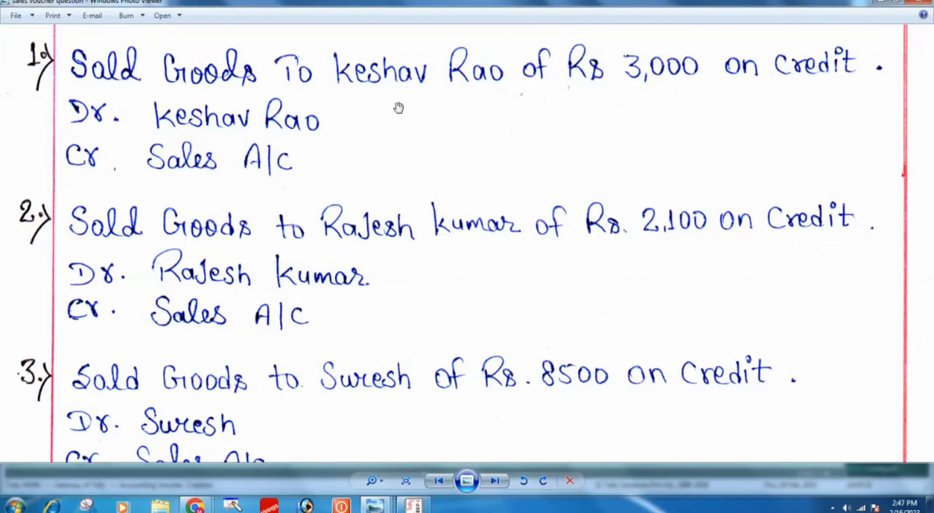
Switch to Tally.ERP 9, start a receipt voucher, and check the p14b notes in Windows Photo Viewer for the receipt entry's debit and credit sides.
key("alt+Tab")
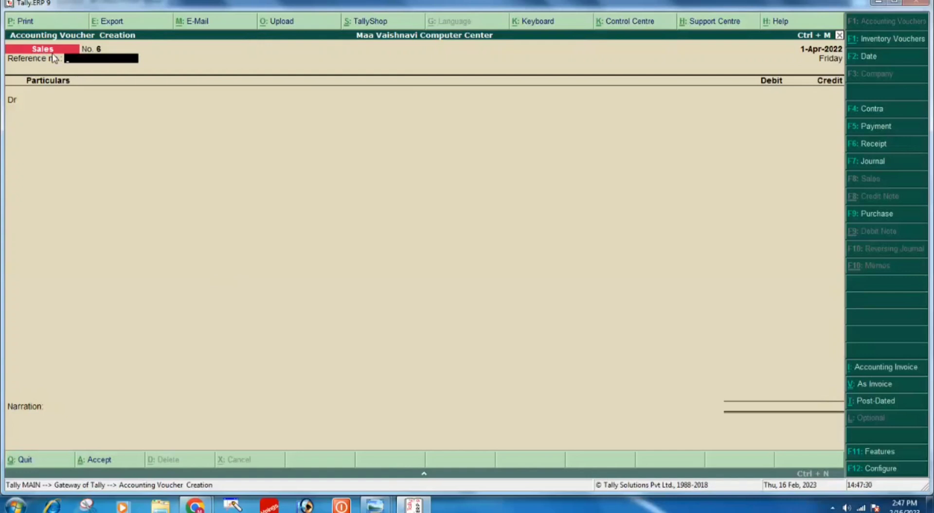
key("F6")
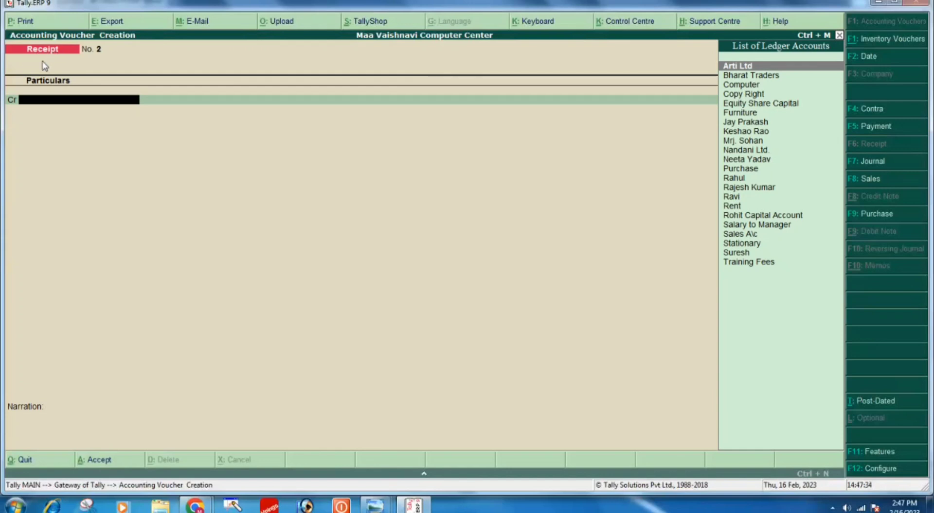
mouse_move(375, 505)
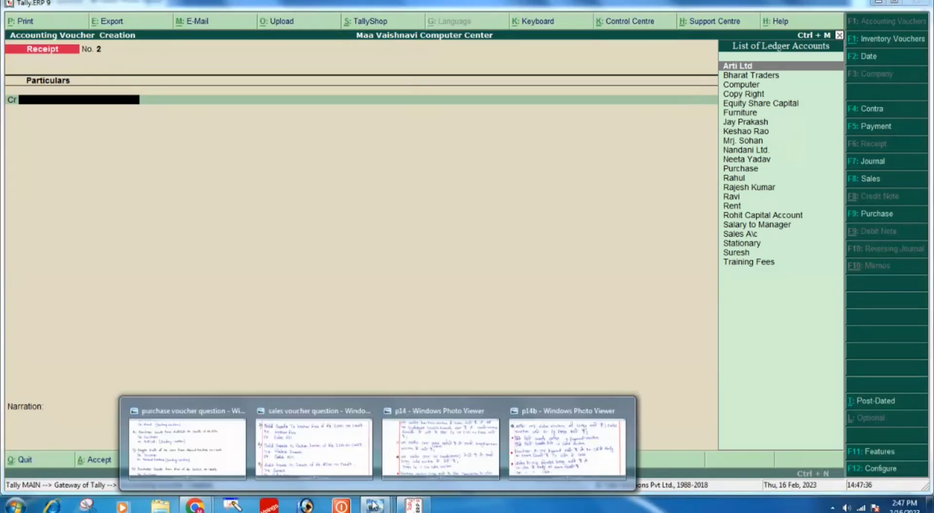
left_click(548, 450)
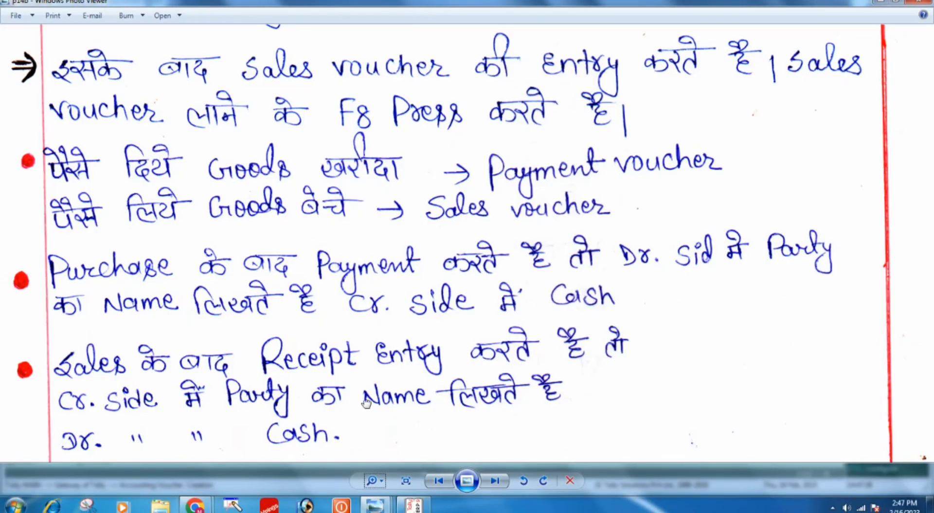
left_click_drag(362, 343, 107, 386)
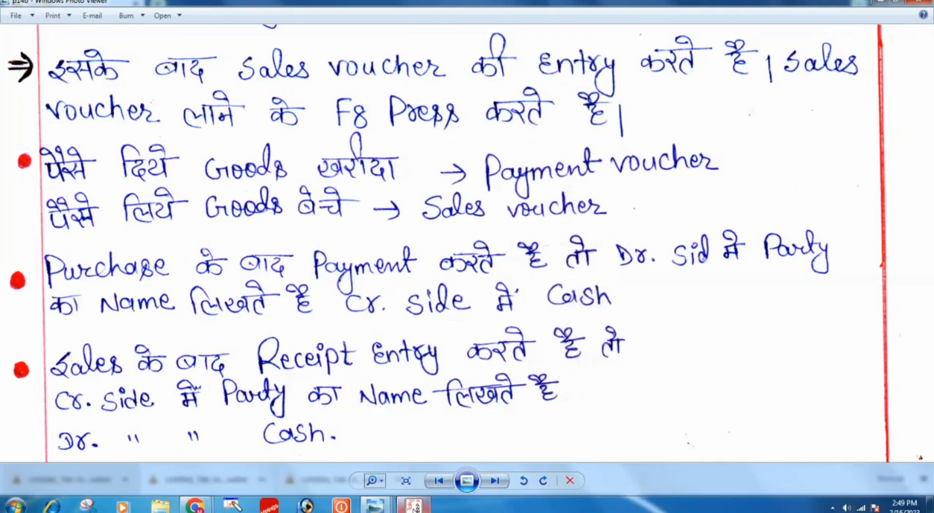
Check sale 1's customer on the sales question sheet and credit them 15,000.00 in Tally.ERP 9's receipt voucher 2 as Agst Ref for bill 1.
left_click(414, 506)
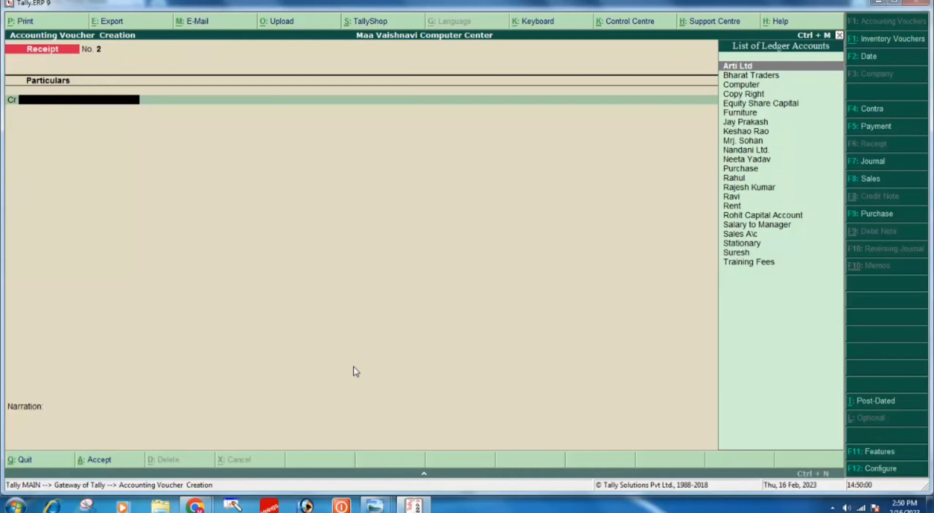
mouse_move(372, 506)
left_click(311, 436)
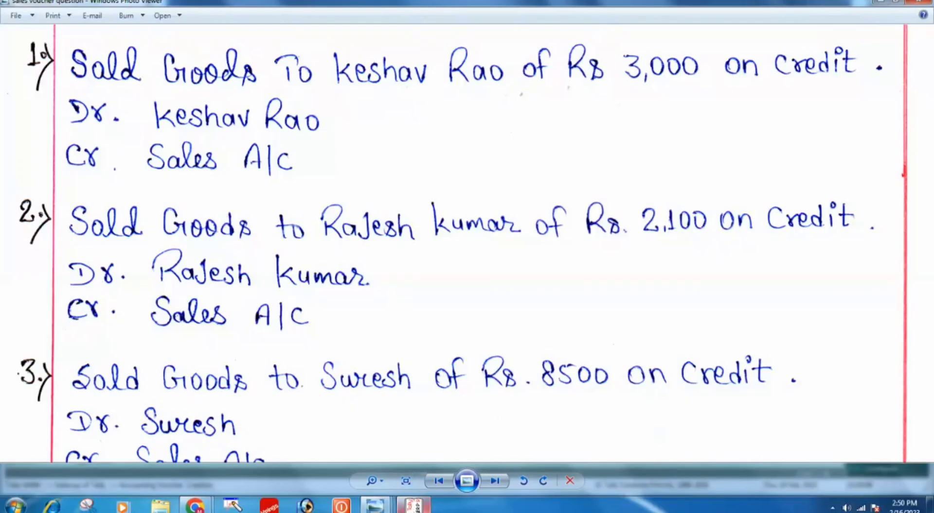
left_click(413, 505)
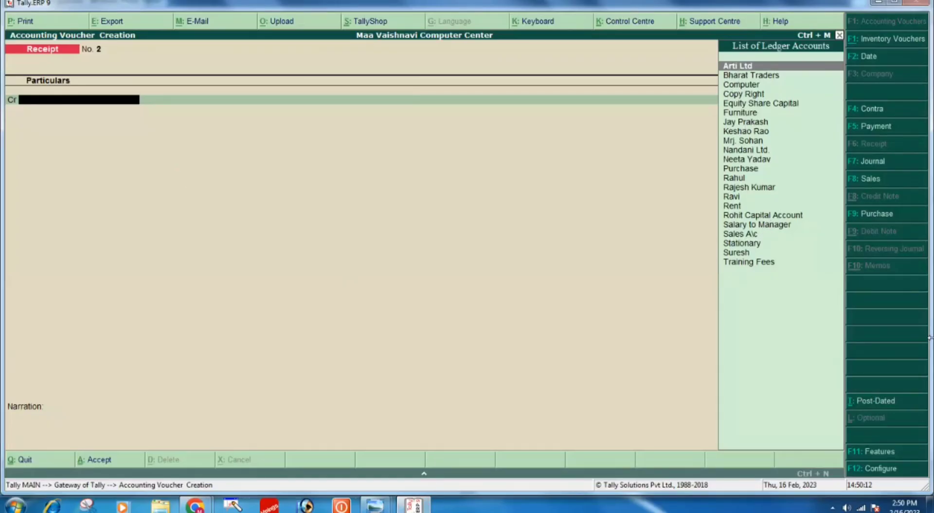
type("Ke")
key("Return")
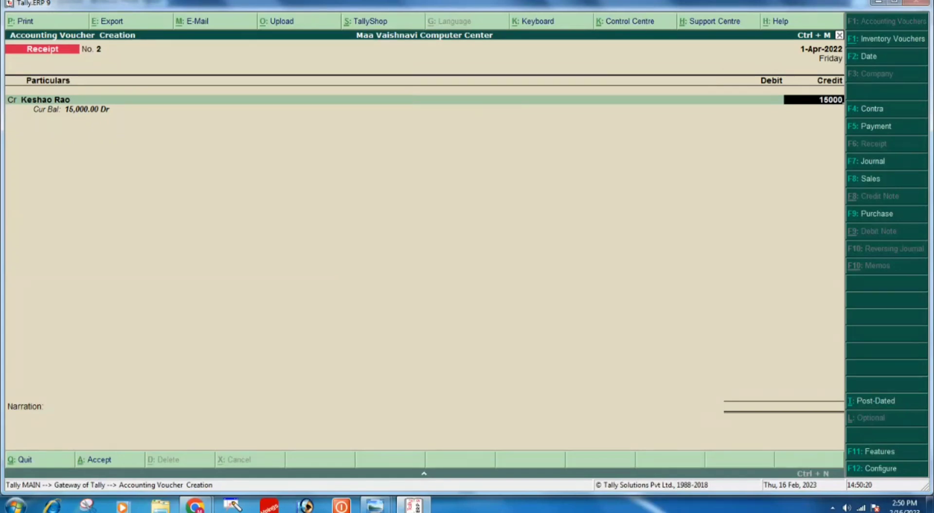
key("Return")
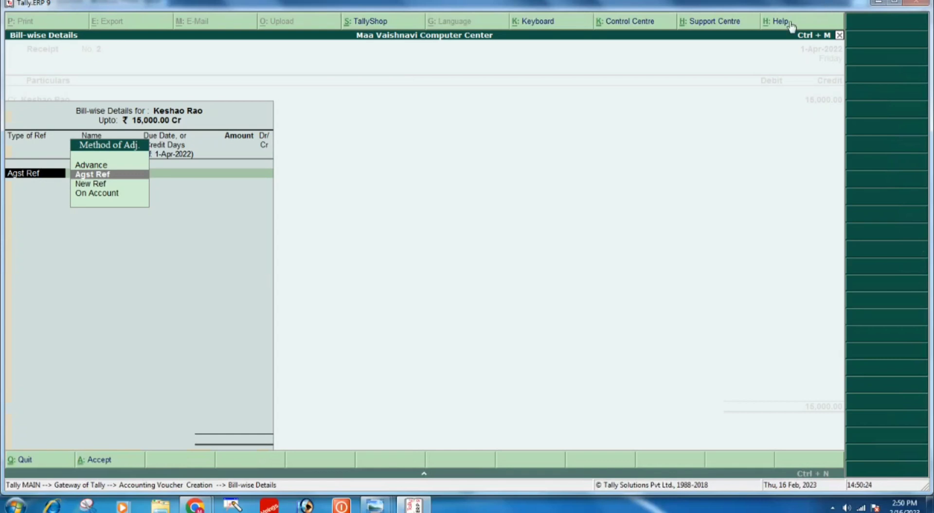
left_click(105, 175)
key("Return")
key("Return")
key("Return")
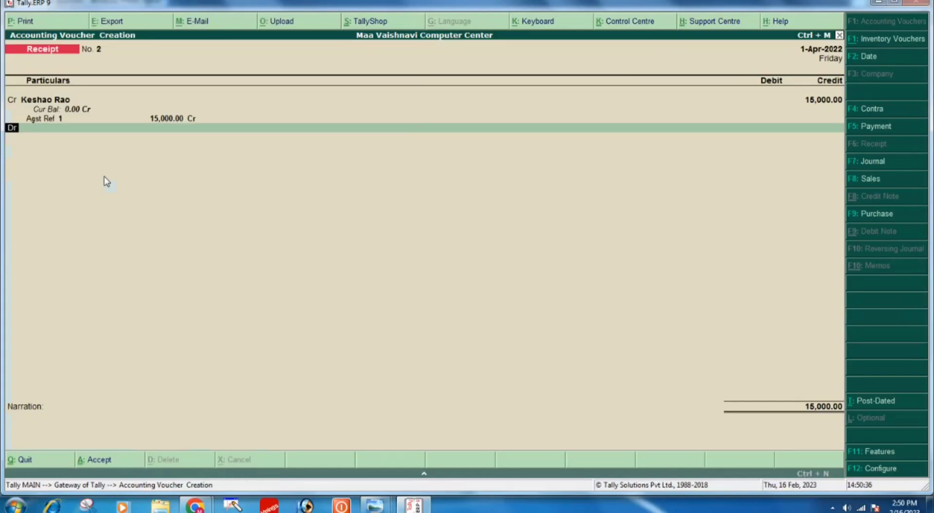
Debit Cash with 15,000.00 and save receipt voucher 2 without a narration.
key("Return")
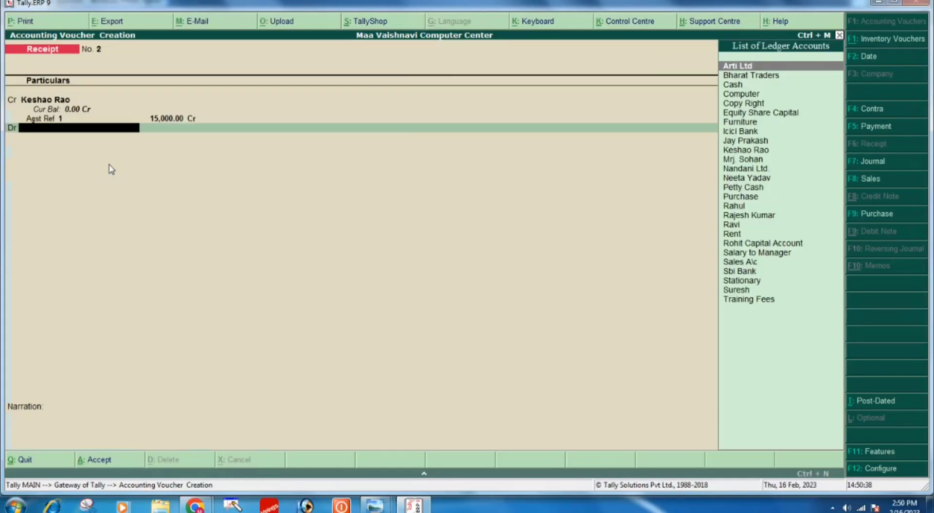
type("cas")
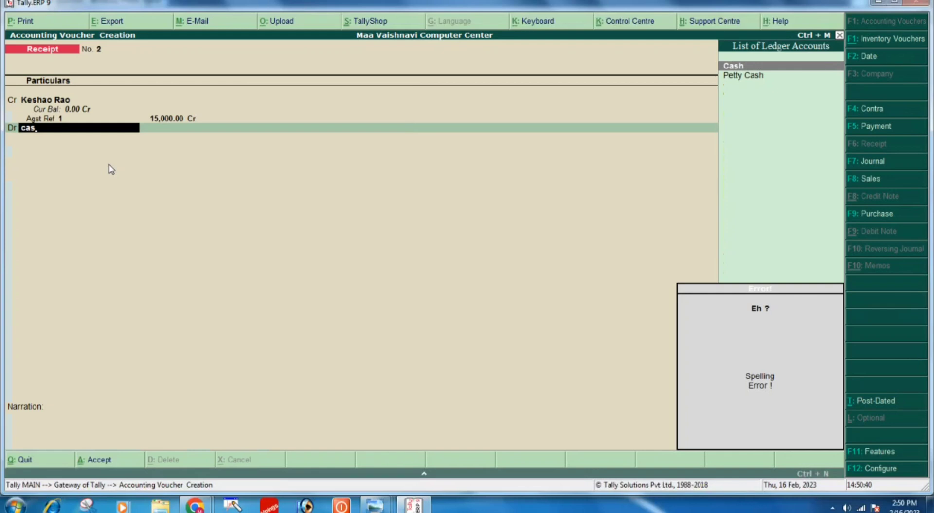
key("BackSpace")
type("s")
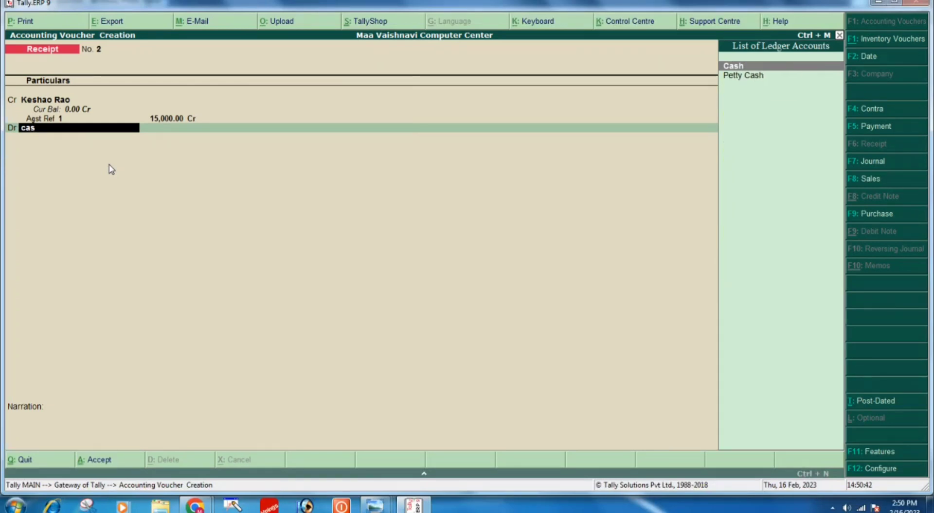
key("Return")
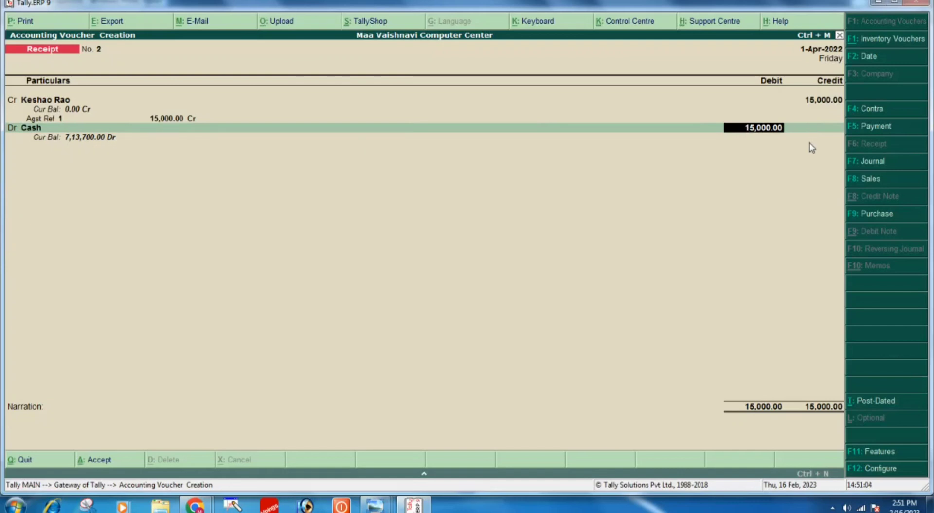
key("Return")
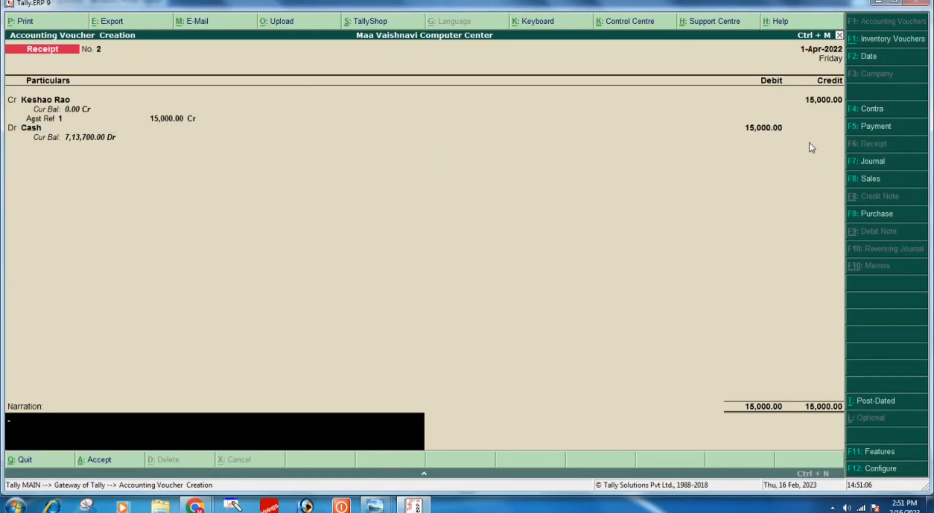
key("Return")
key("Return")
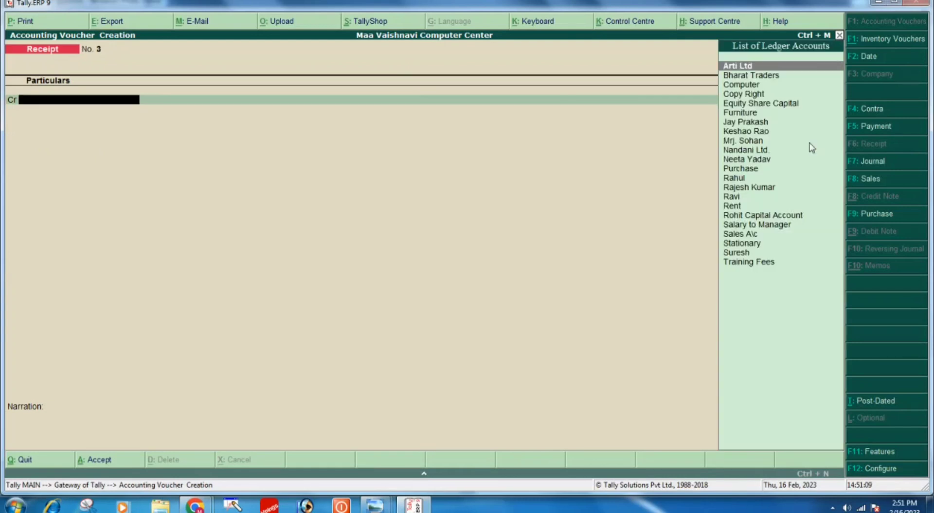
Look up sale 2's customer on the sales question sheet and credit them 2,500.00 in Tally.ERP 9's receipt voucher 3.
mouse_move(373, 507)
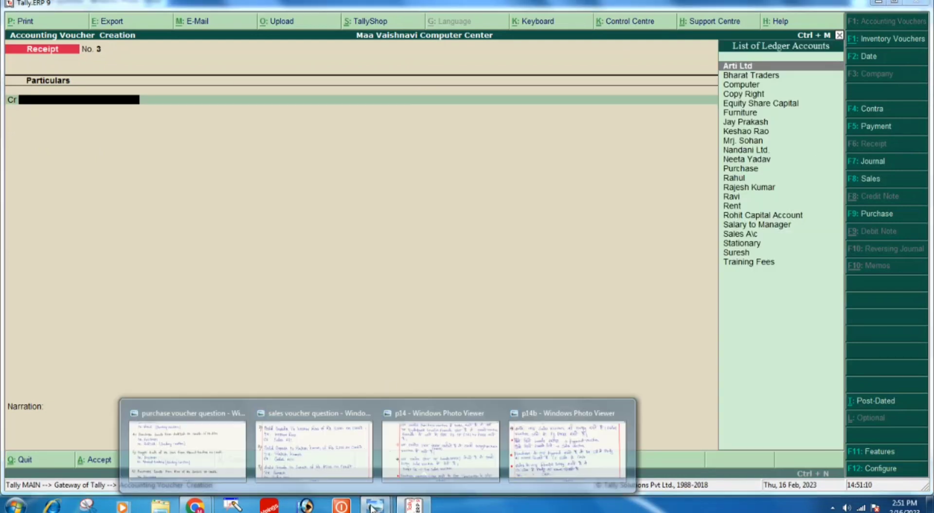
left_click(334, 448)
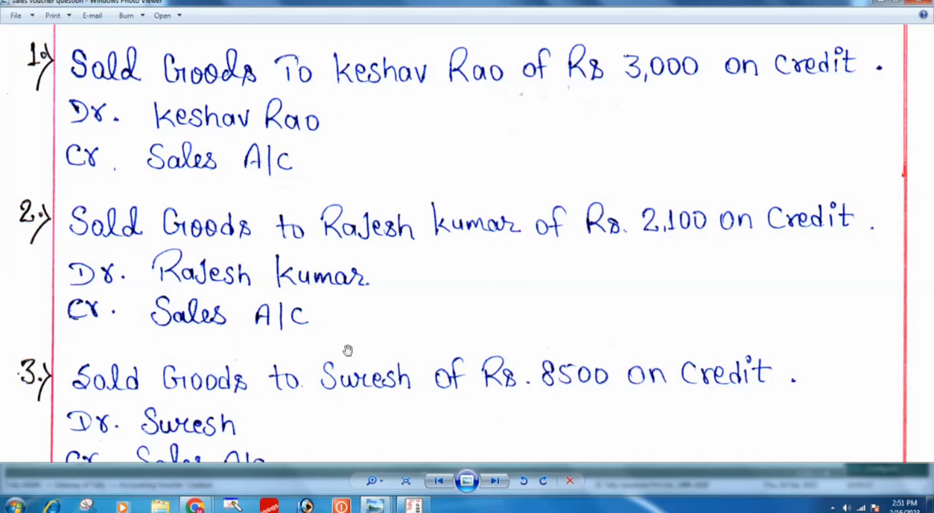
left_click_drag(345, 349, 346, 248)
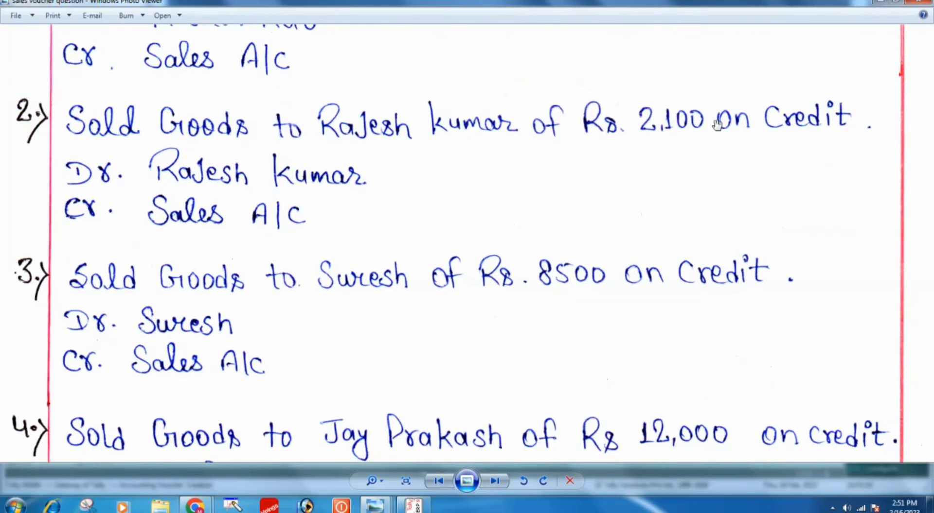
left_click(414, 506)
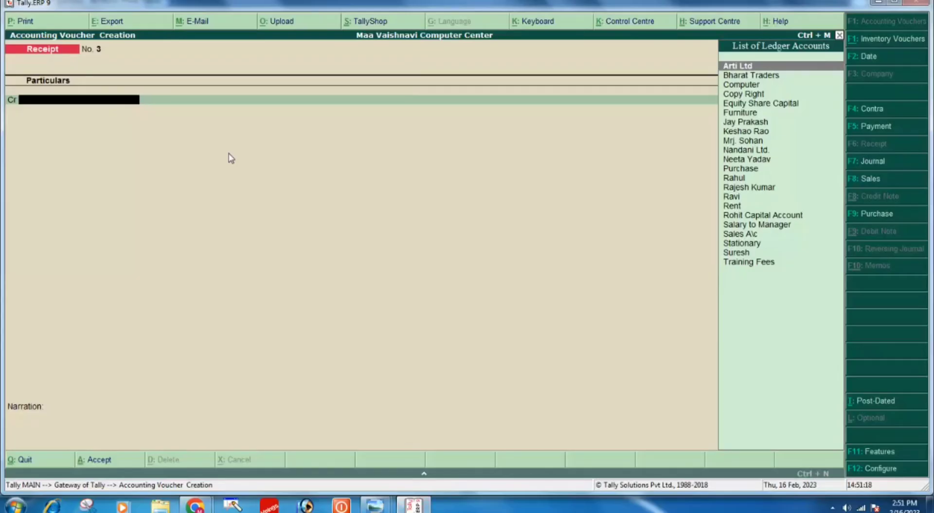
type("Raje")
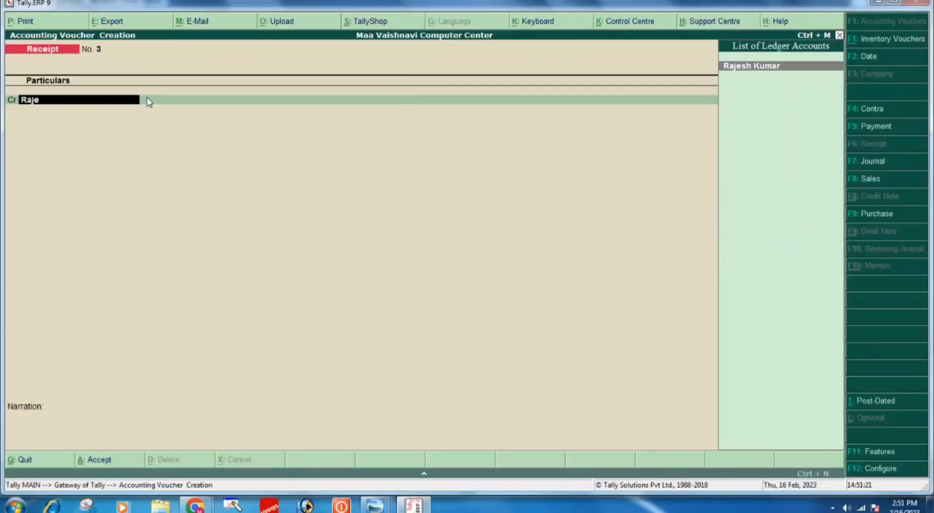
key("Return")
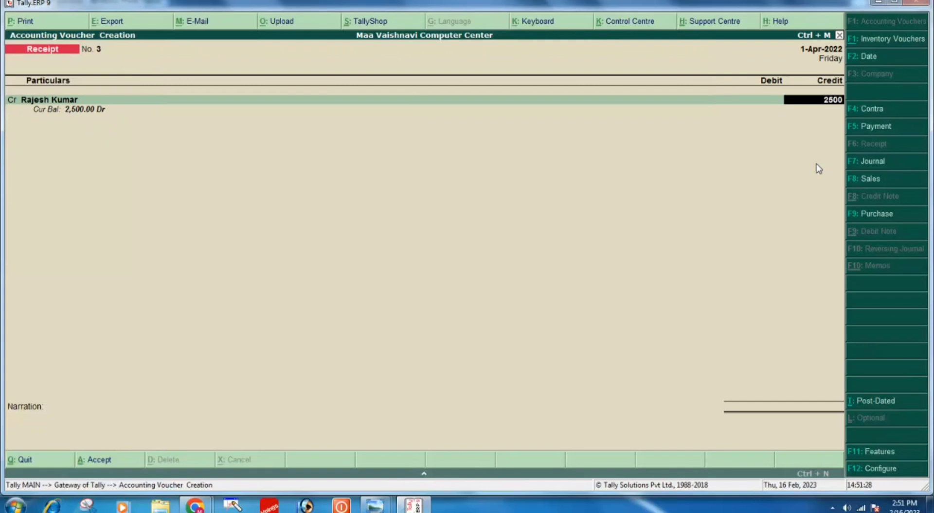
key("Return")
key("Return")
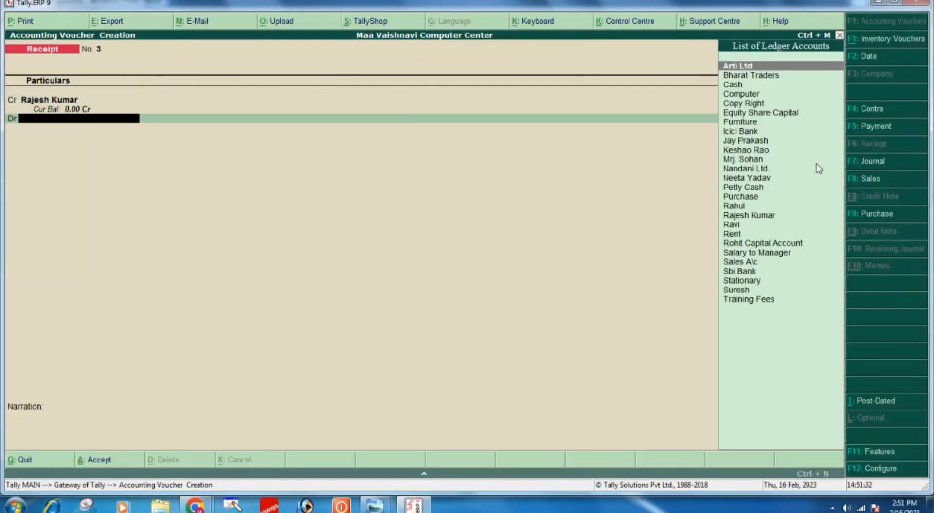
Debit Cash with 2,500.00 and save receipt voucher 3 without a narration.
type("Cash")
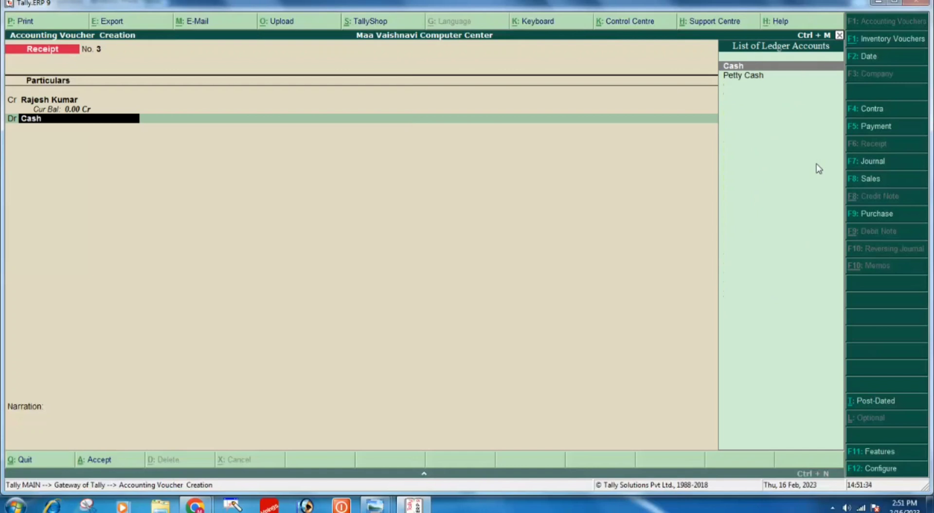
key("Return")
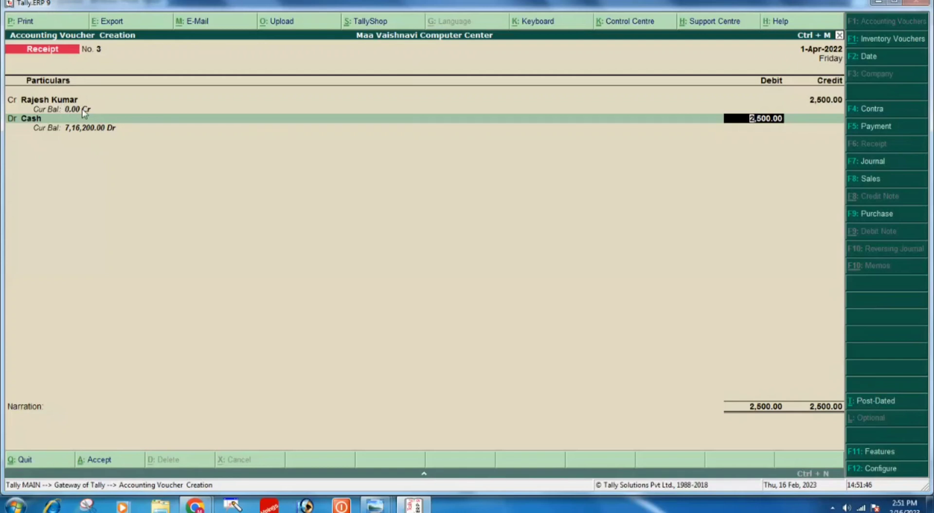
key("Return")
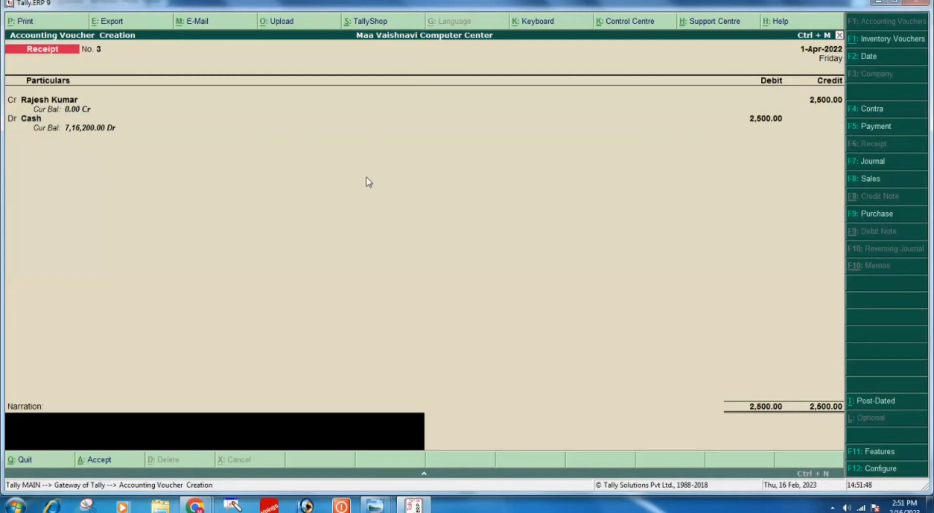
key("Return")
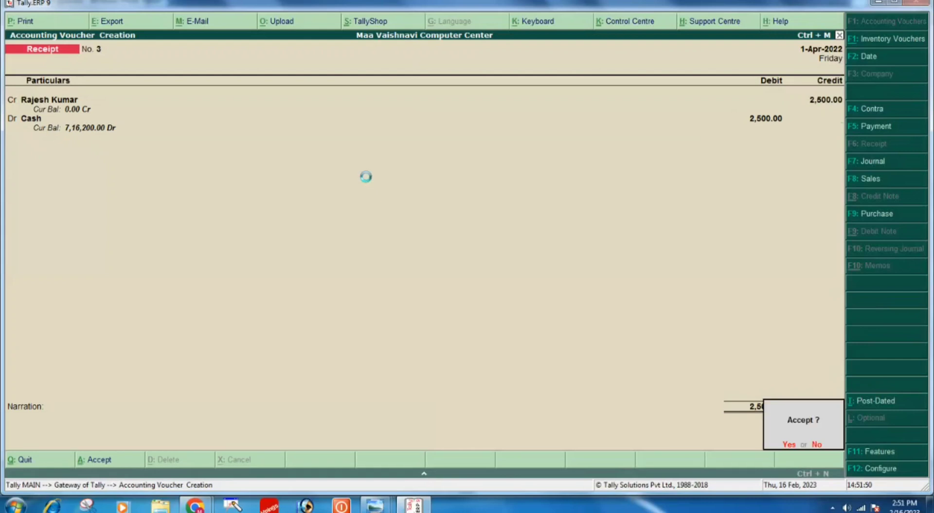
key("Return")
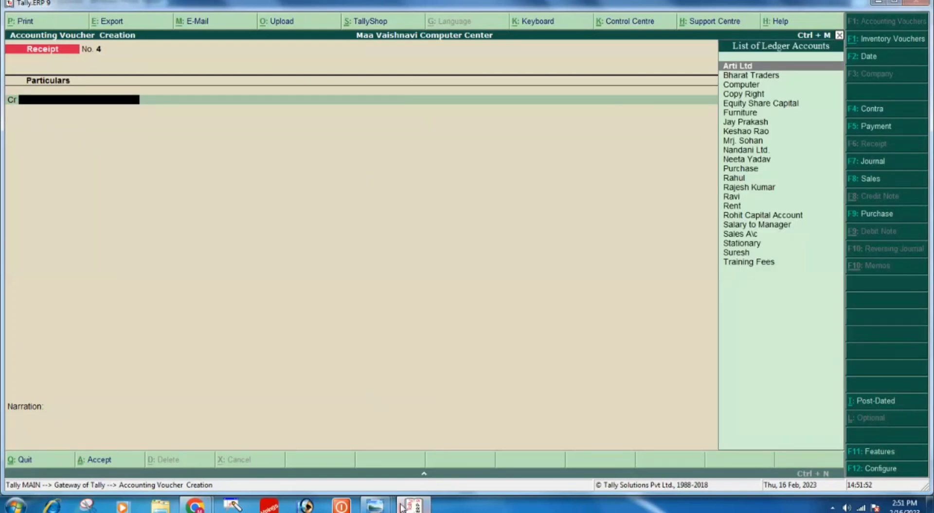
Look up sale 3's customer on the sales question sheet and credit them 8,500.00 in Tally.ERP 9's receipt voucher 4 as Agst Ref for bill 3.
mouse_move(375, 505)
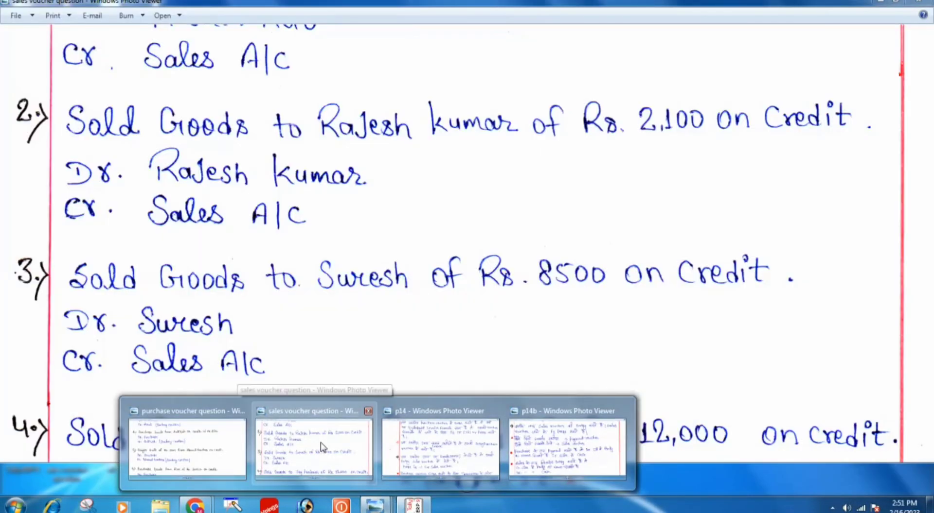
left_click(321, 447)
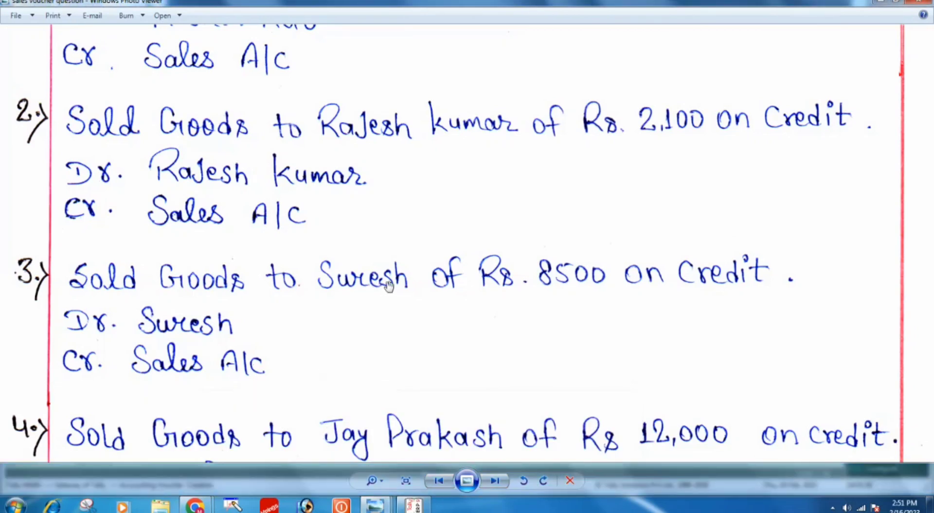
left_click(421, 507)
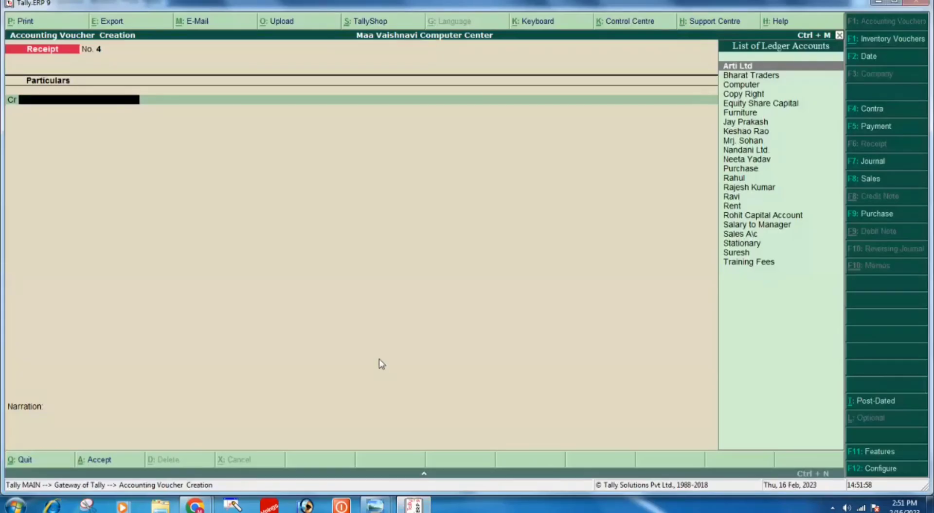
type("Su")
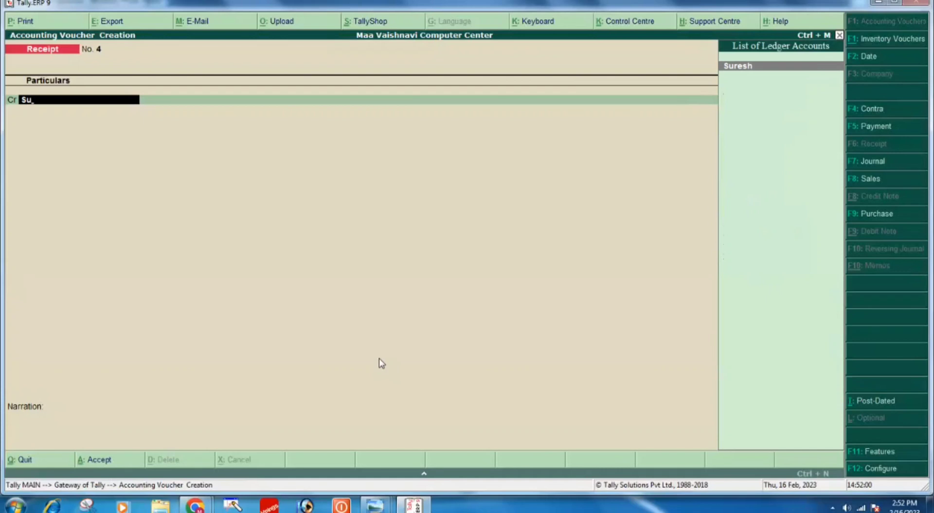
key("Return")
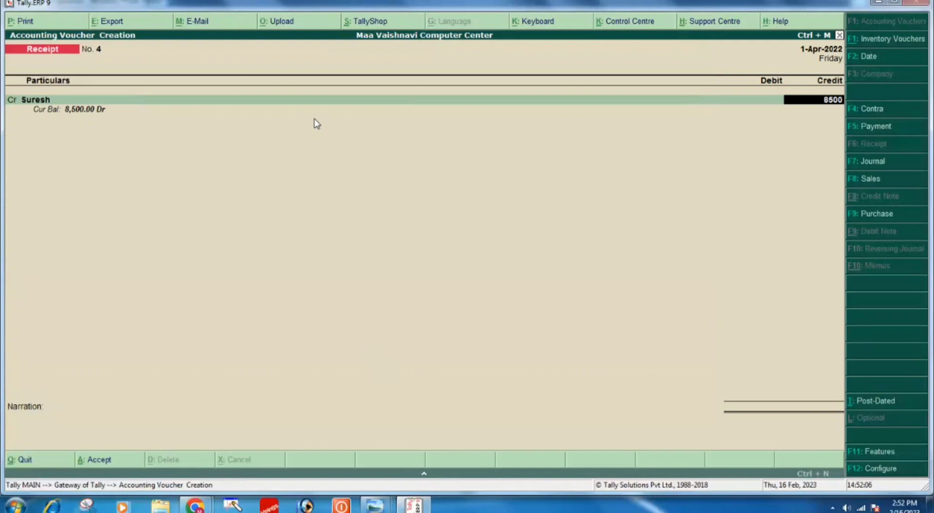
key("Return")
key("Return")
key("Return")
key("Return")
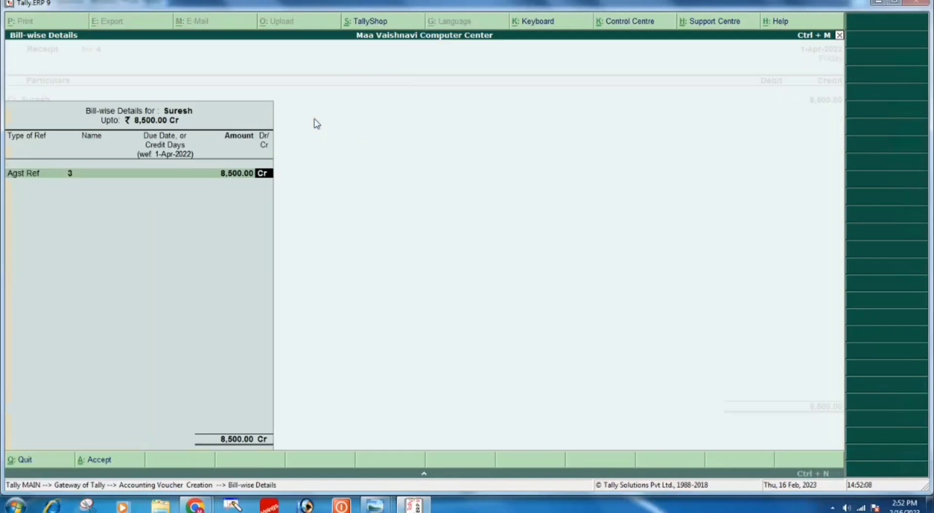
key("Return")
key("Return")
Debit Cash with 8,500.00 and save receipt voucher 4 without a narration.
type("Cash")
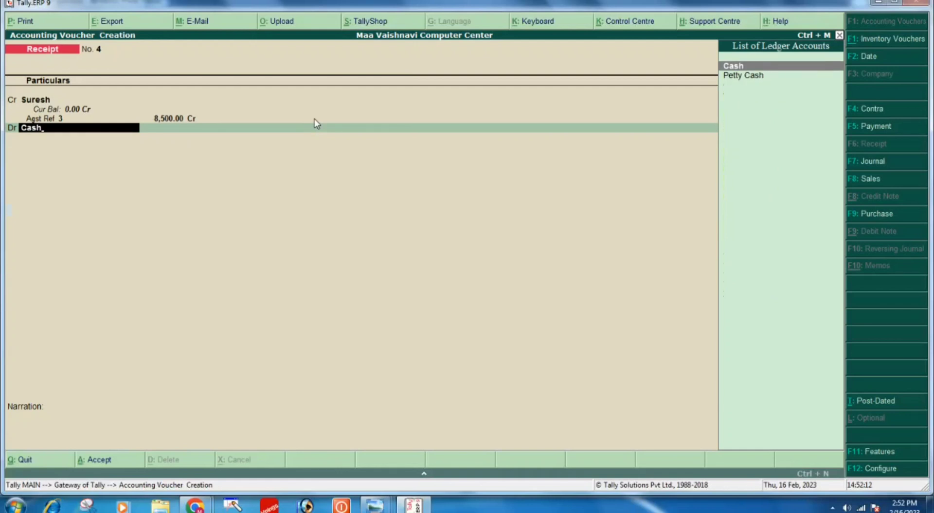
key("Return")
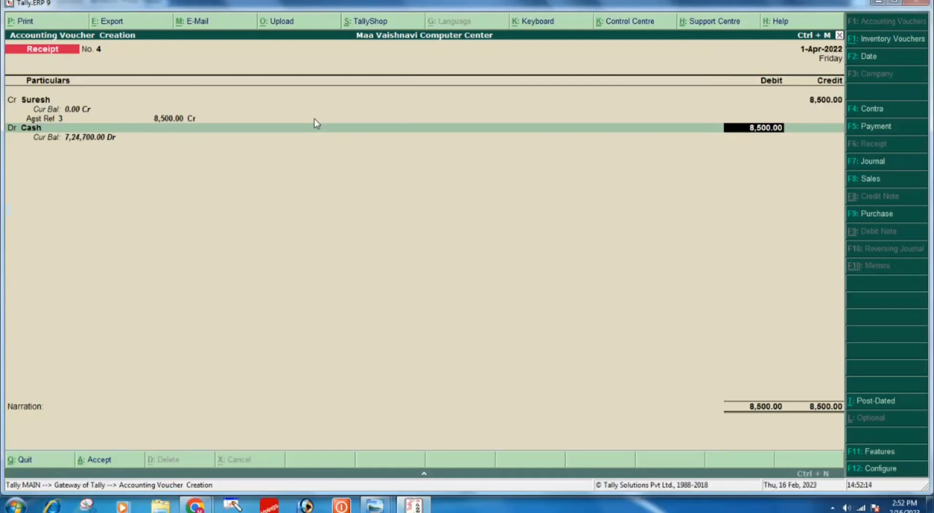
key("Return")
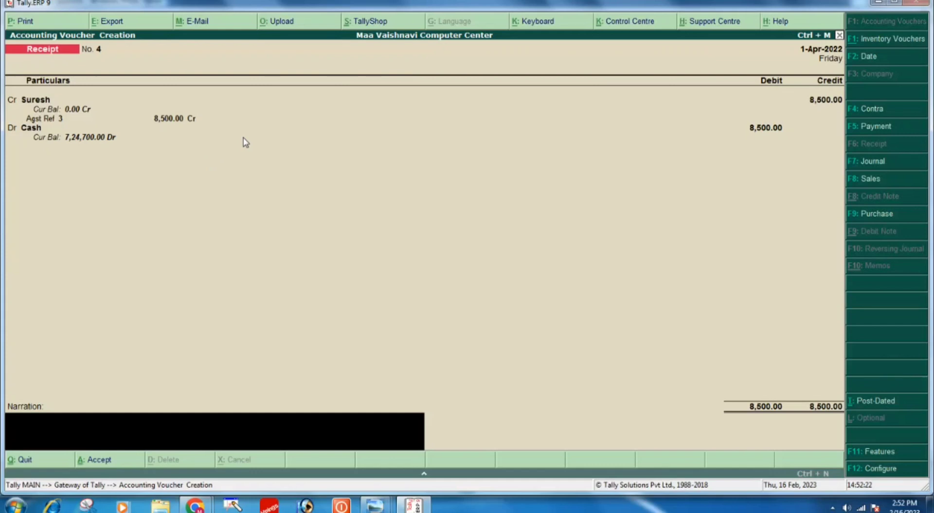
key("Return")
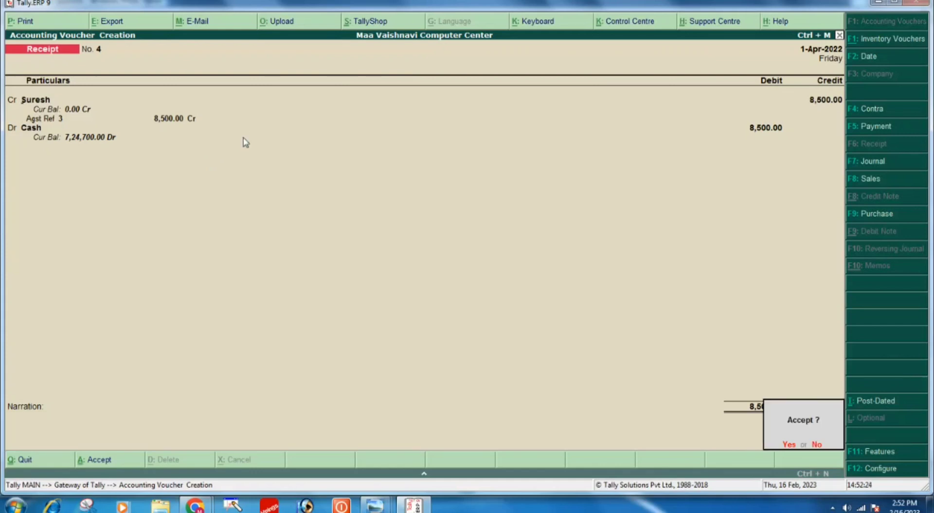
key("Return")
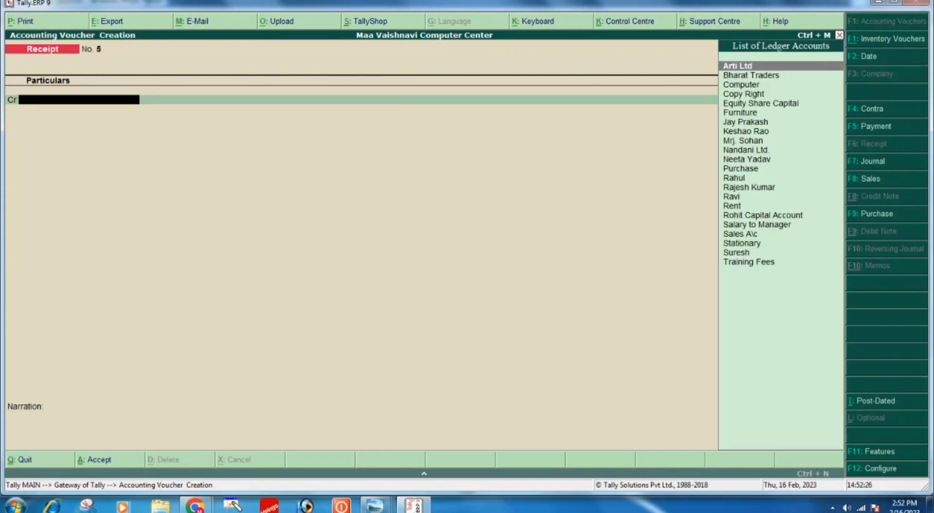
Look up sale 4's customer on the sales question sheet and credit them 12,000.00 in Tally.ERP 9's receipt voucher 5.
mouse_move(375, 508)
left_click(351, 458)
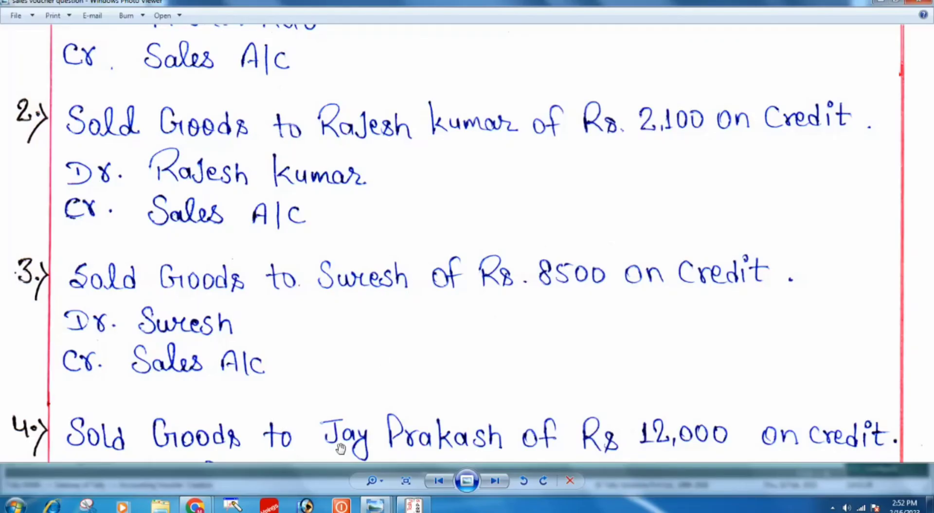
left_click_drag(372, 347, 387, 131)
left_click_drag(454, 342, 432, 281)
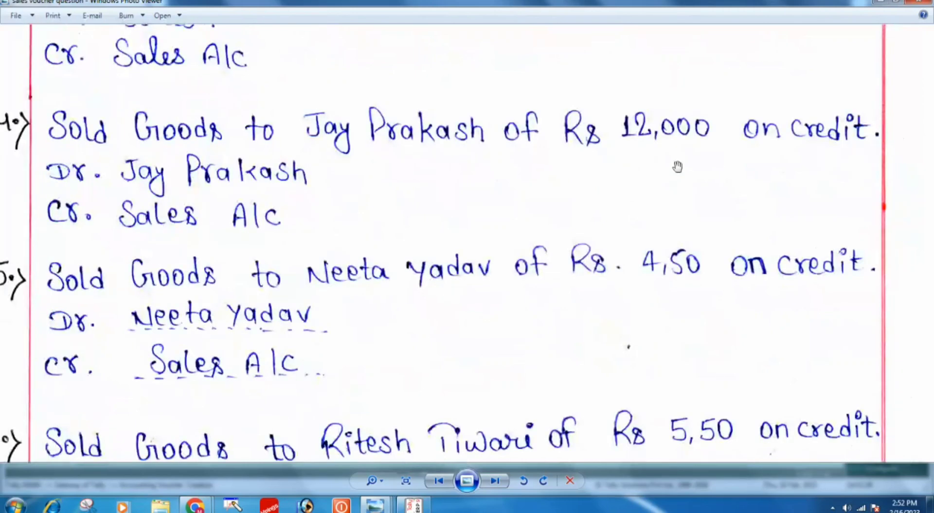
left_click(413, 506)
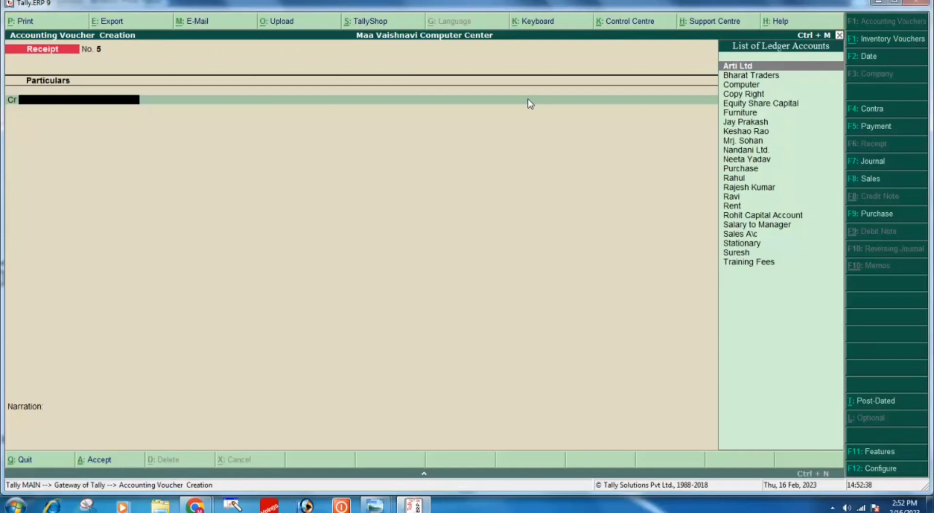
type("Jay")
key("Return")
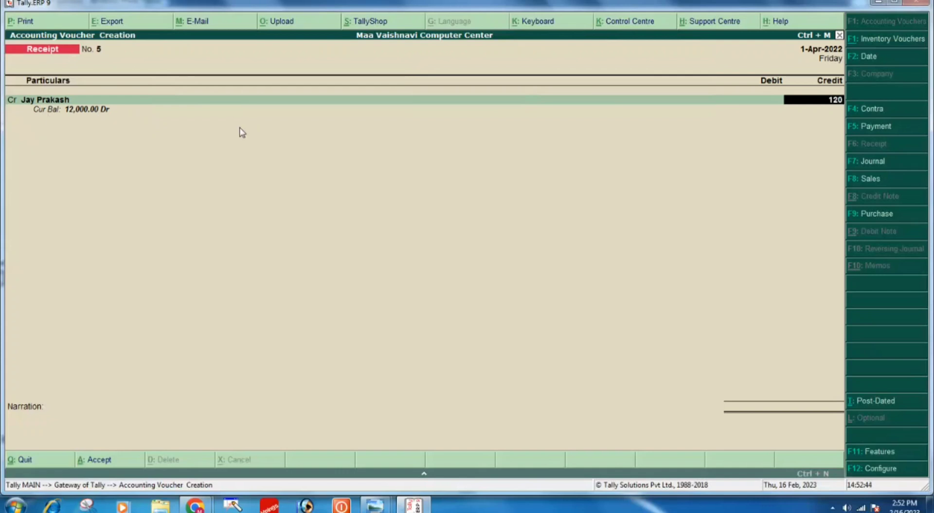
key("Return")
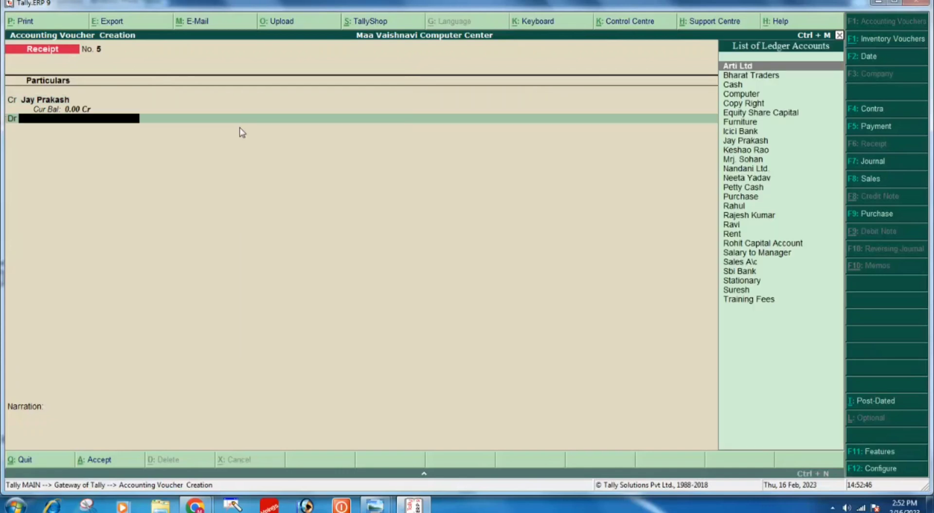
Debit Cash with 12,000.00 and save receipt voucher 5 without a narration.
type("Cas")
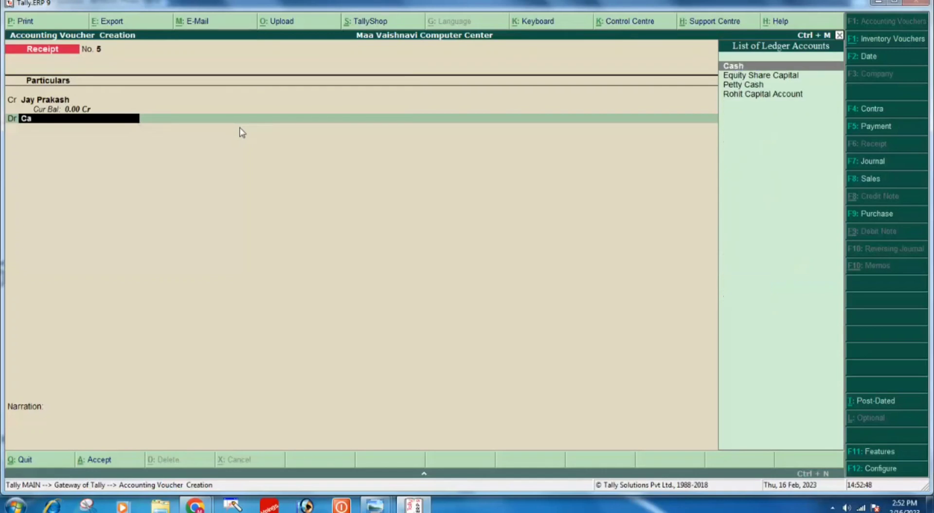
key("Return")
key("Return")
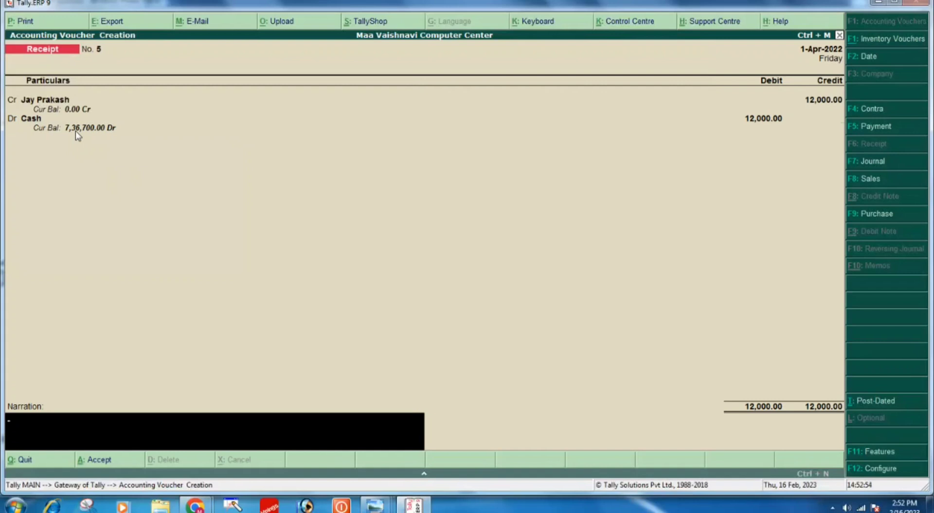
key("Return")
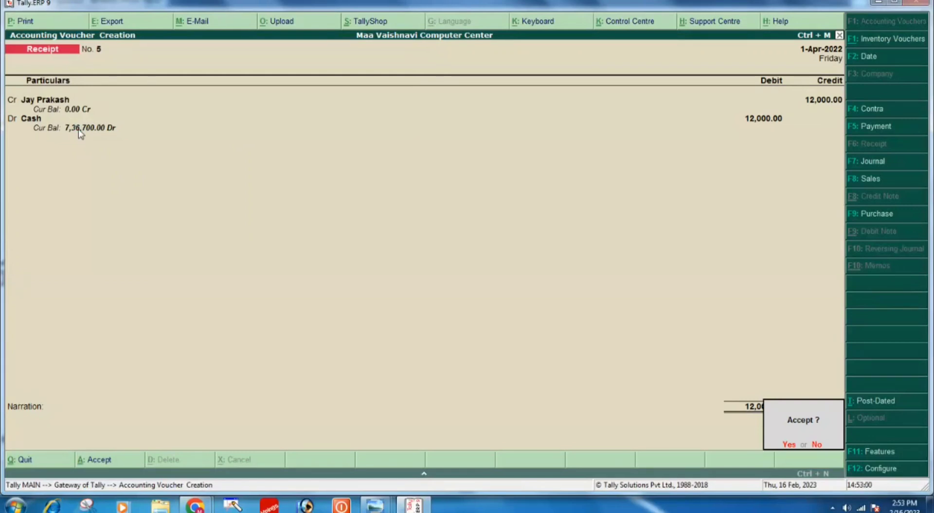
key("Return")
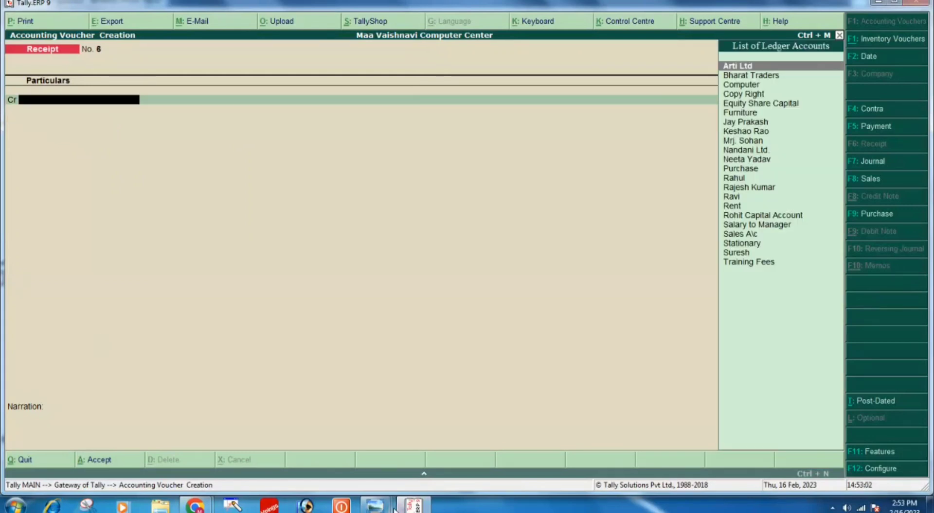
Look up sale 5's customer on the sales question sheet and credit them 5,000.00 in Tally.ERP 9's receipt voucher 6.
mouse_move(375, 507)
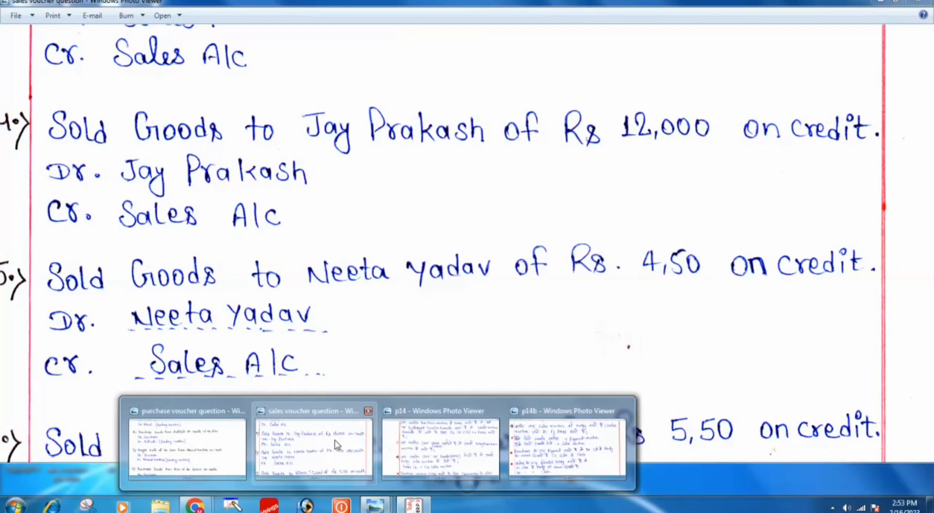
left_click(336, 445)
left_click_drag(364, 394, 384, 274)
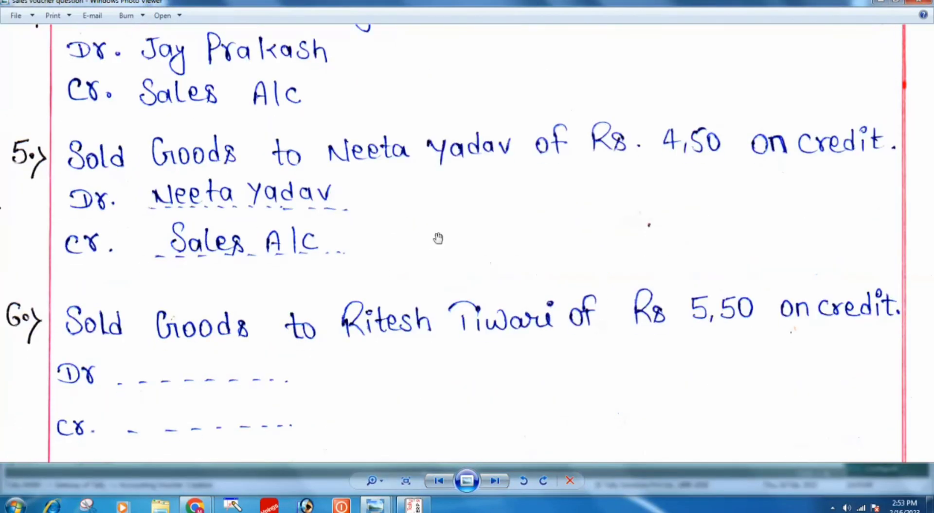
mouse_move(438, 235)
left_mouse_down()
mouse_move(444, 288)
mouse_move(440, 232)
left_mouse_up()
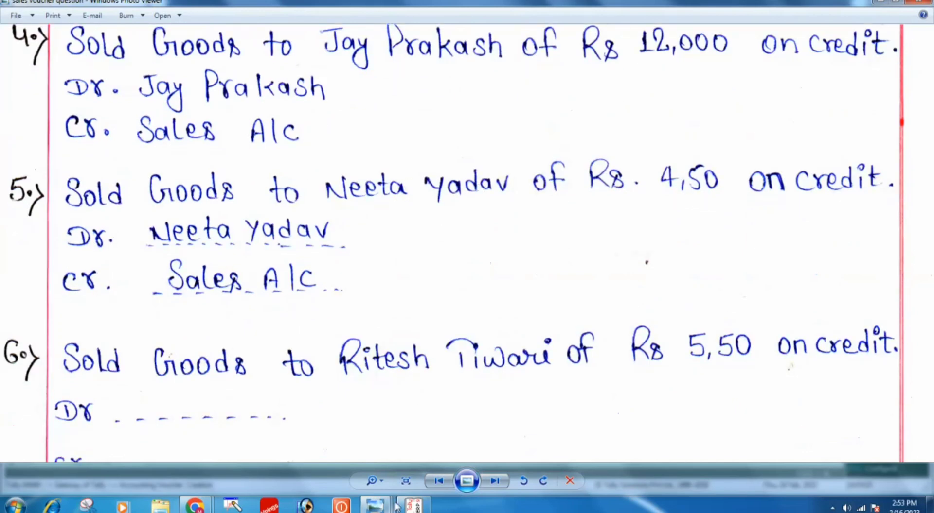
left_click(418, 506)
type("n")
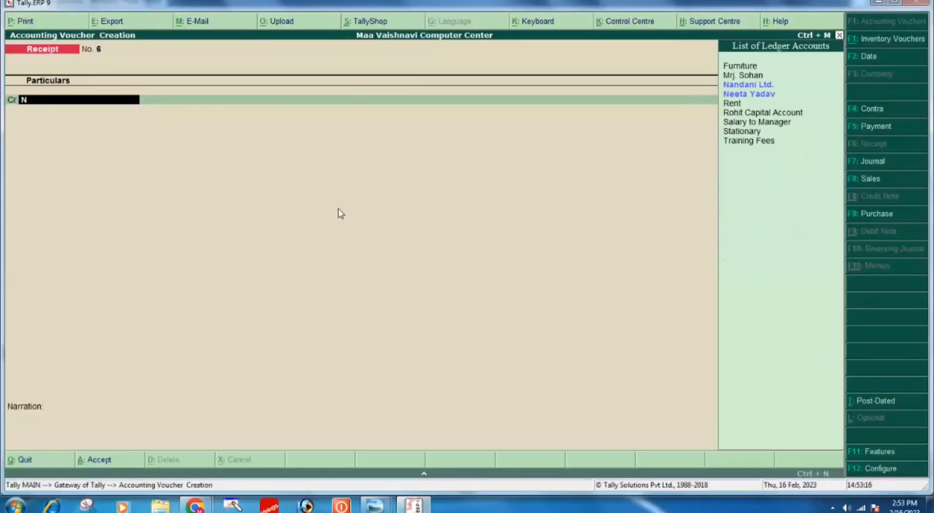
key("BackSpace")
type("e")
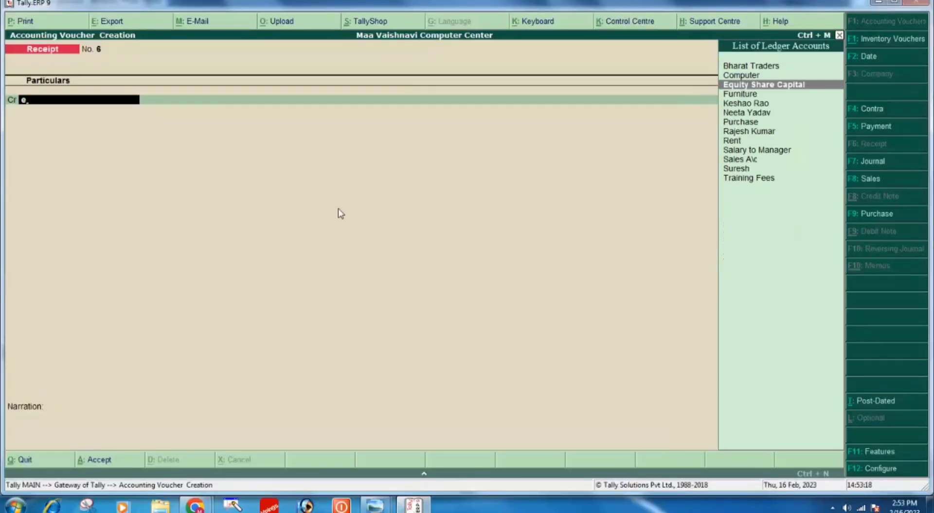
key("BackSpace")
type("neet")
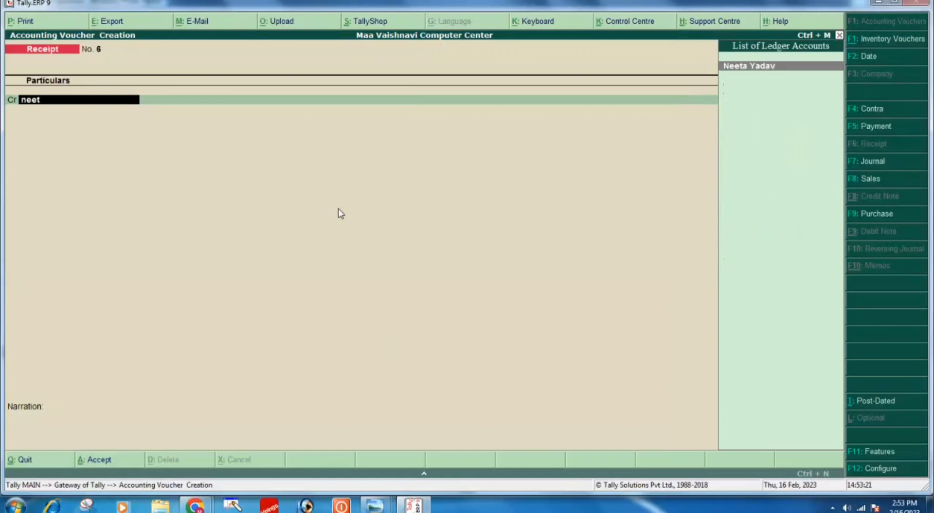
key("Return")
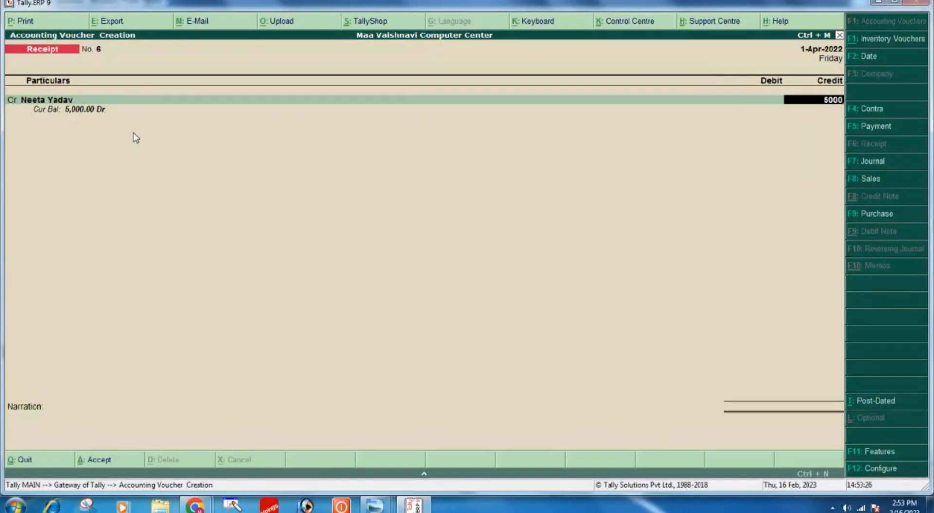
type("5000")
key("Return")
key("Return")
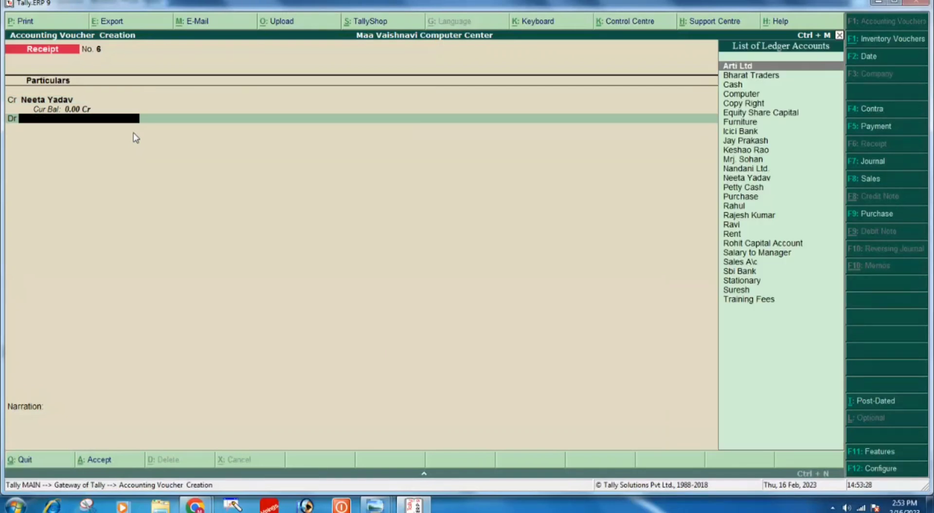
Debit Cash with 5,000.00 and save receipt voucher 6 without a narration.
type("Cash")
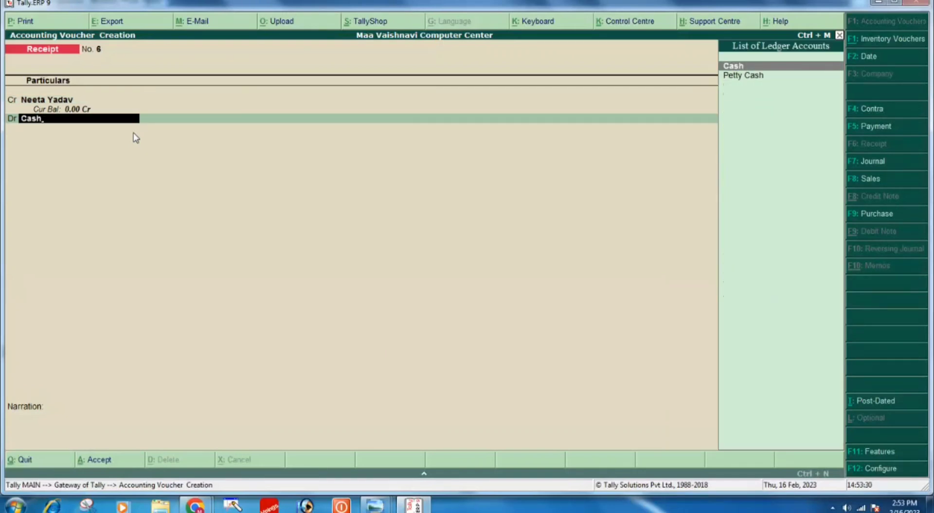
key("Return")
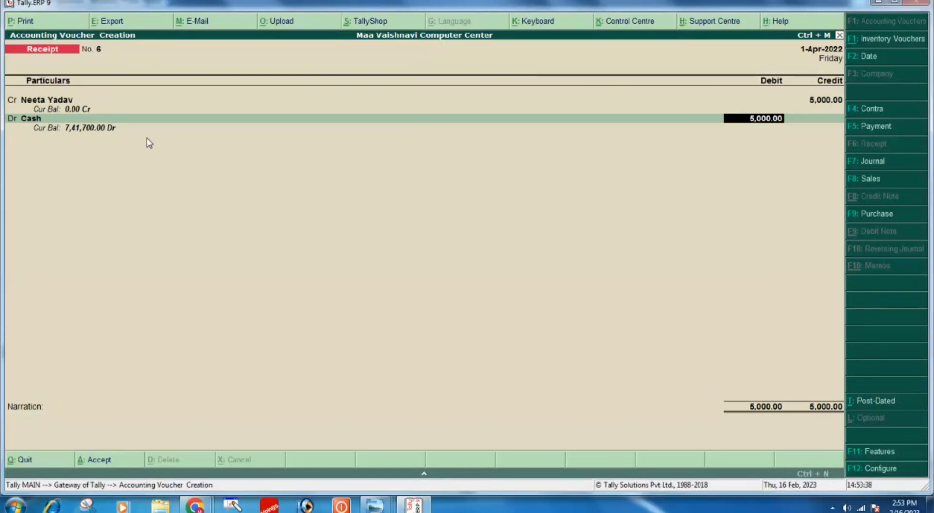
key("Return")
key("Return")
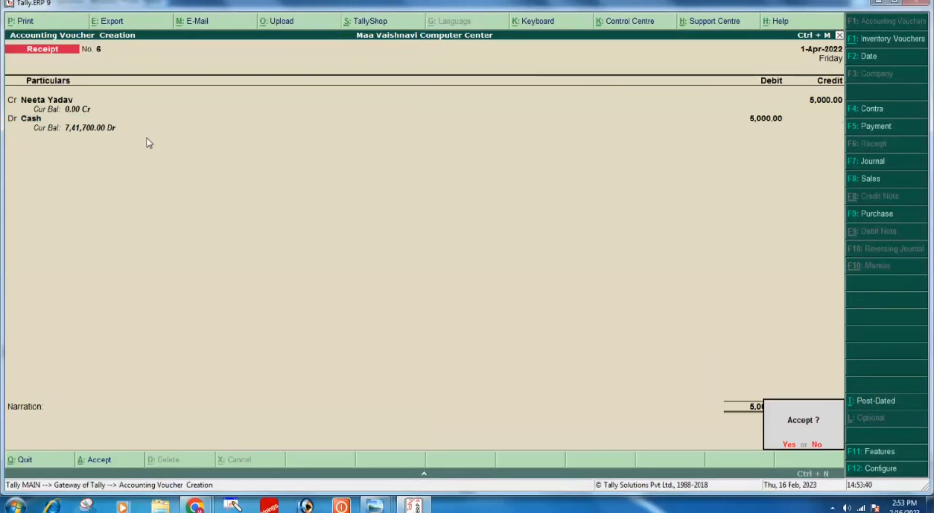
key("Return")
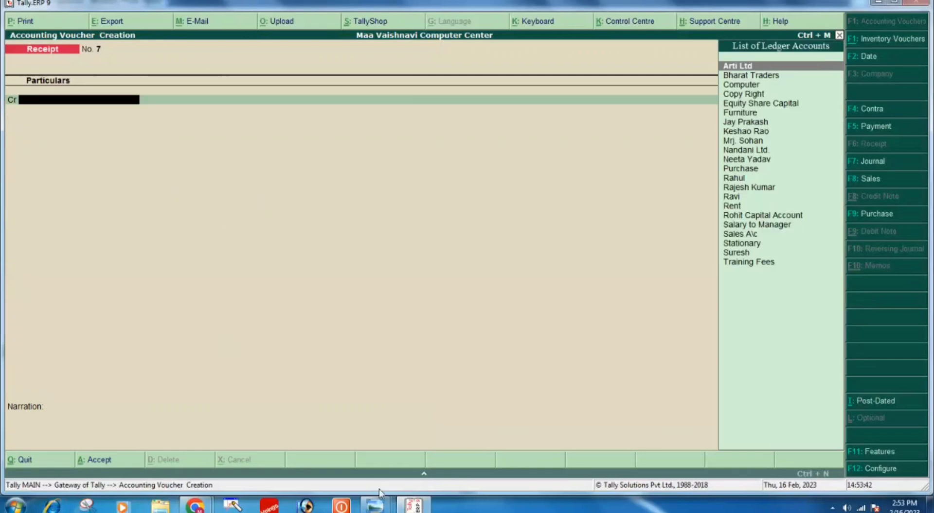
Switch to the sales voucher question sheet in Windows Photo Viewer and examine its last entry, question 6.
mouse_move(375, 506)
left_click(343, 453)
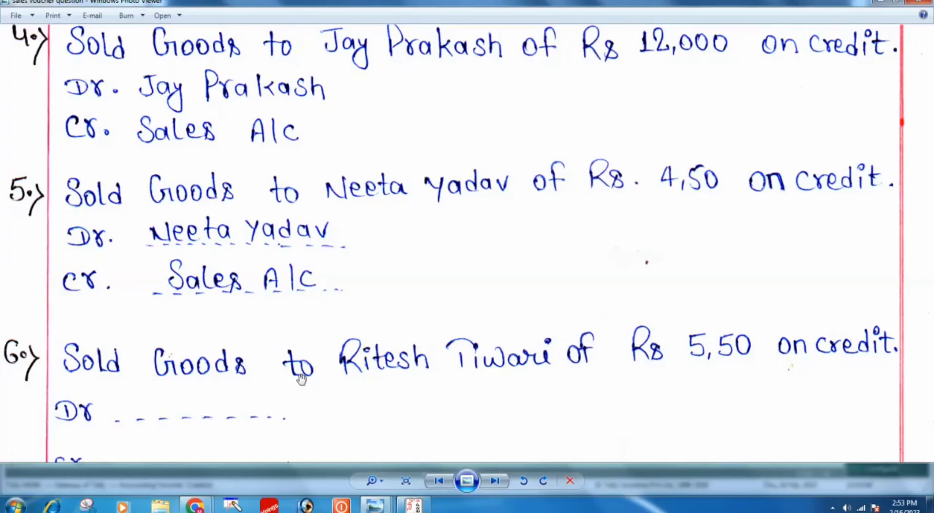
scroll(398, 423, "up", 1)
left_click_drag(398, 354, 398, 346)
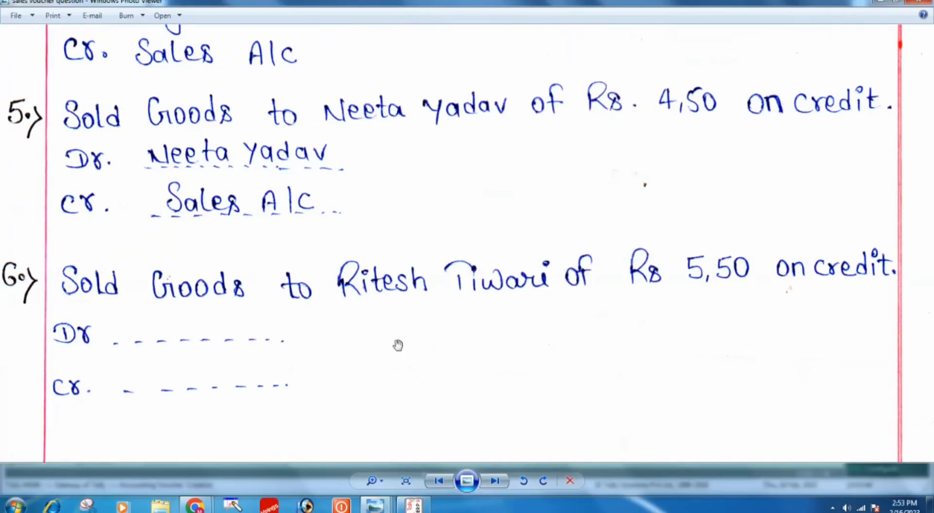
Review the credit purchases on the purchase voucher question sheet, going from question 4 back up to the heading.
mouse_move(377, 508)
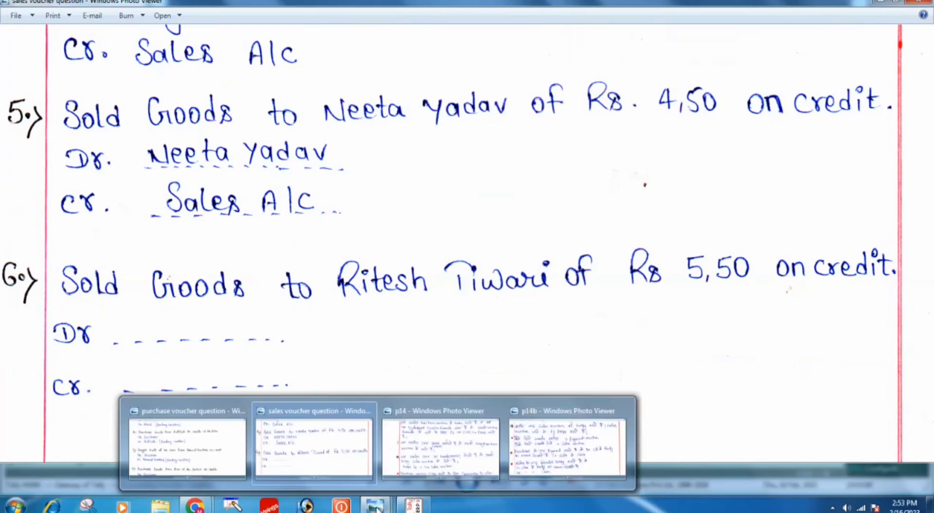
left_click(191, 434)
left_click_drag(345, 97, 371, 330)
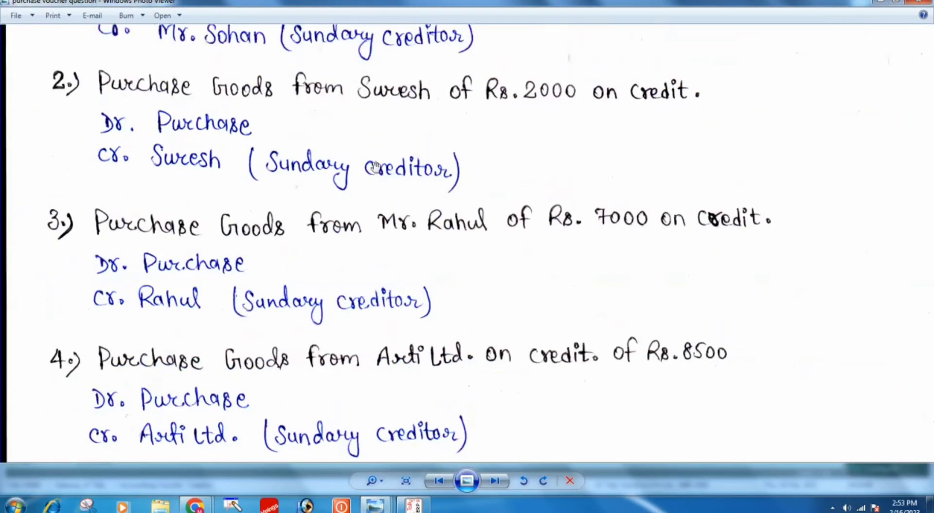
left_click_drag(376, 160, 382, 286)
left_click_drag(384, 129, 395, 209)
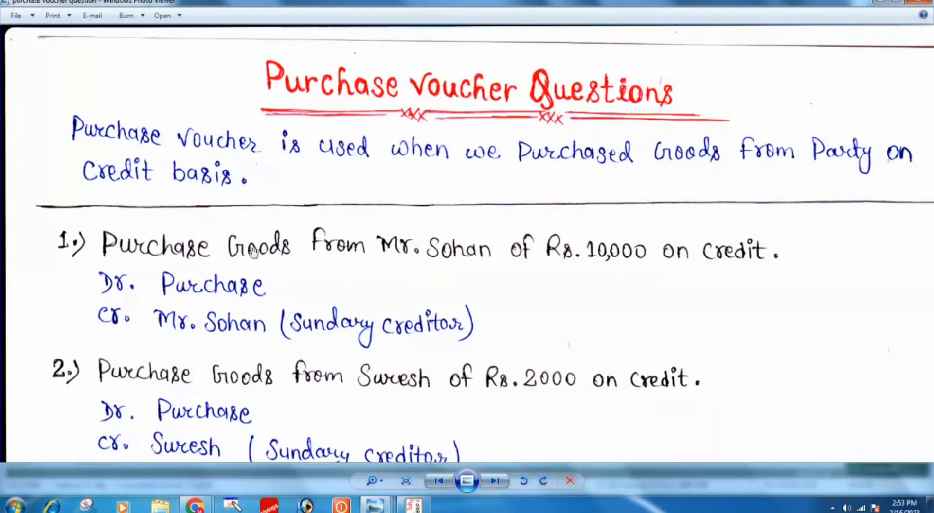
Review the credit sales on the sales voucher question sheet from question 5 back up to the introductory rule.
mouse_move(365, 508)
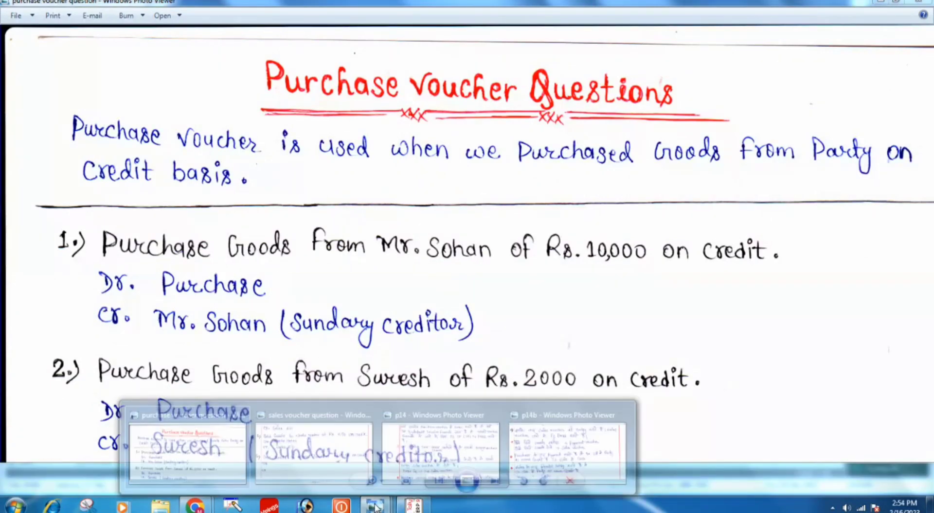
left_click(306, 433)
left_click_drag(431, 141, 438, 443)
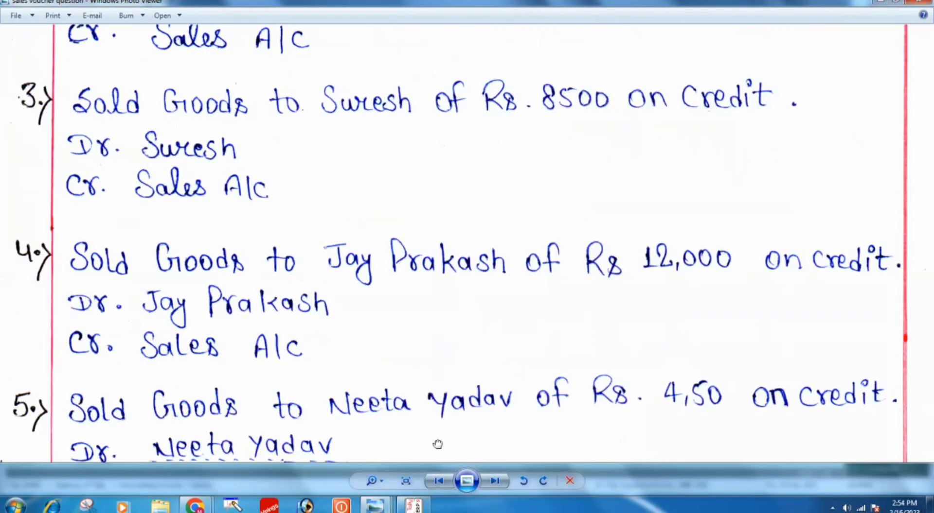
left_click_drag(431, 119, 454, 173)
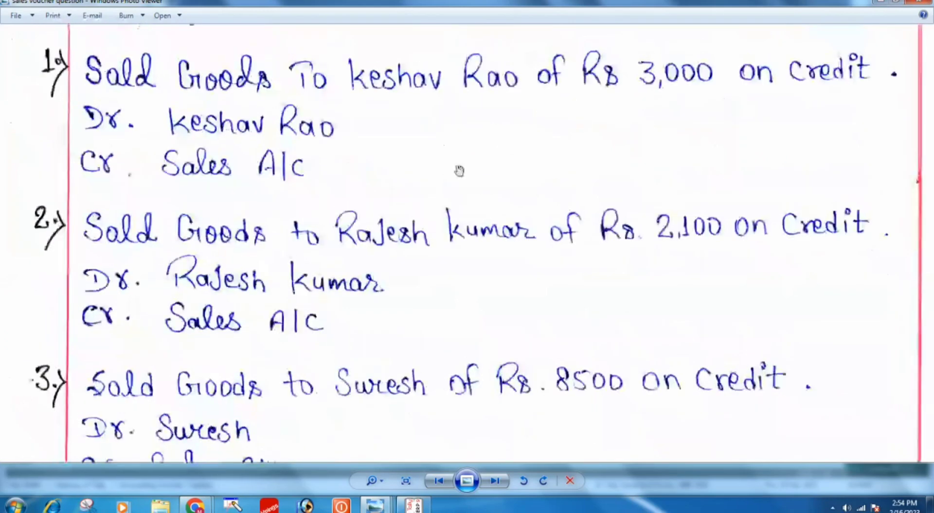
left_click_drag(460, 123, 480, 308)
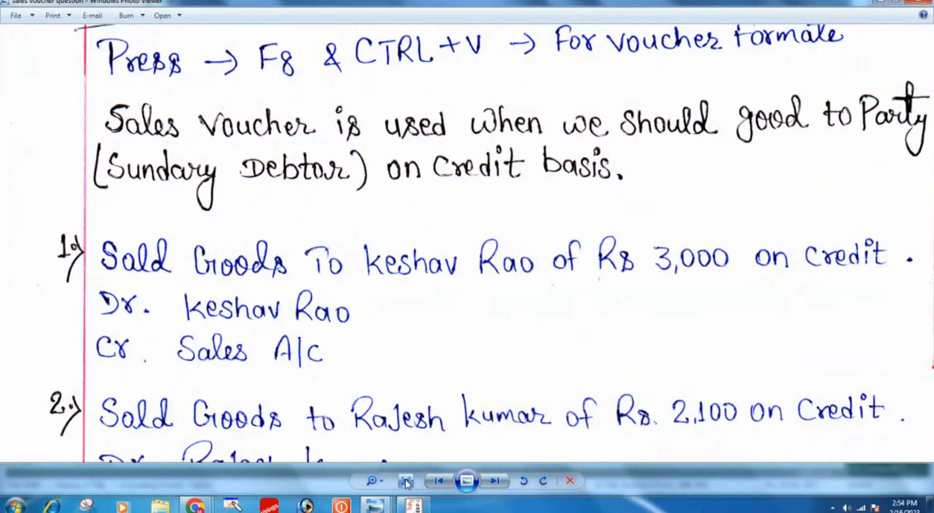
Bring up the p14b notes to examine the rules for payment and receipt entries after purchases and sales.
mouse_move(374, 508)
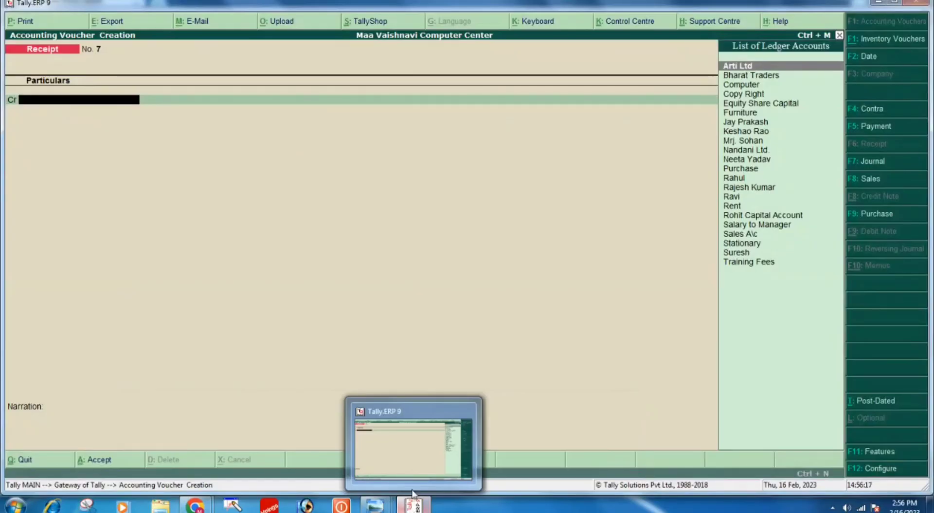
mouse_move(375, 506)
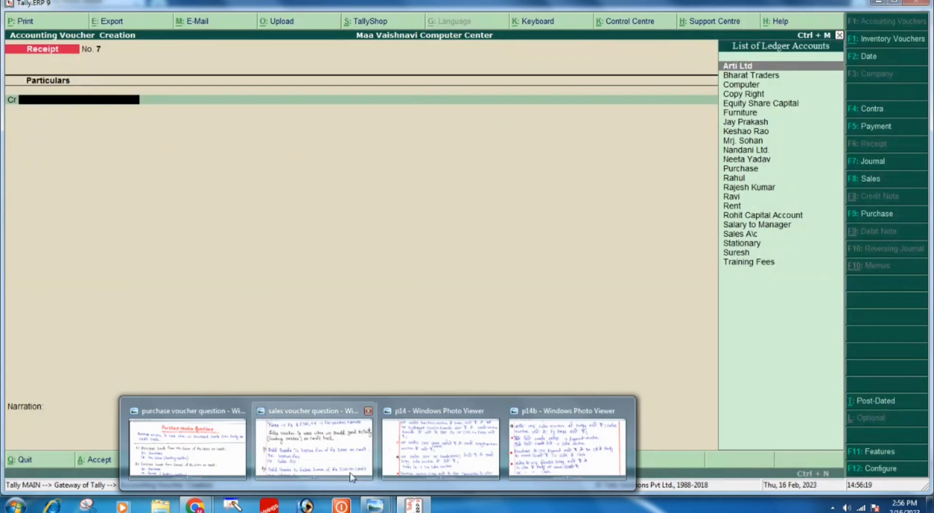
mouse_move(540, 438)
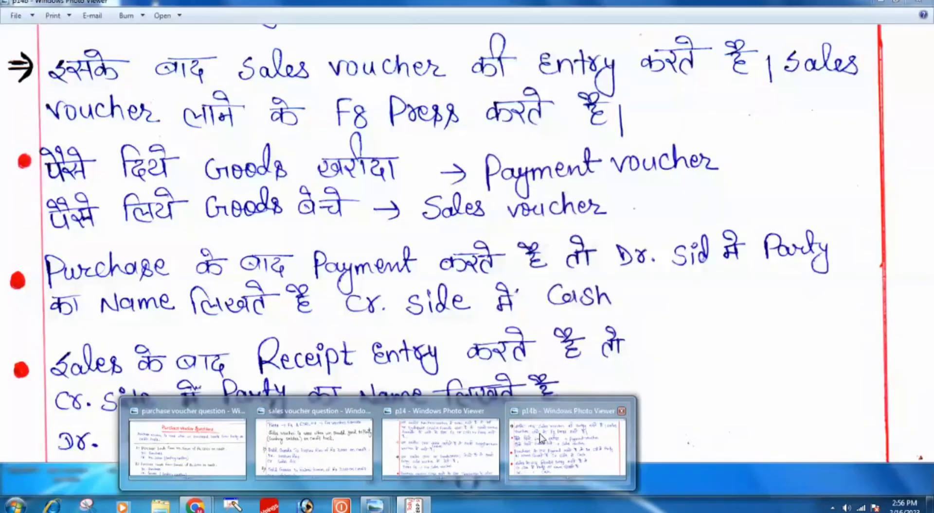